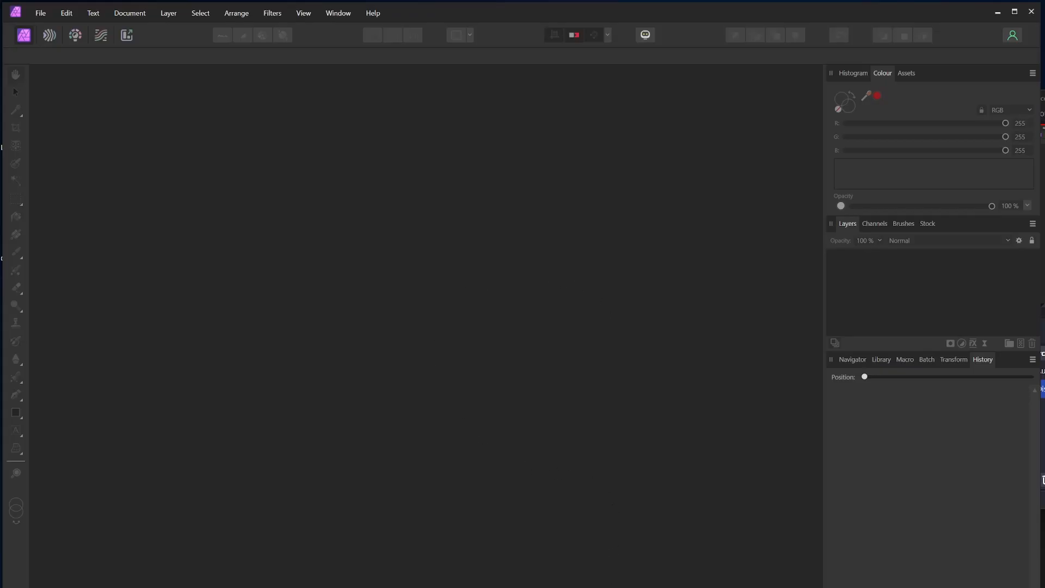
left_click(46, 17)
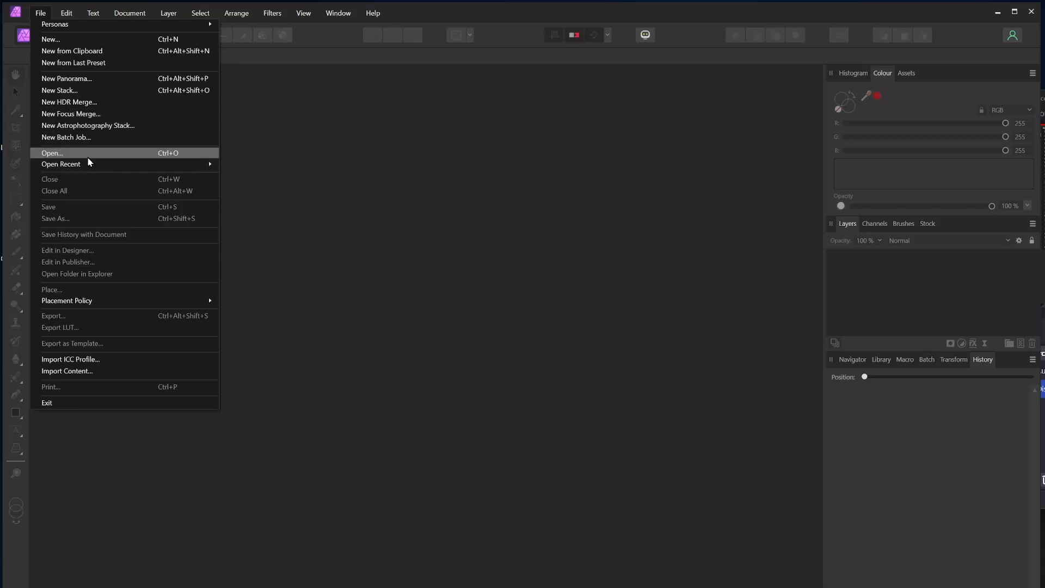
left_click(205, 156)
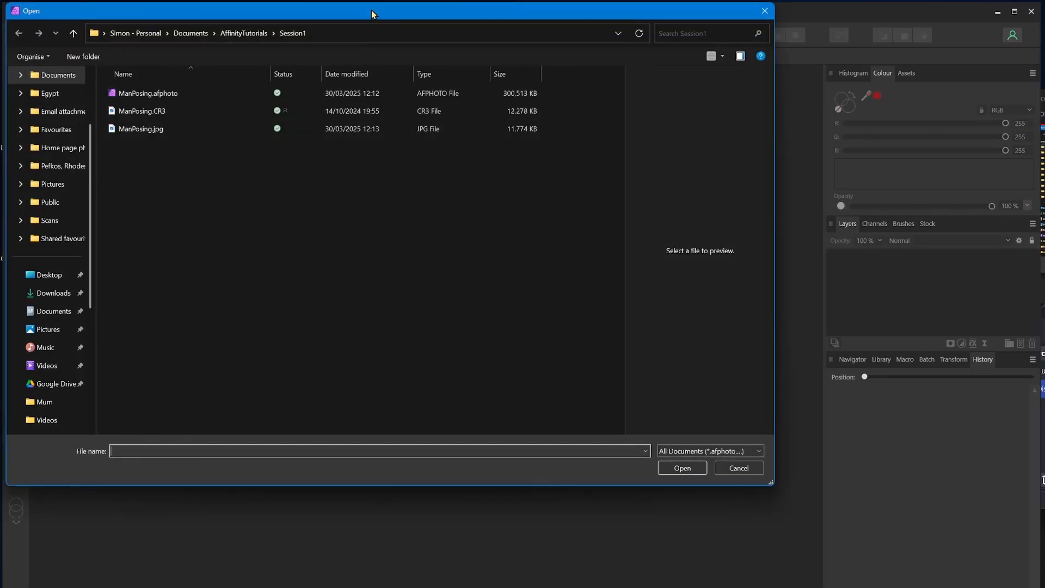
left_click_drag(371, 10, 436, 97)
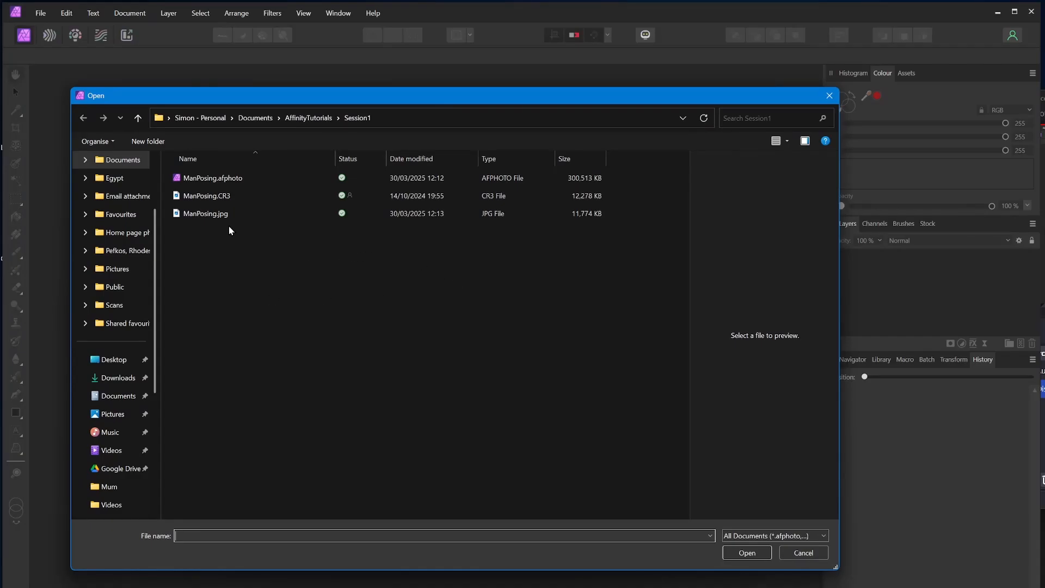
left_click(215, 196)
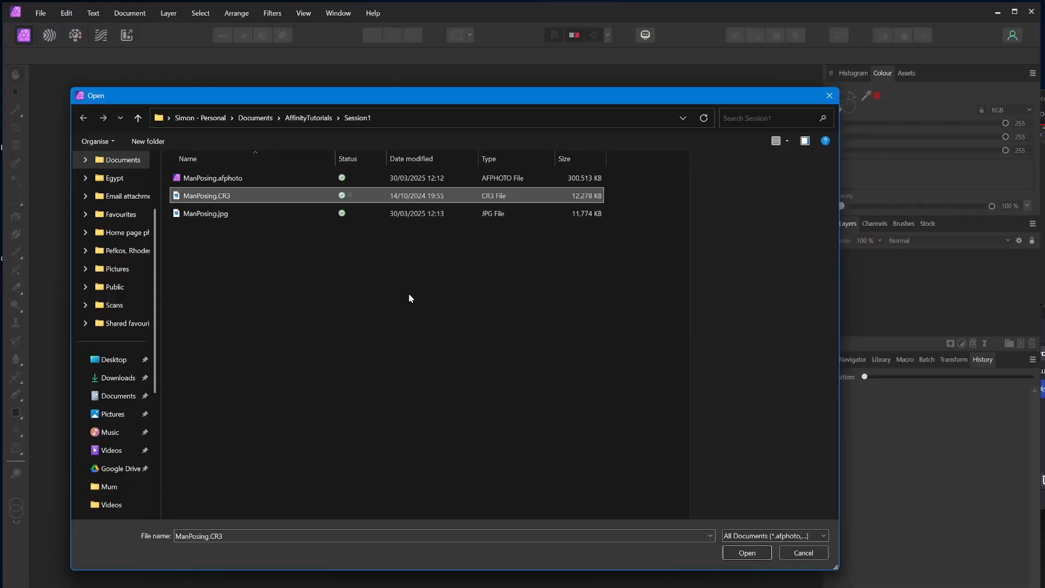
left_click(805, 554)
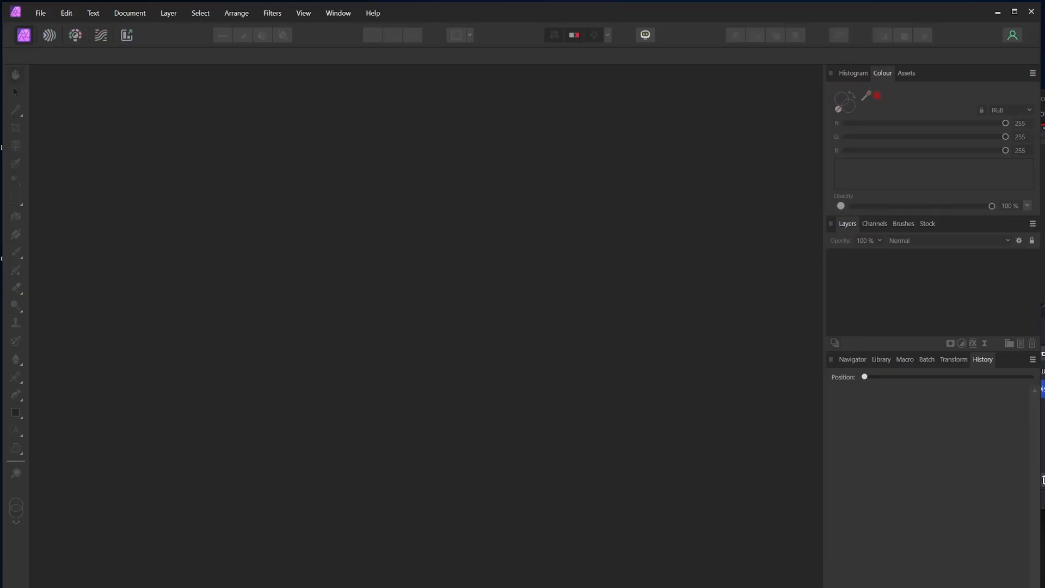
Open the raw photo ManPosing.CR3 from the Session1 folder in File Explorer and dismiss the folder window.
left_click_drag(536, 572, 558, 249)
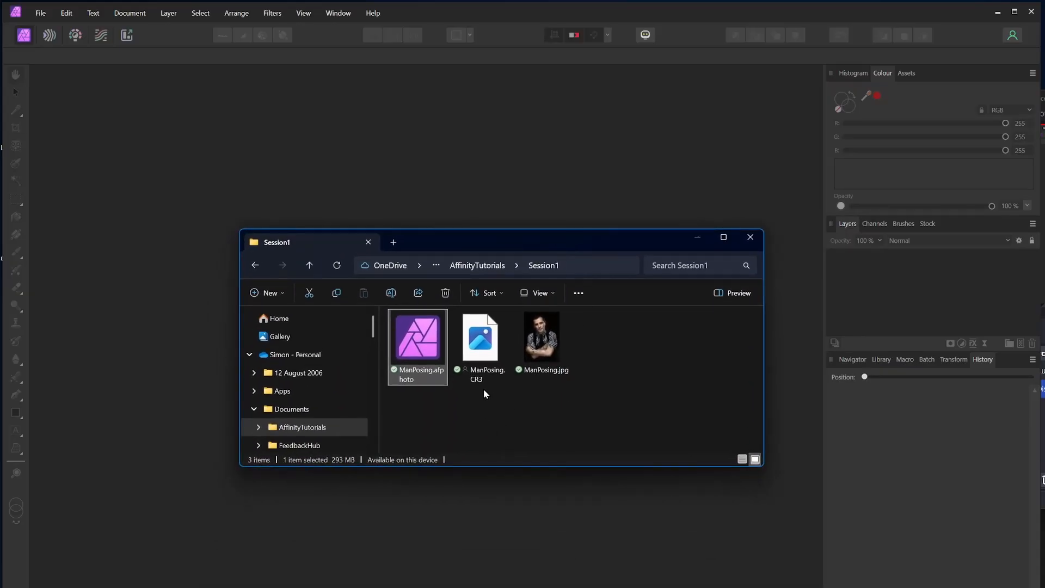
mouse_move(482, 352)
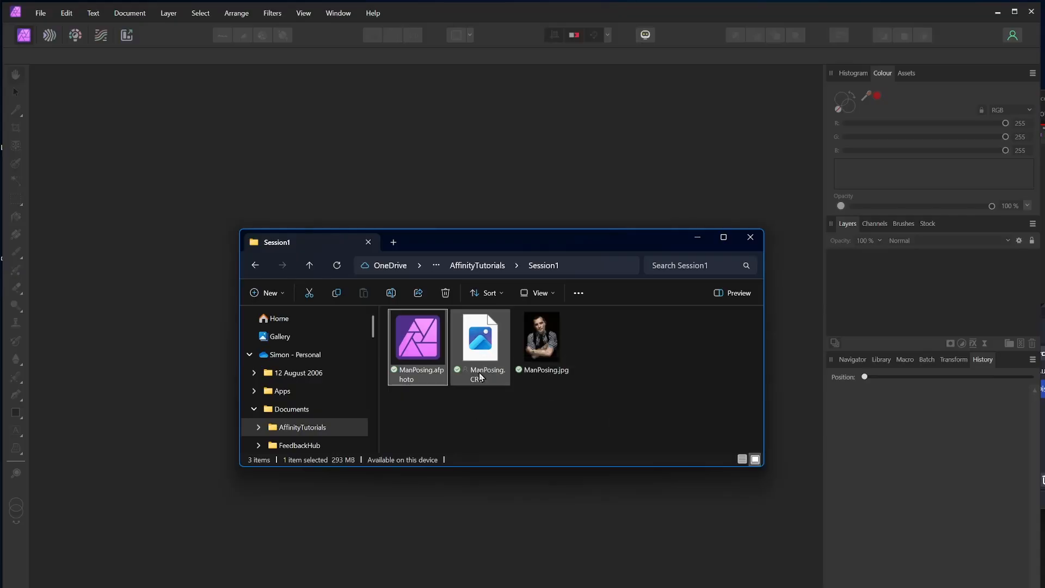
left_click_drag(486, 357, 597, 508)
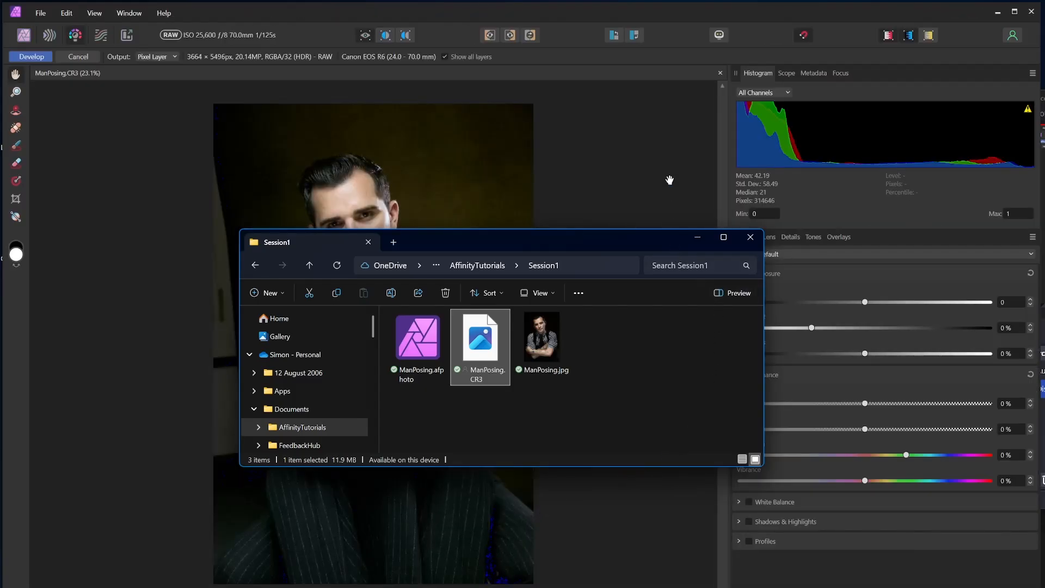
left_click_drag(649, 243, 663, 320)
left_click(709, 308)
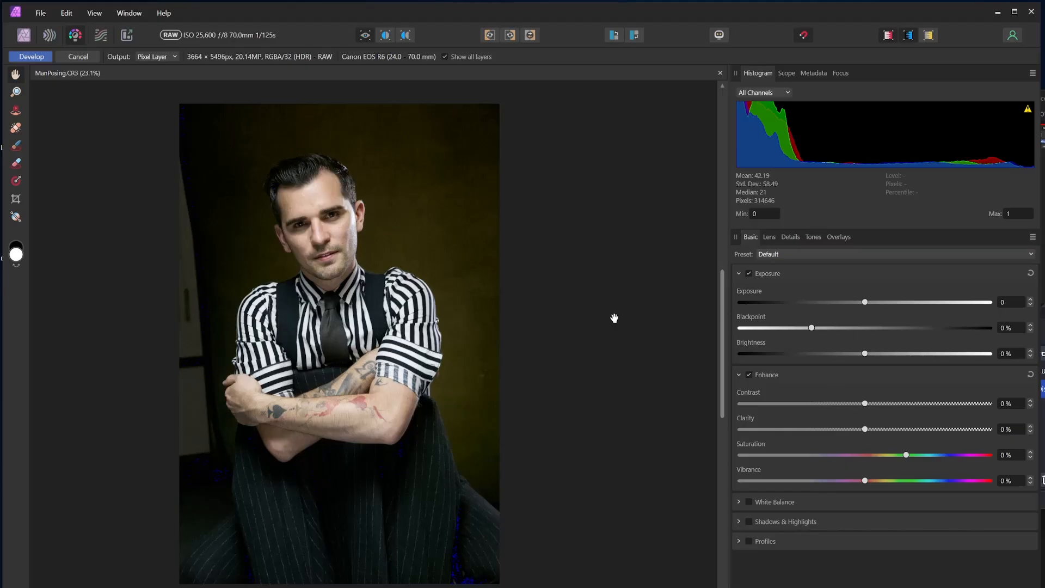
Try Exposure values of 1.586, -0.432 and -1.07 on the portrait, toggling the clipped-highlights overlay, and restore the default exposure.
left_click_drag(337, 270, 436, 270)
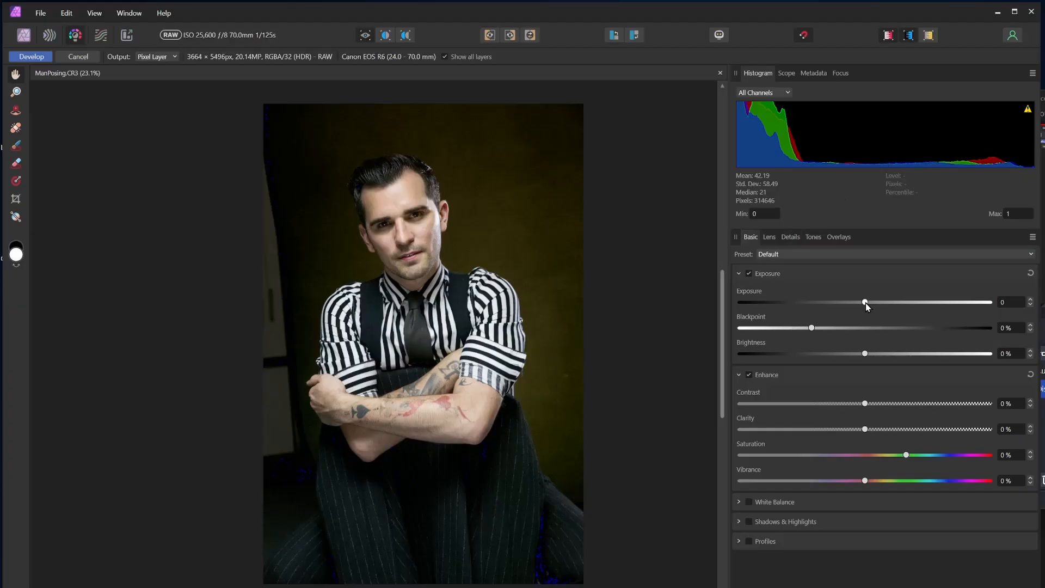
left_click_drag(865, 303, 906, 319)
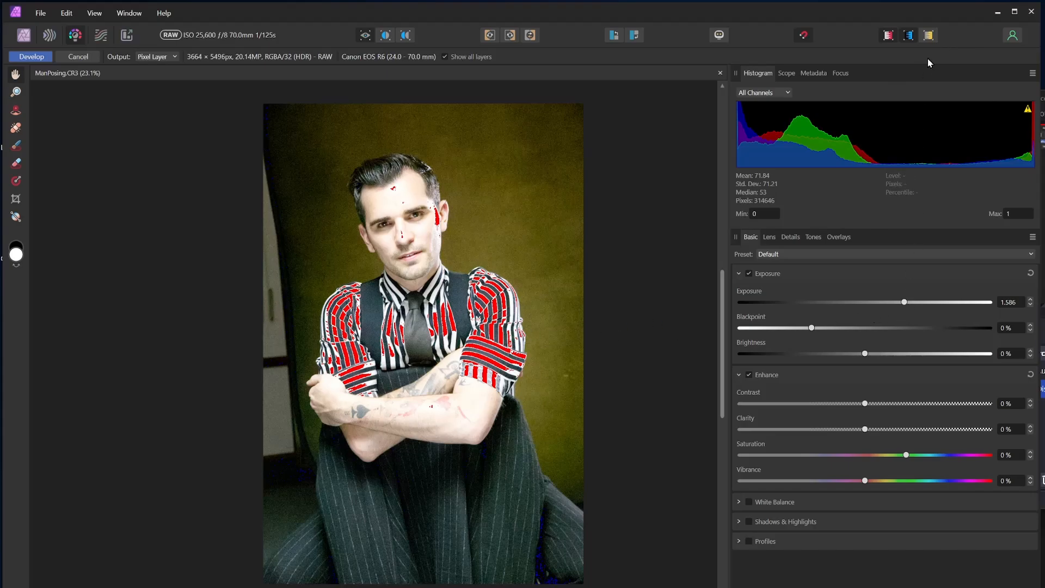
left_click(888, 37)
left_click(889, 37)
left_click_drag(902, 305, 854, 306)
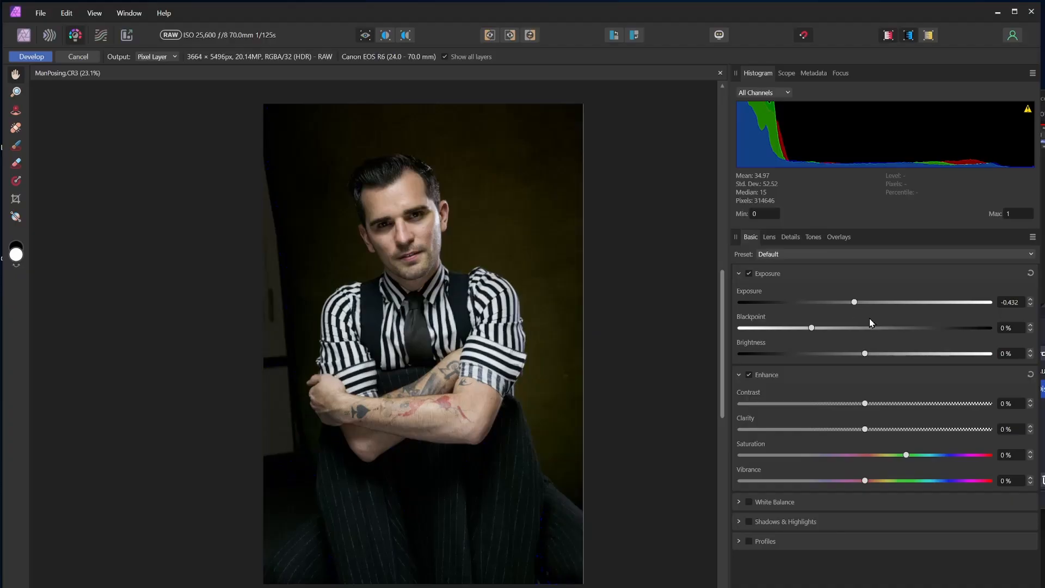
left_click_drag(855, 304, 838, 302)
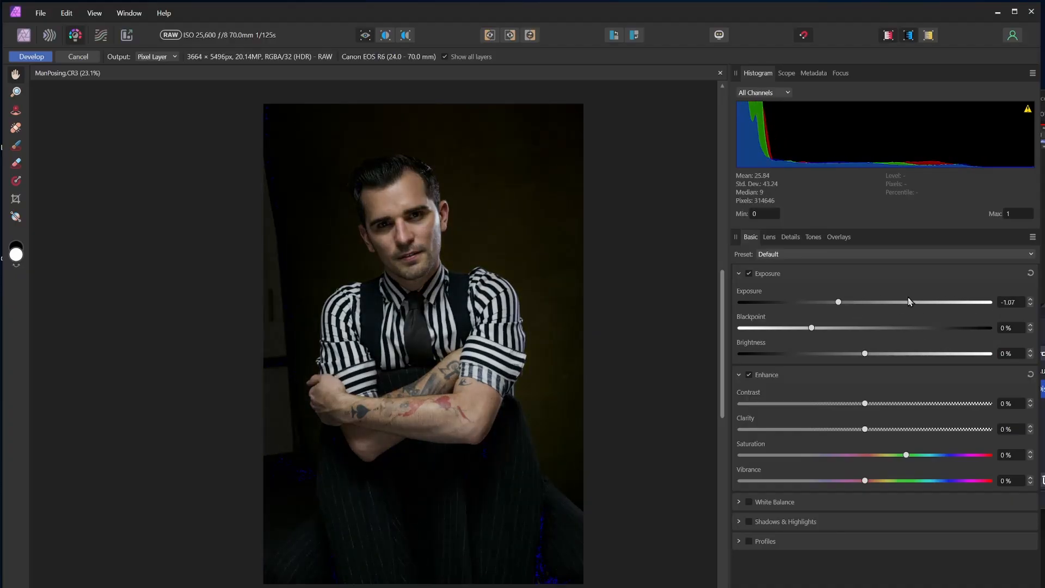
double_click(838, 303)
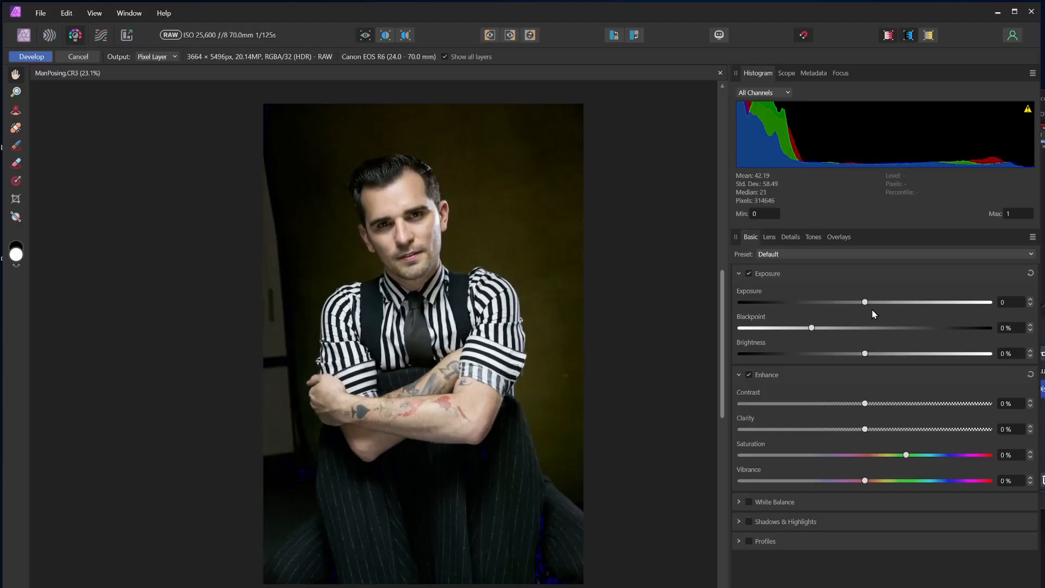
Try Exposure at -1.525, Blackpoint at 10% and Brightness at -10%, and reset the Exposure adjustments.
left_click_drag(863, 302, 885, 329)
left_click_drag(817, 360, 817, 360)
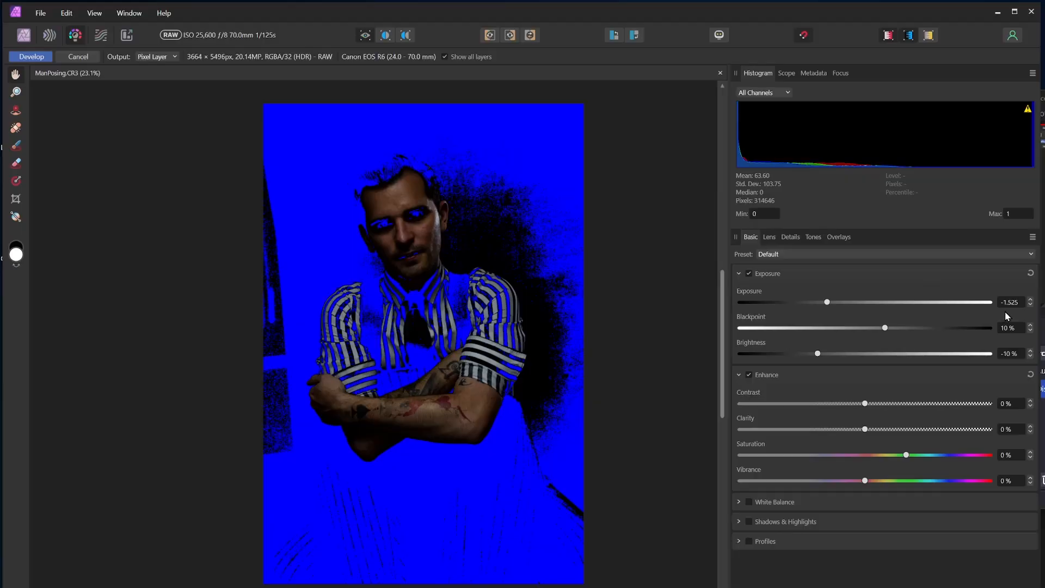
left_click(1031, 273)
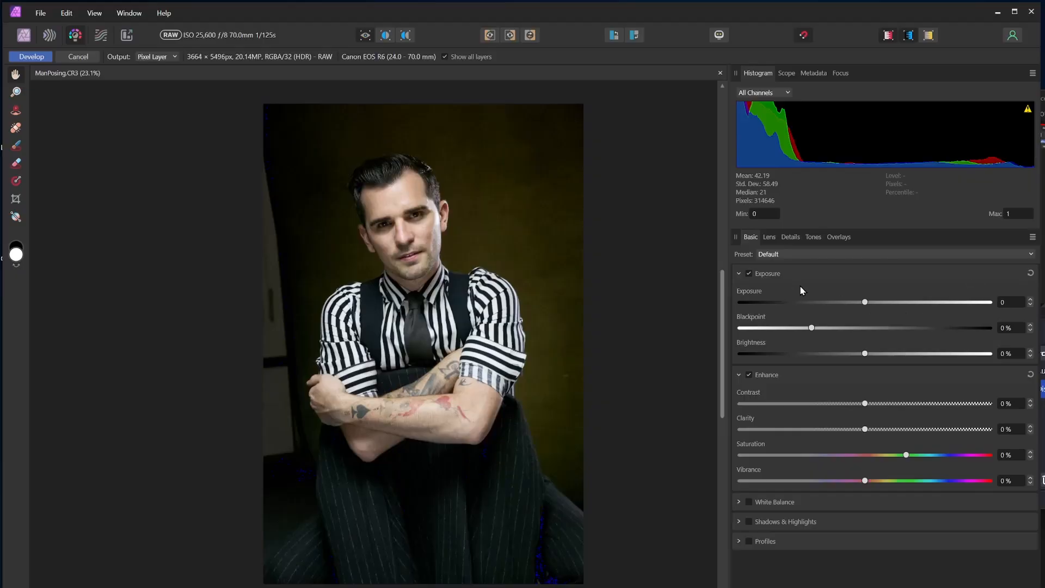
Try Blackpoint at 5% while toggling the clipped-shadows overlay, and reset the Exposure adjustments.
left_click_drag(811, 327, 848, 328)
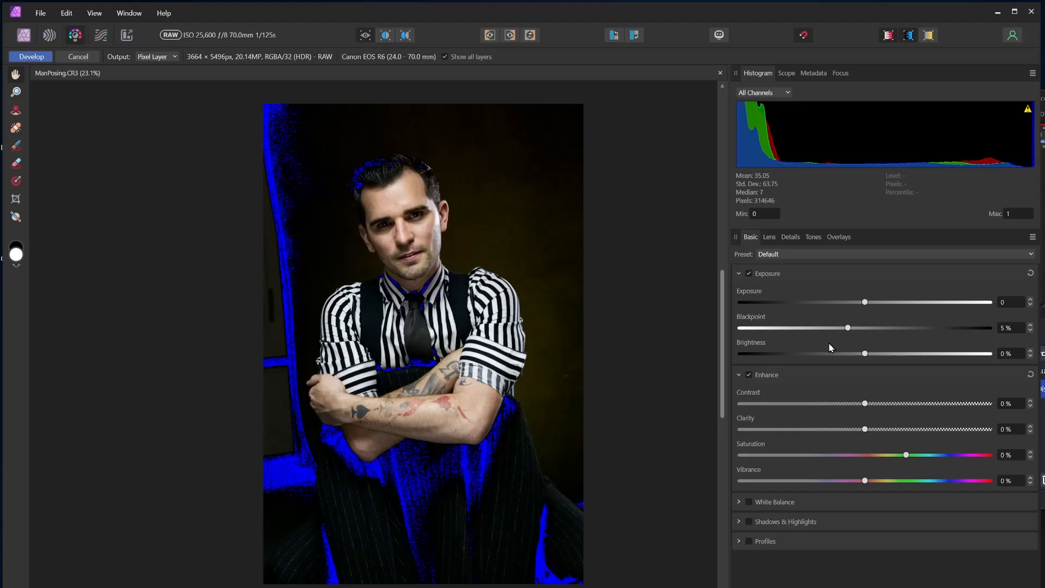
left_click(909, 36)
left_click(909, 36)
left_click(909, 36)
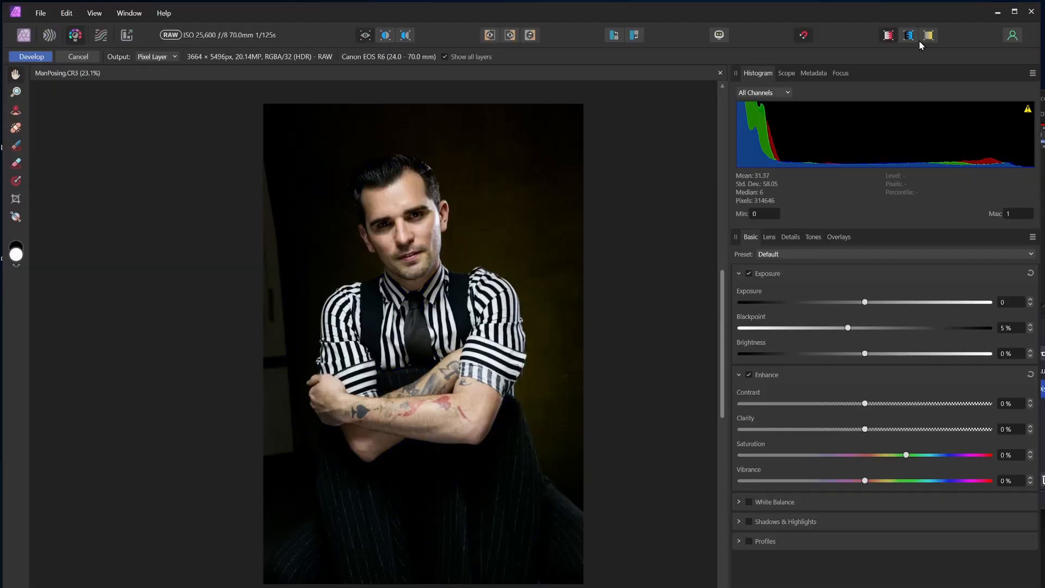
left_click(909, 36)
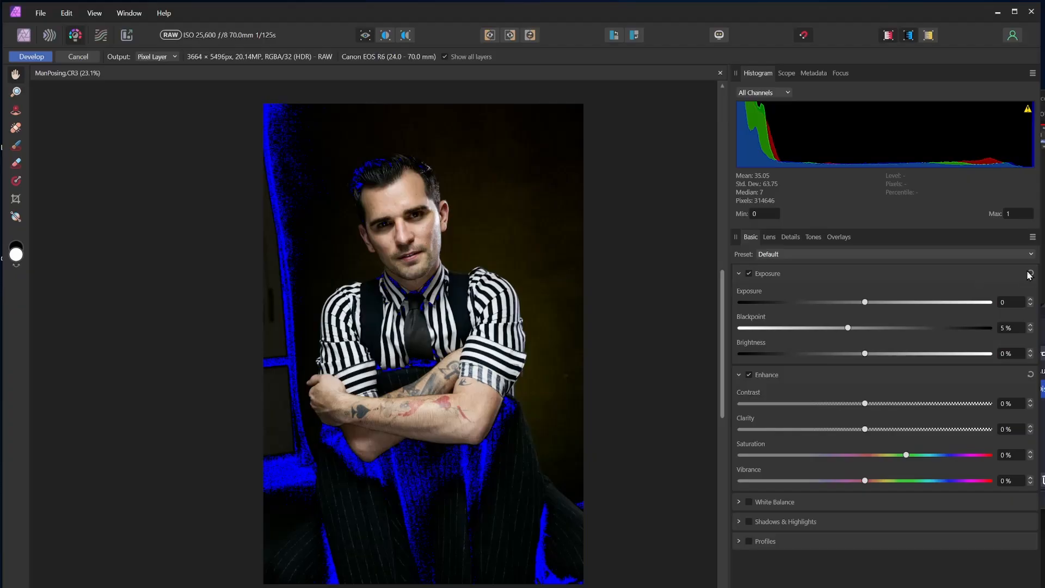
left_click(1030, 274)
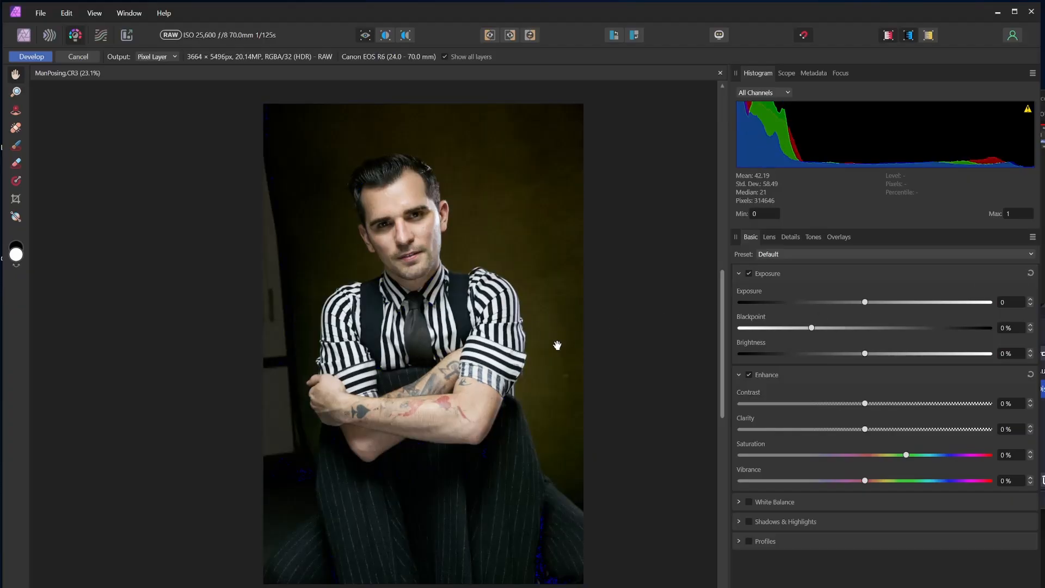
Hide the clipped-shadows overlay and set Contrast to 6%, Clarity to -29% and Saturation to -21%.
left_click_drag(563, 345, 545, 346)
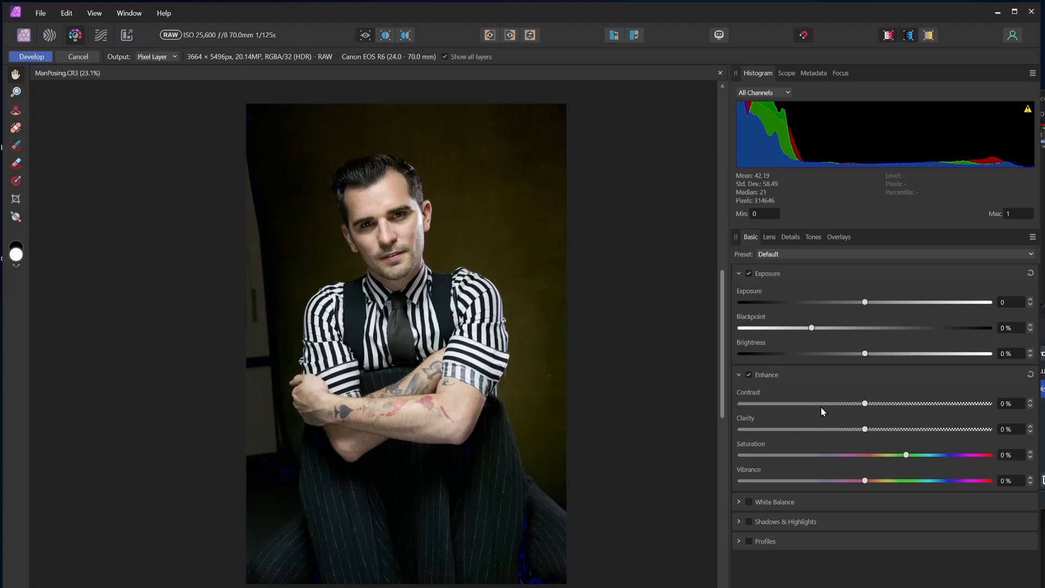
left_click_drag(866, 407, 894, 410)
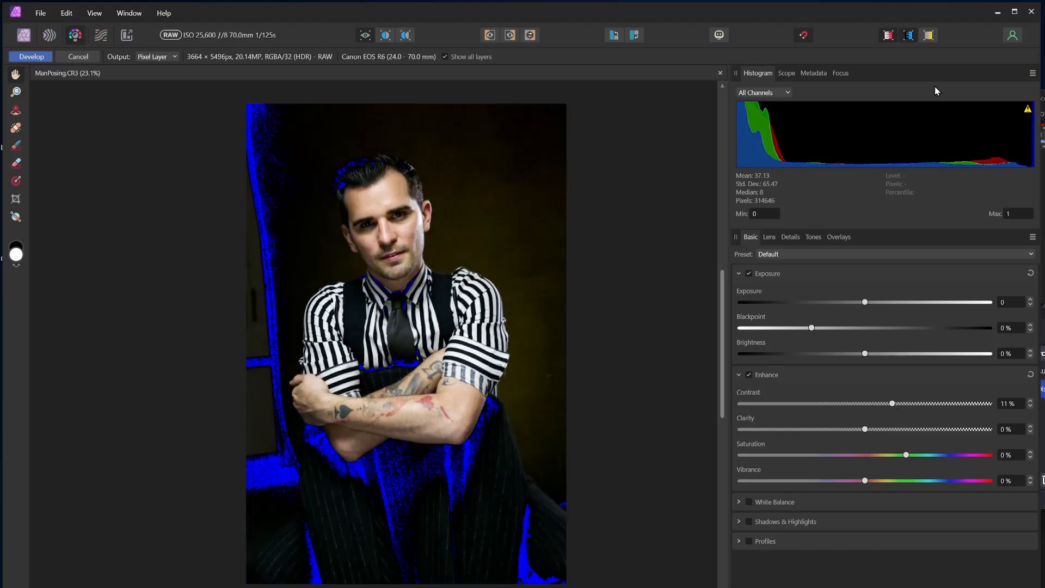
left_click(908, 35)
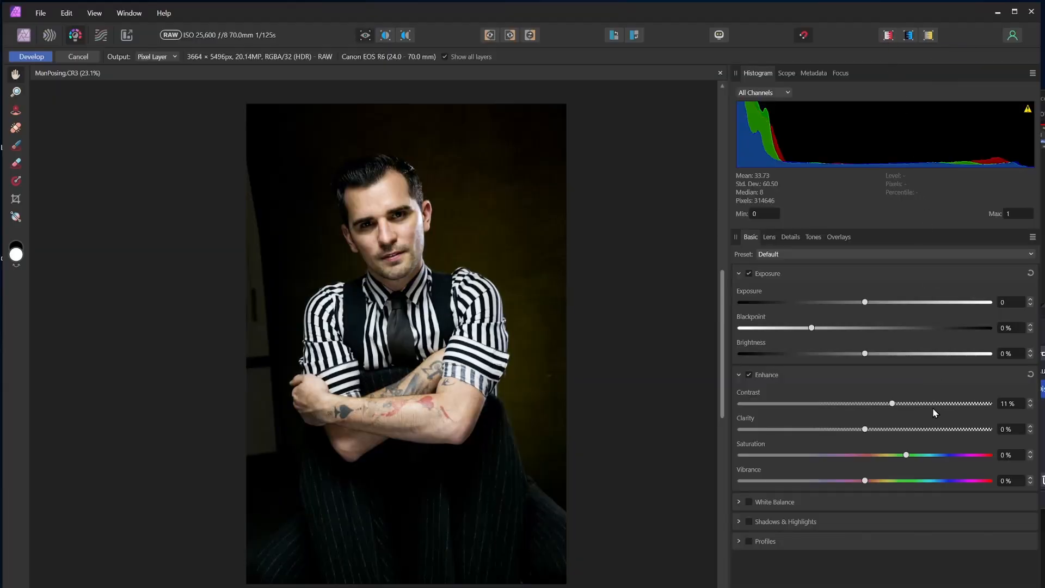
left_click_drag(891, 407, 830, 435)
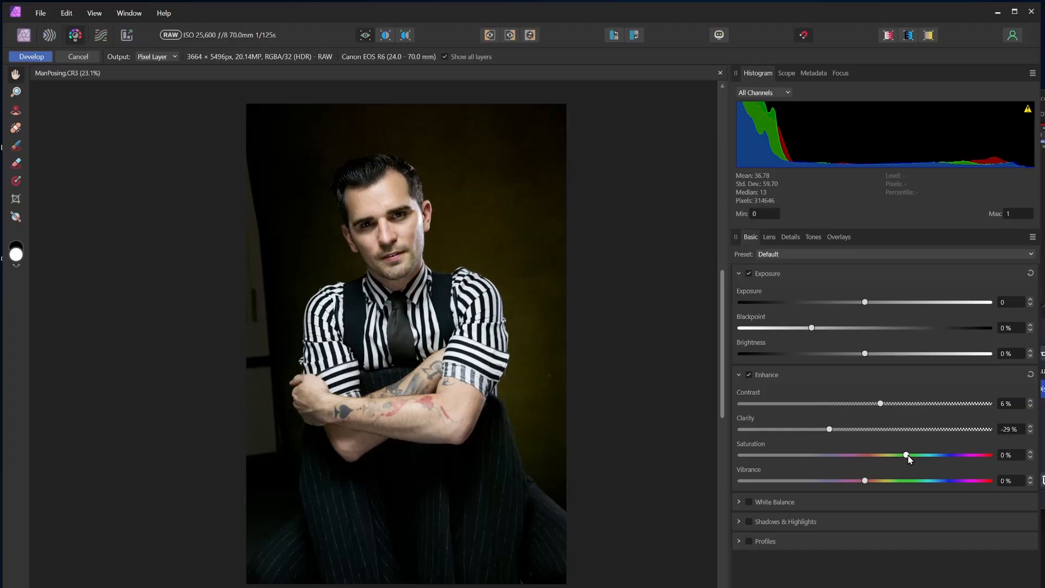
left_click_drag(906, 456, 864, 462)
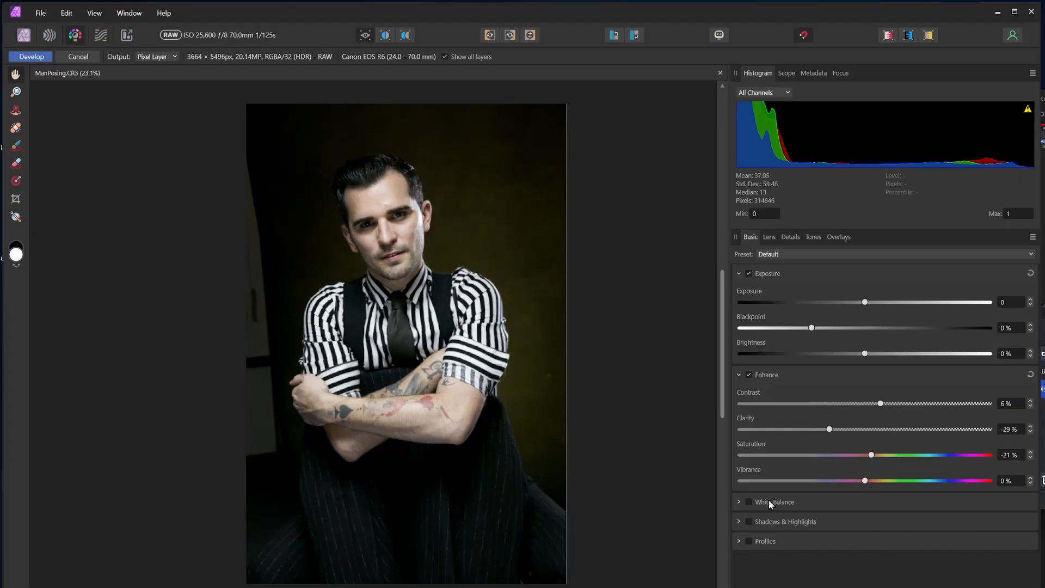
Try a white balance Temperature of 4018 K with 6% Tint, and reset the White Balance and Enhance adjustments to their defaults.
left_click(739, 503)
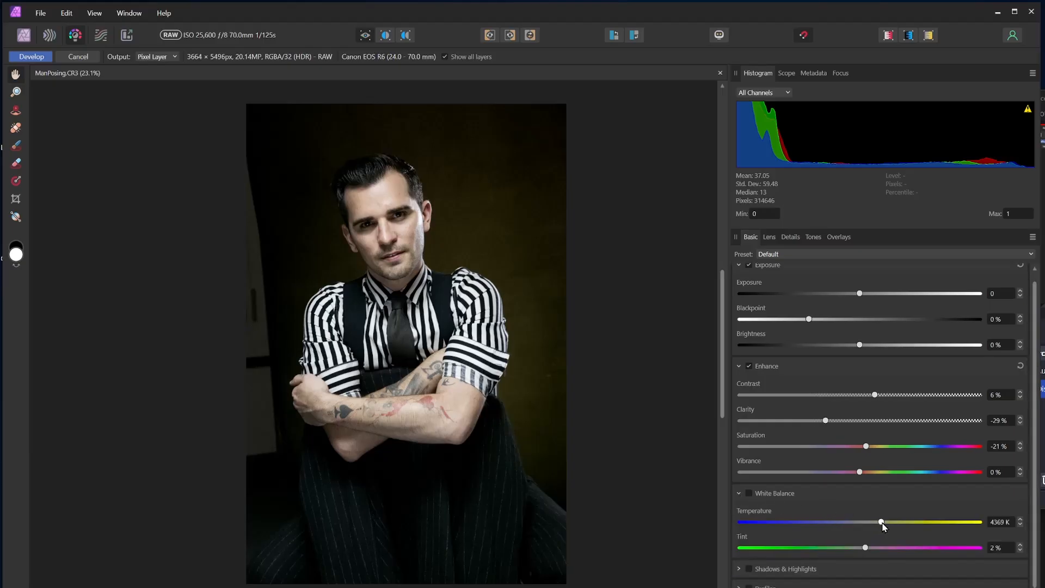
left_click_drag(882, 523, 875, 550)
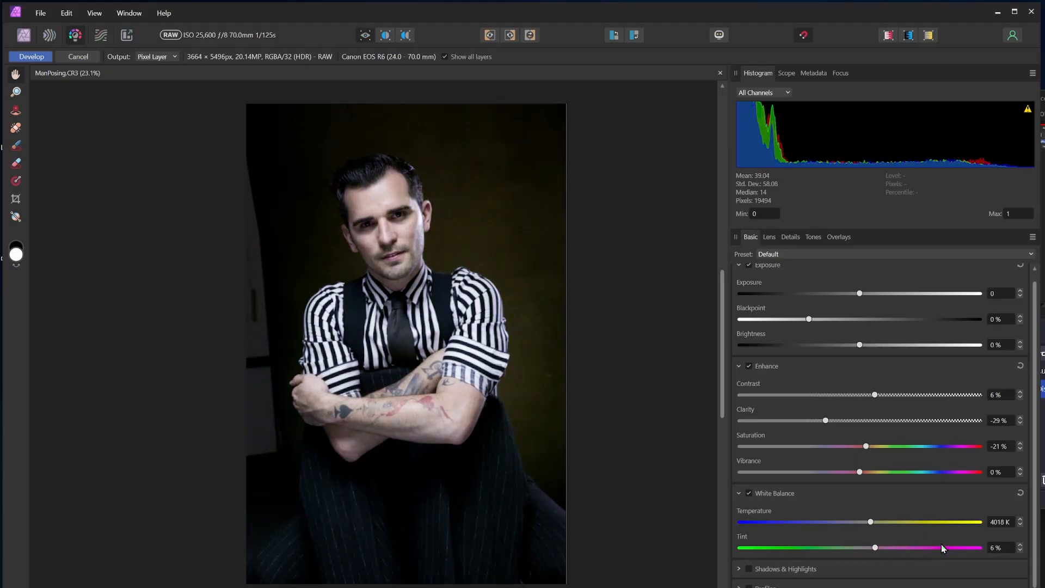
left_click(1022, 494)
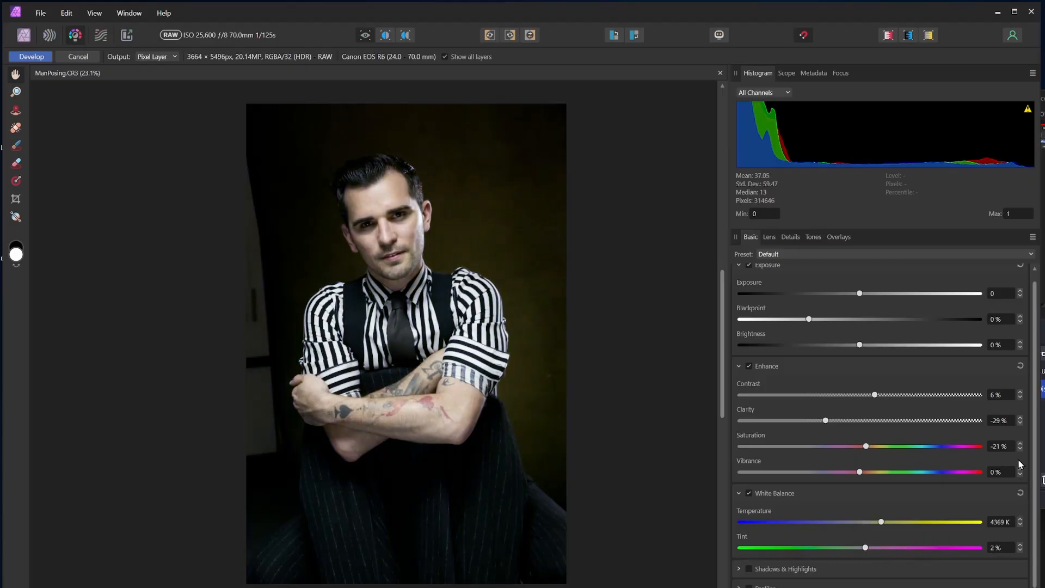
left_click(1020, 367)
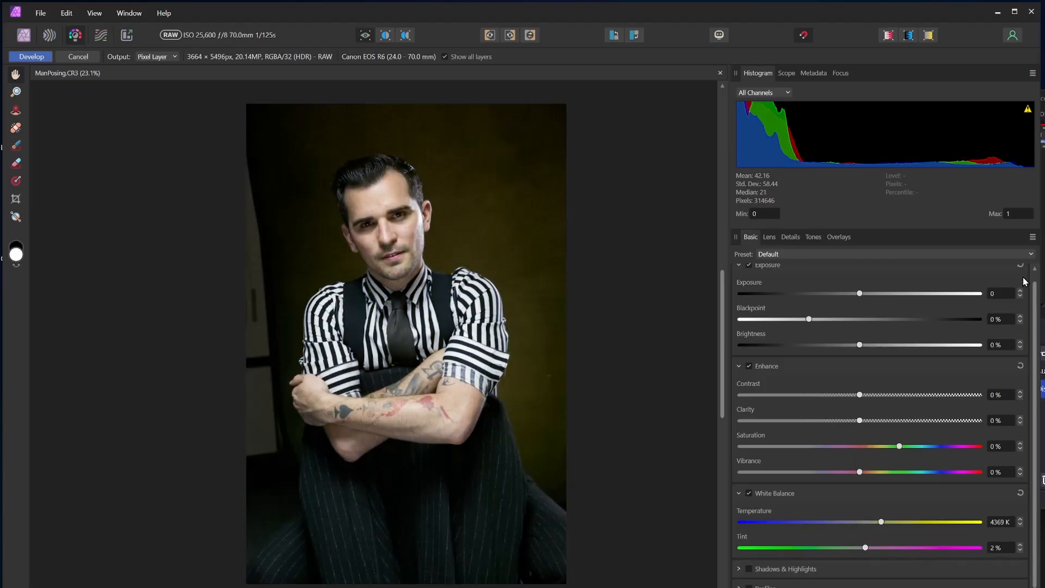
scroll(887, 426, "up", 1)
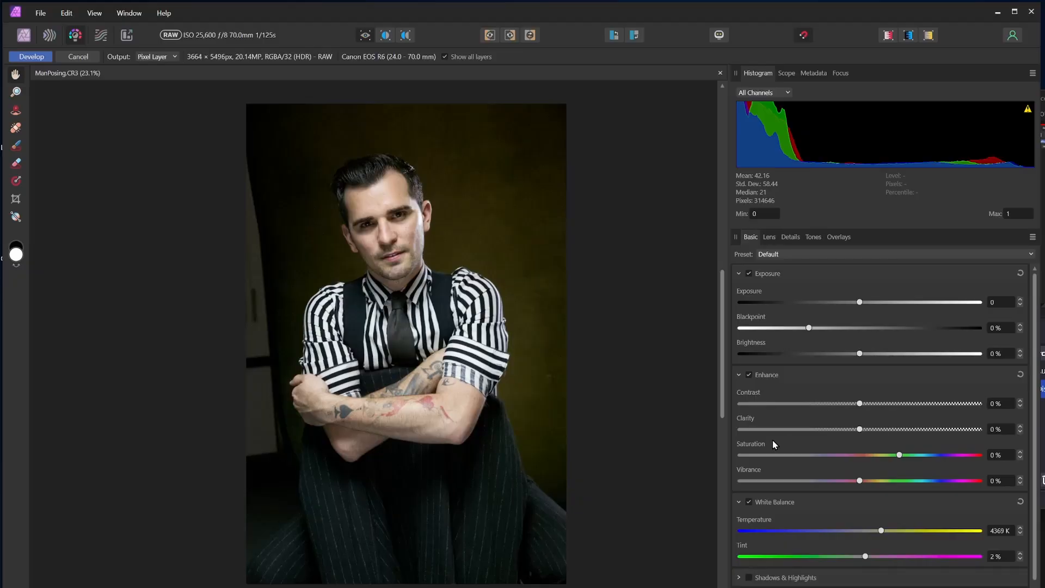
Review the Lens and Details adjustments and compare the portrait with Noise Reduction off and on.
left_click(770, 238)
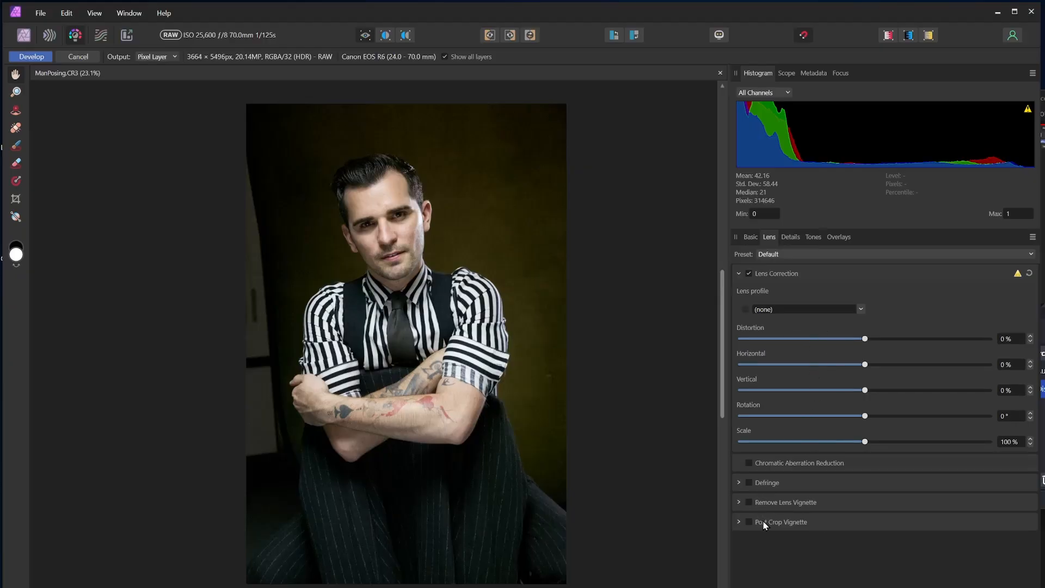
left_click(790, 237)
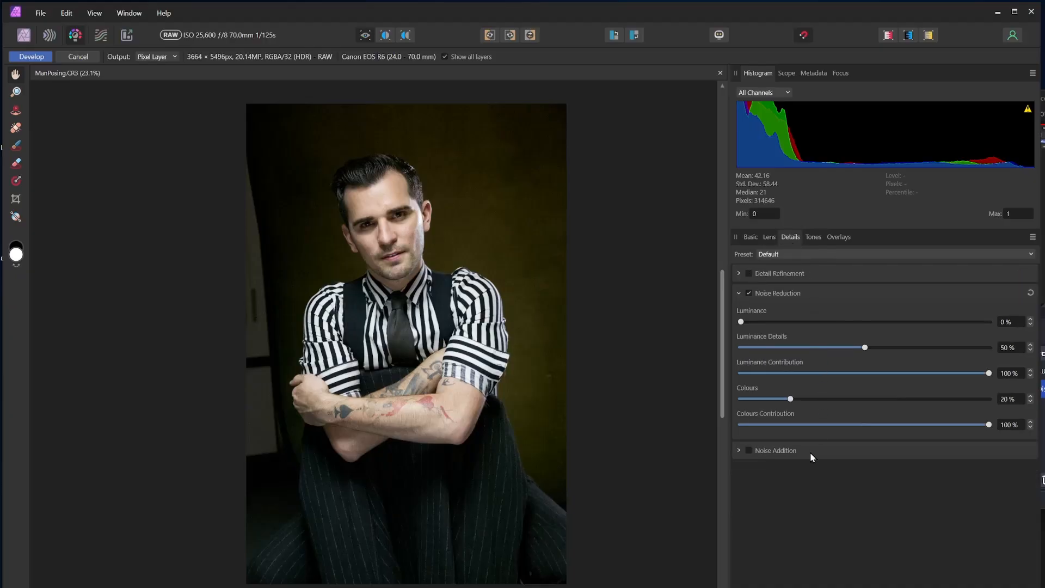
left_click(748, 293)
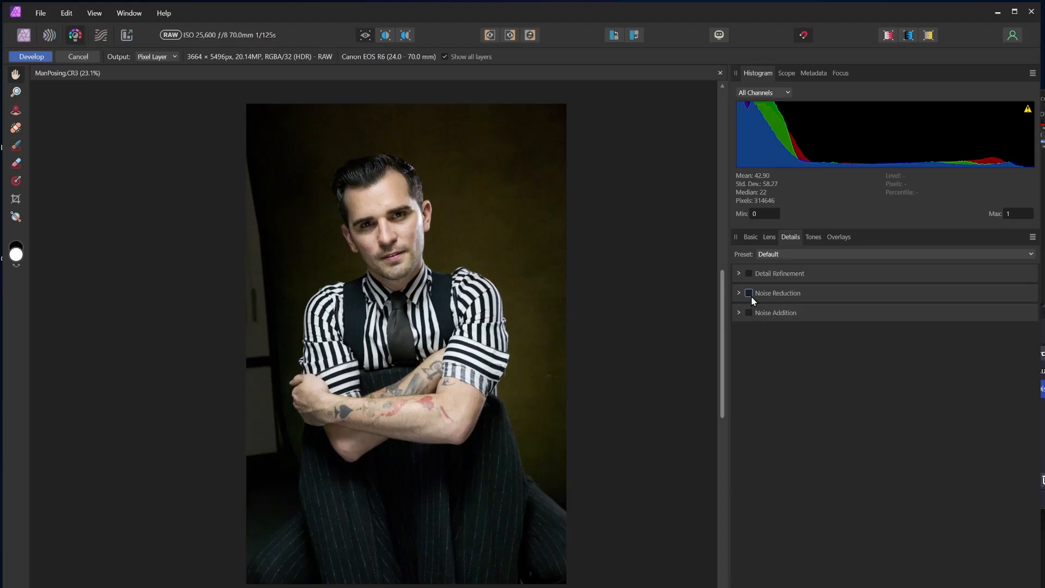
left_click(751, 297)
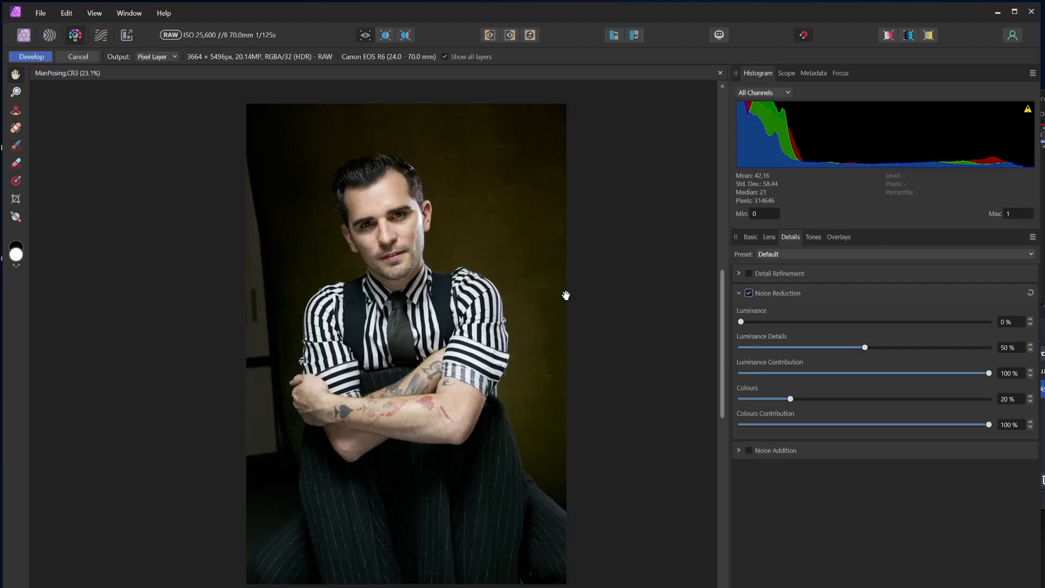
Try Noise Reduction Luminance at 44% and 86% while checking the grain on the man's face.
scroll(421, 212, "up", 5)
scroll(422, 212, "up", 3)
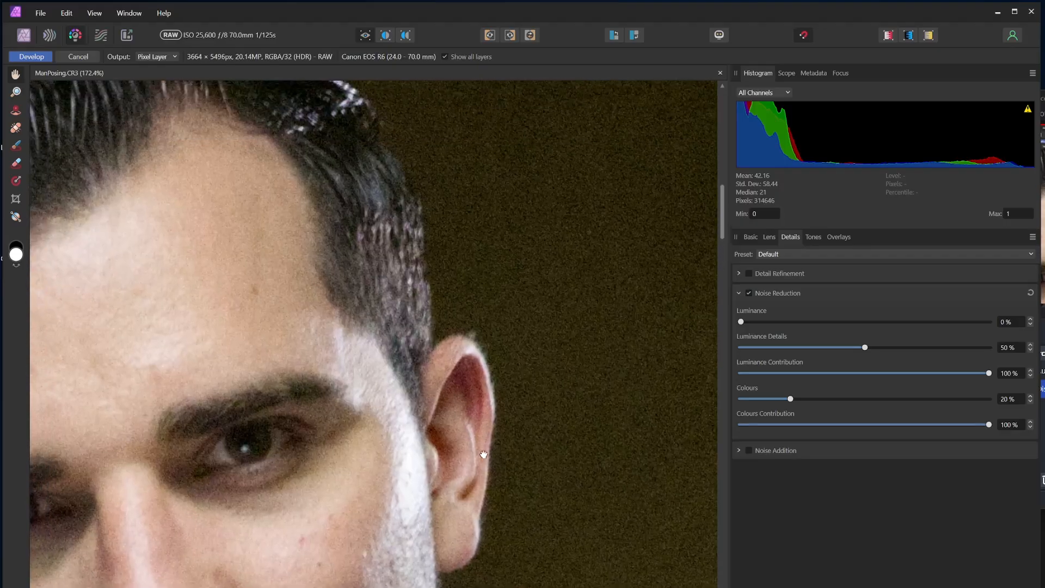
scroll(466, 262, "down", 3)
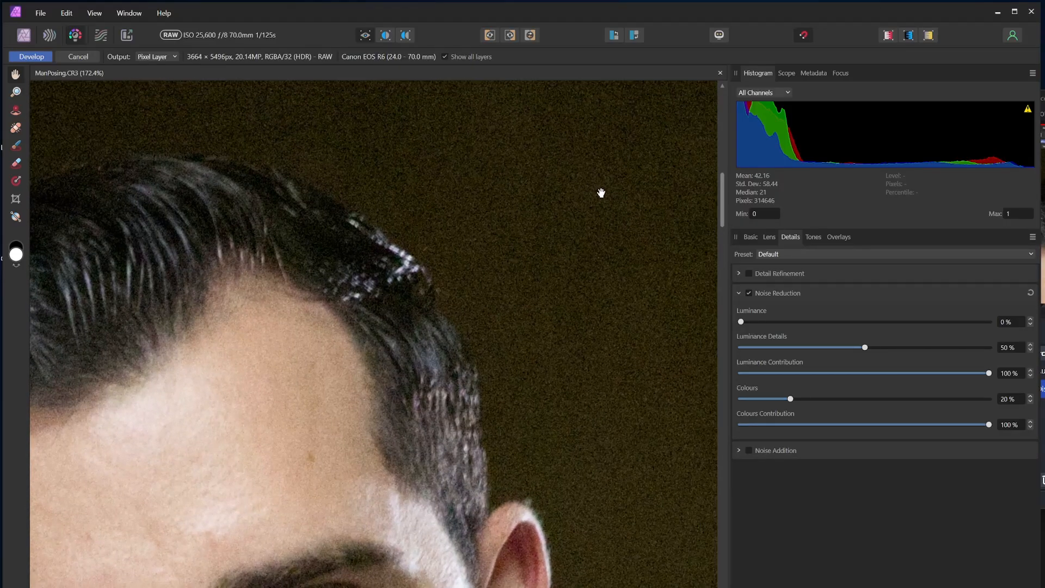
left_click_drag(432, 345, 406, 285)
left_click(749, 294)
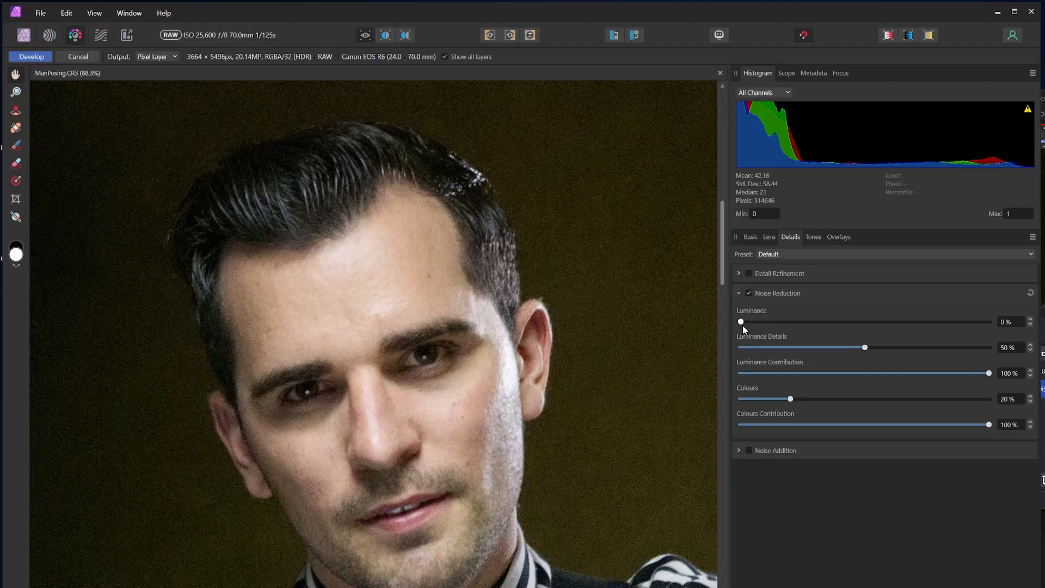
left_click_drag(741, 321, 850, 336)
scroll(592, 294, "up", 2)
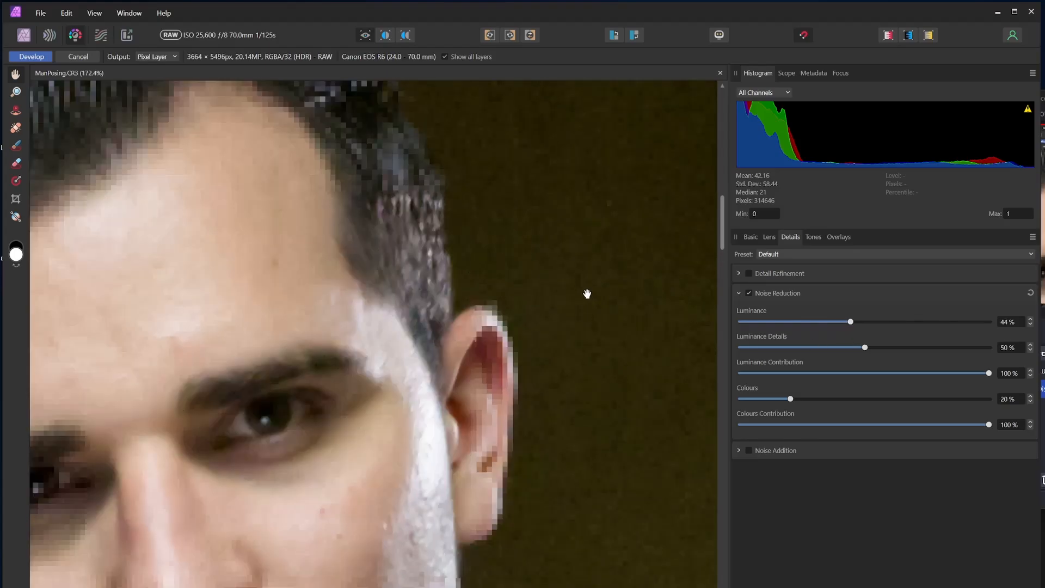
scroll(607, 296, "up", 1)
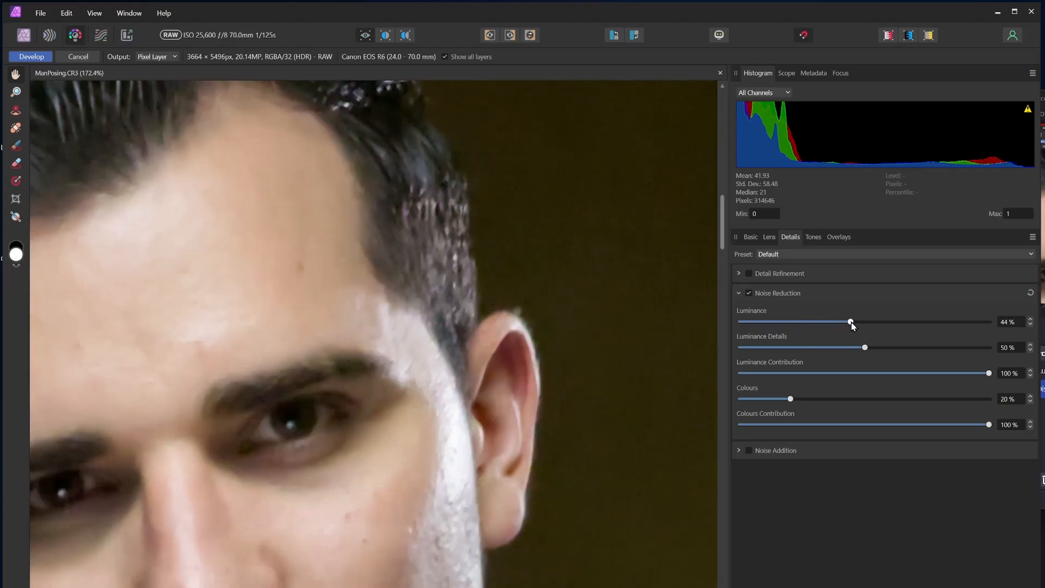
left_click_drag(852, 325, 933, 325)
scroll(614, 333, "down", 3)
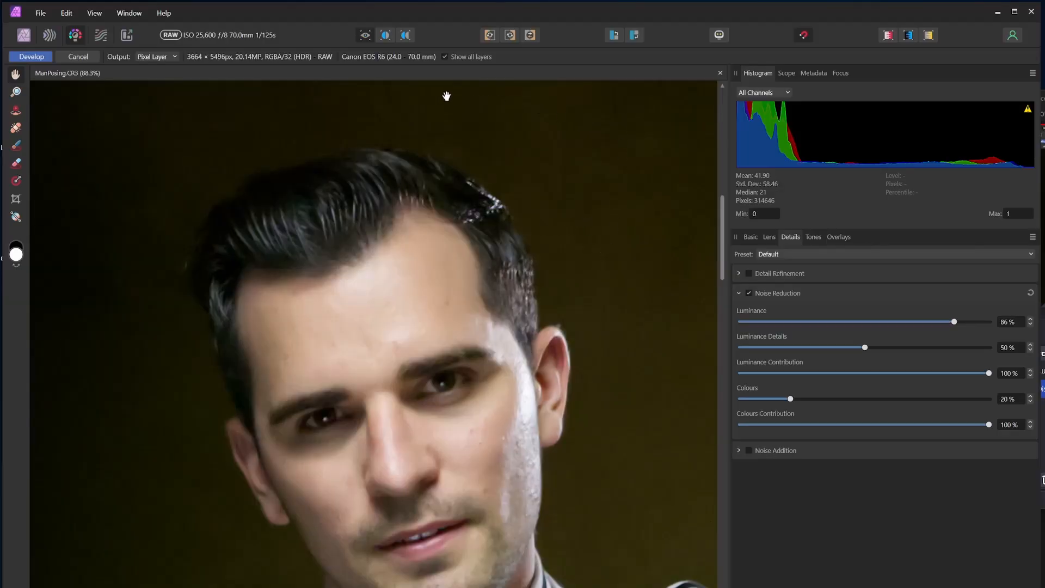
Compare the portrait before and after noise reduction in a split view around the eyes and forehead.
left_click(386, 36)
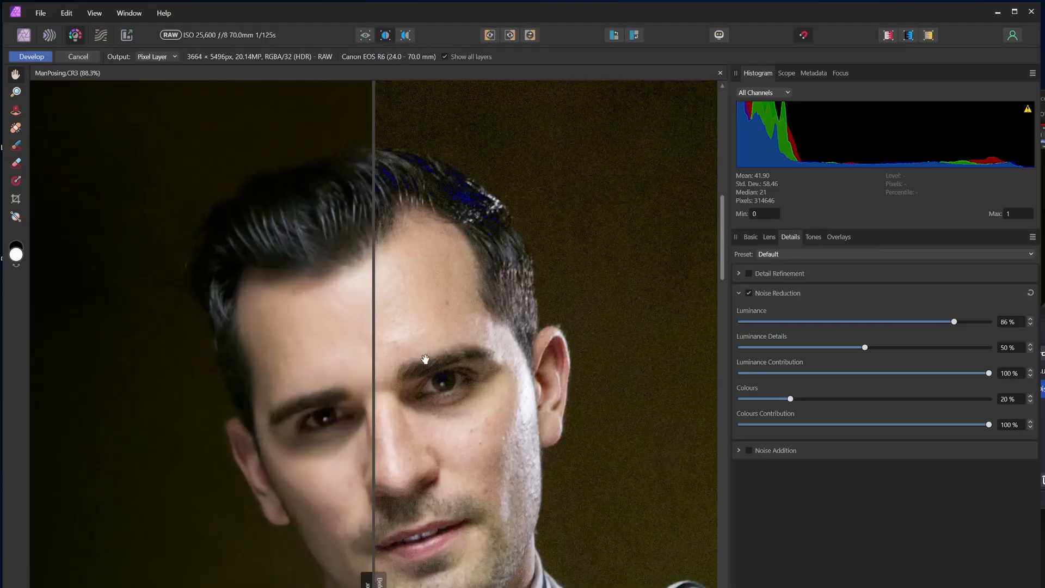
left_click_drag(419, 357, 357, 310)
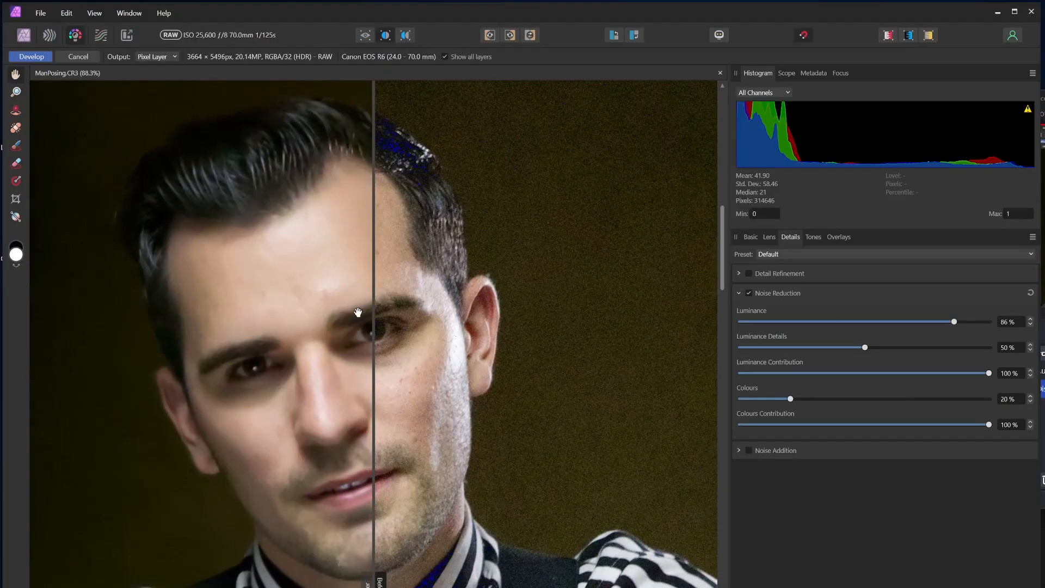
scroll(367, 328, "up", 4)
mouse_move(403, 350)
left_mouse_down()
mouse_move(378, 349)
mouse_move(397, 351)
left_mouse_up()
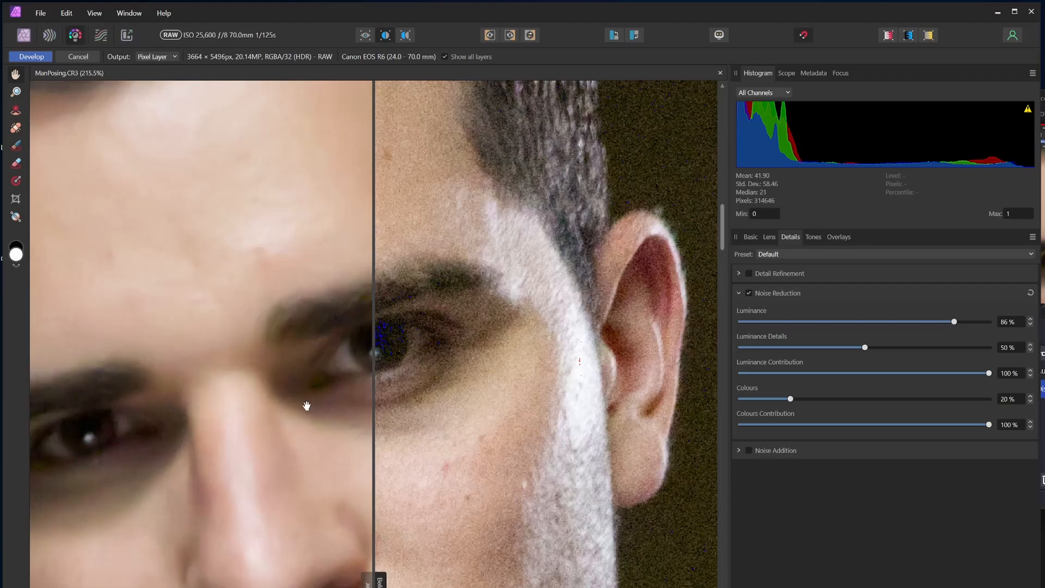
mouse_move(303, 369)
left_mouse_down()
mouse_move(281, 362)
mouse_move(291, 363)
left_mouse_up()
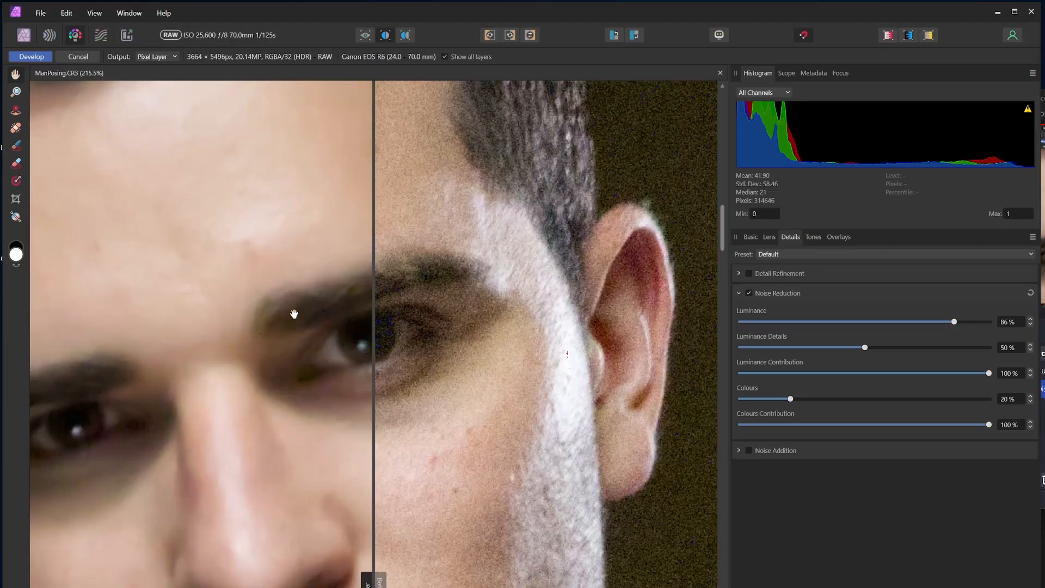
left_click_drag(322, 333, 329, 334)
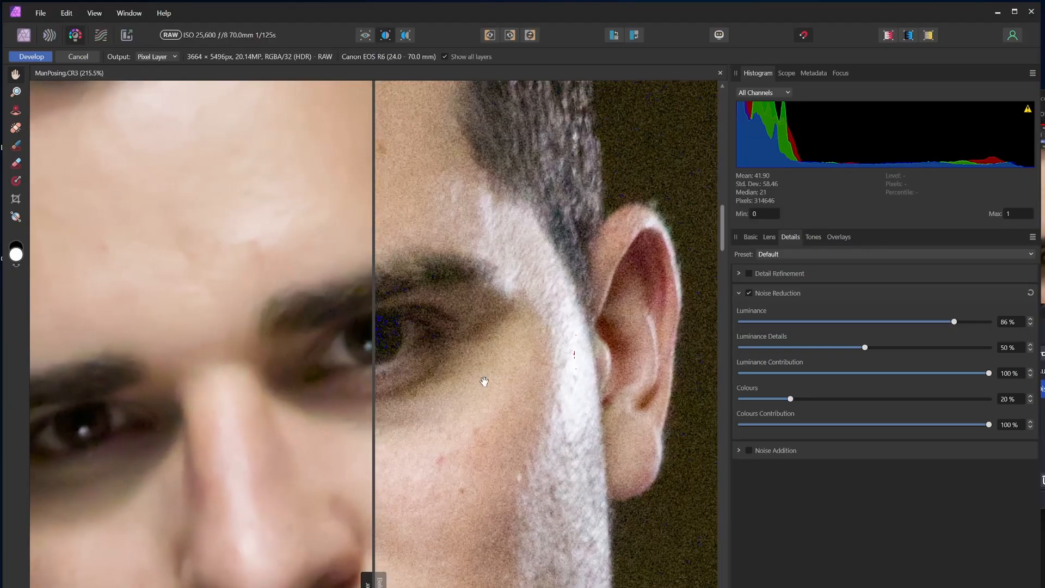
Try Noise Reduction Luminance from 0% upward and settle on 43%.
left_click_drag(953, 322, 740, 333)
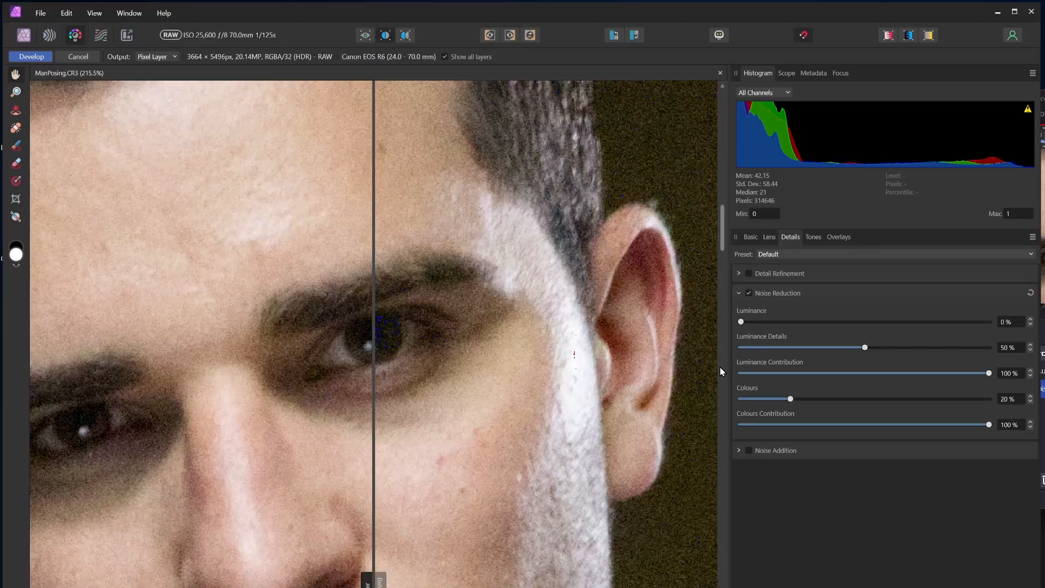
left_click_drag(741, 325, 876, 338)
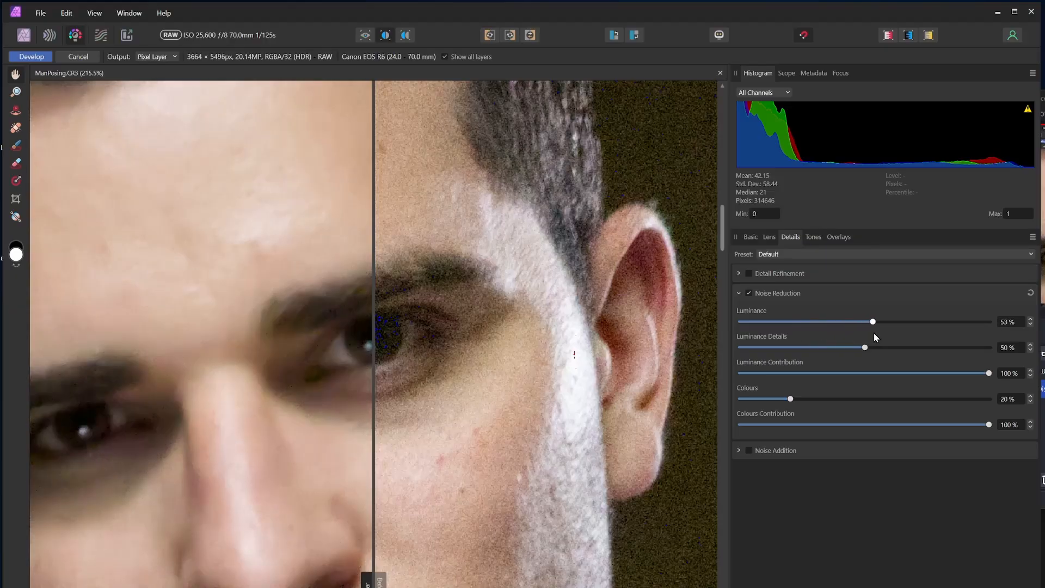
left_click_drag(923, 332, 939, 332)
left_click_drag(960, 323, 797, 337)
left_click_drag(828, 337, 849, 340)
Inspect the split before/after comparison across the nose, mouth, cheek and background.
left_click_drag(206, 448, 217, 316)
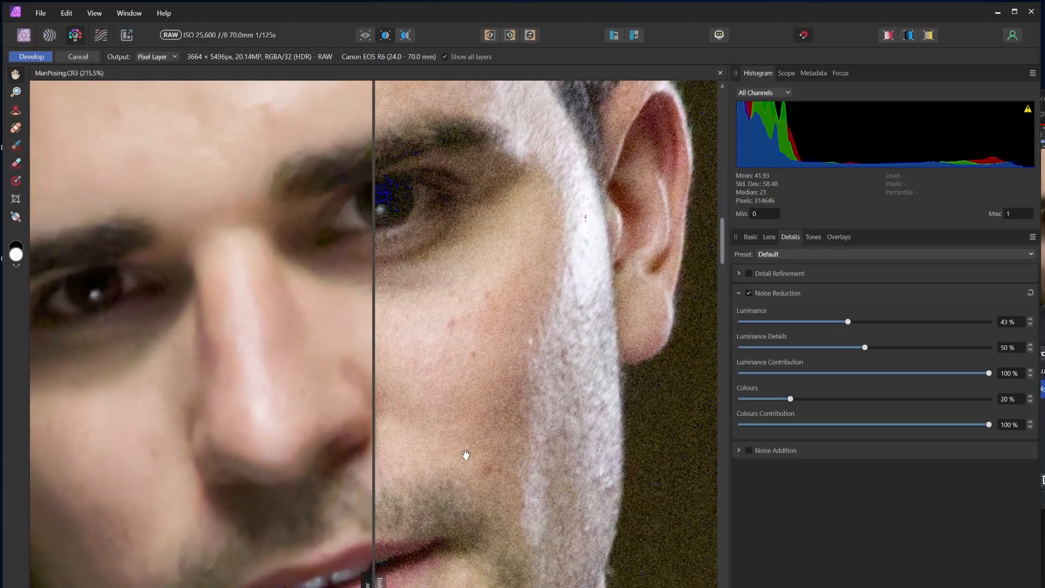
left_click_drag(457, 448, 432, 345)
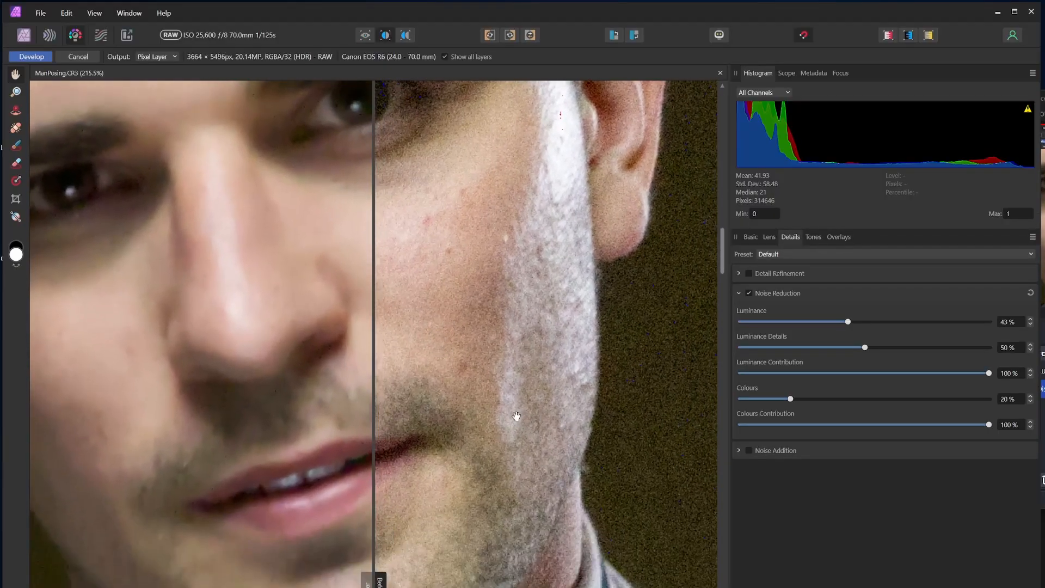
left_click_drag(294, 420, 90, 409)
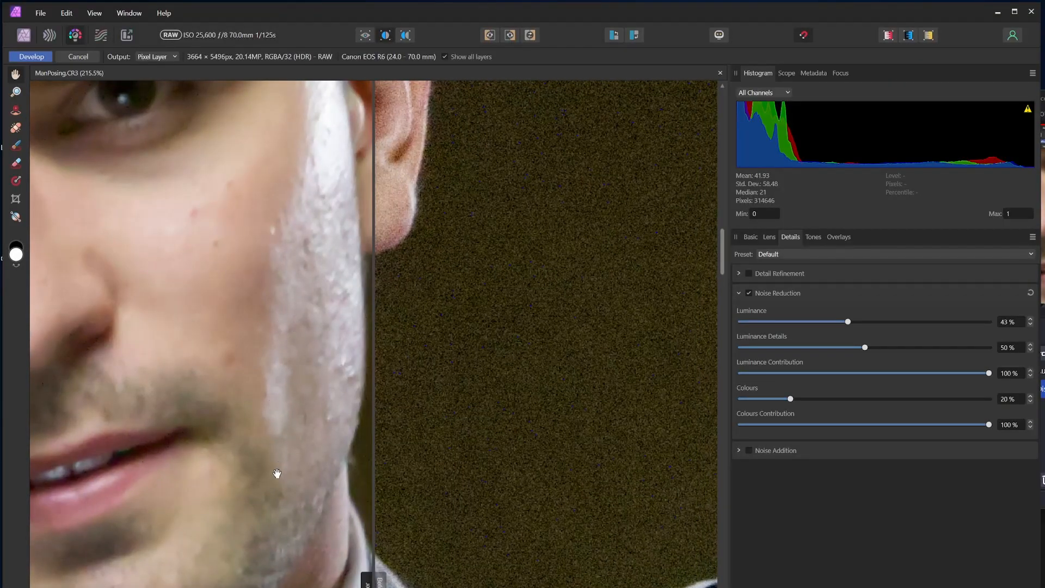
left_click_drag(203, 345, 415, 420)
scroll(464, 356, "down", 3)
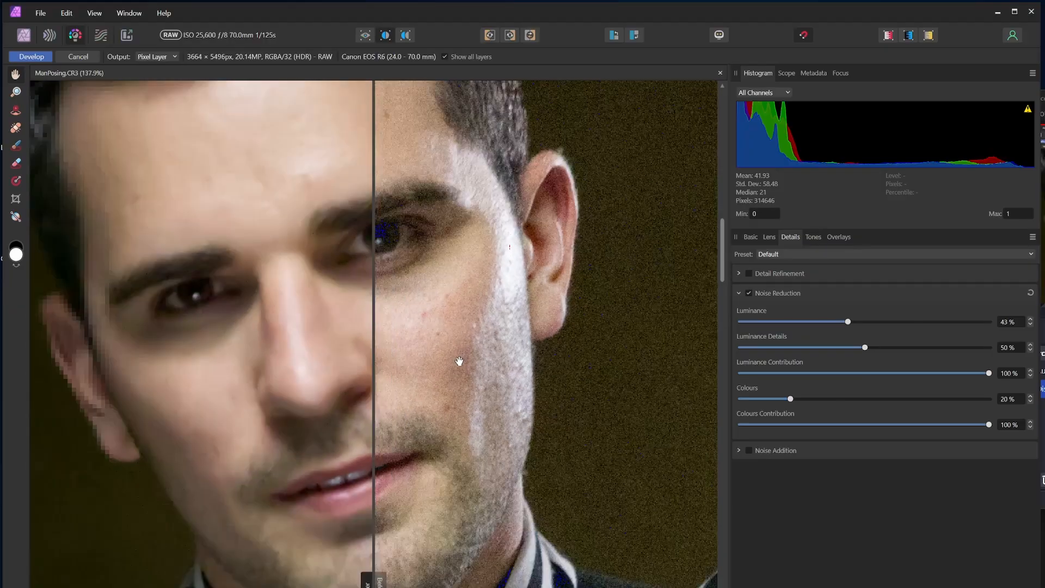
left_click_drag(443, 366, 492, 405)
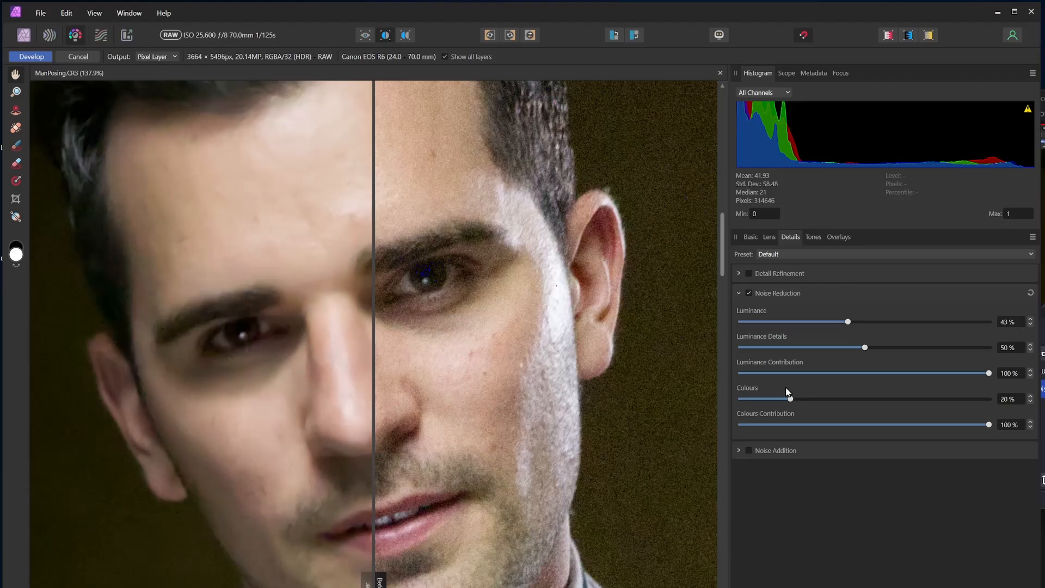
Return to the Basic adjustments, turn off the split comparison and develop the raw portrait.
left_click(751, 240)
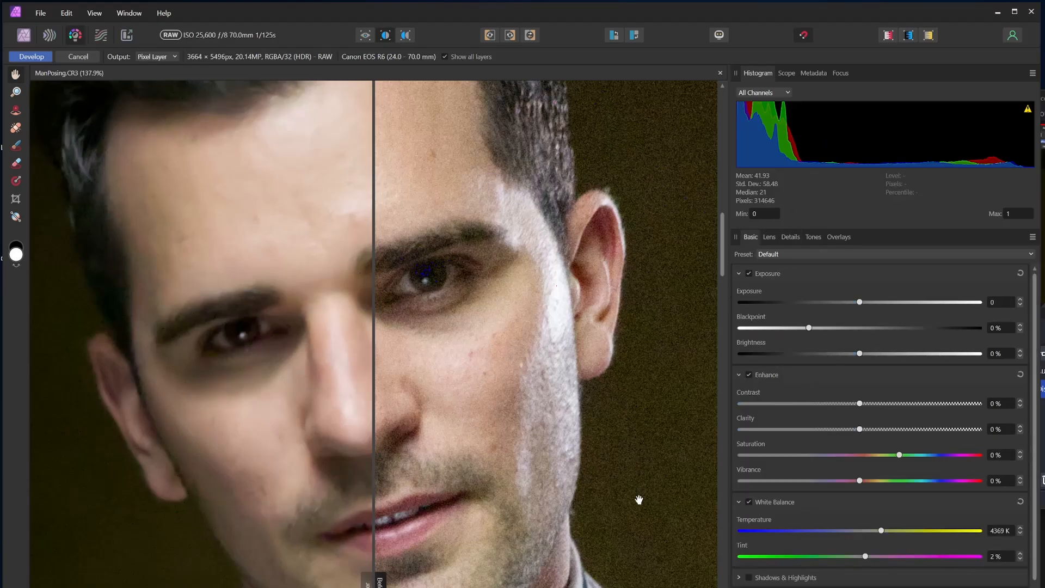
scroll(548, 416, "down", 2)
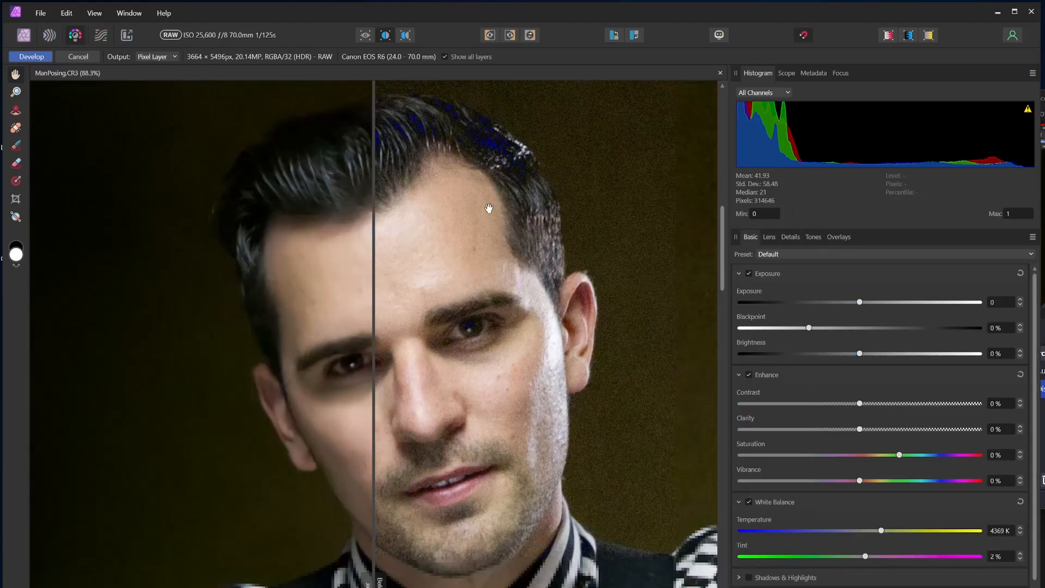
left_click(382, 35)
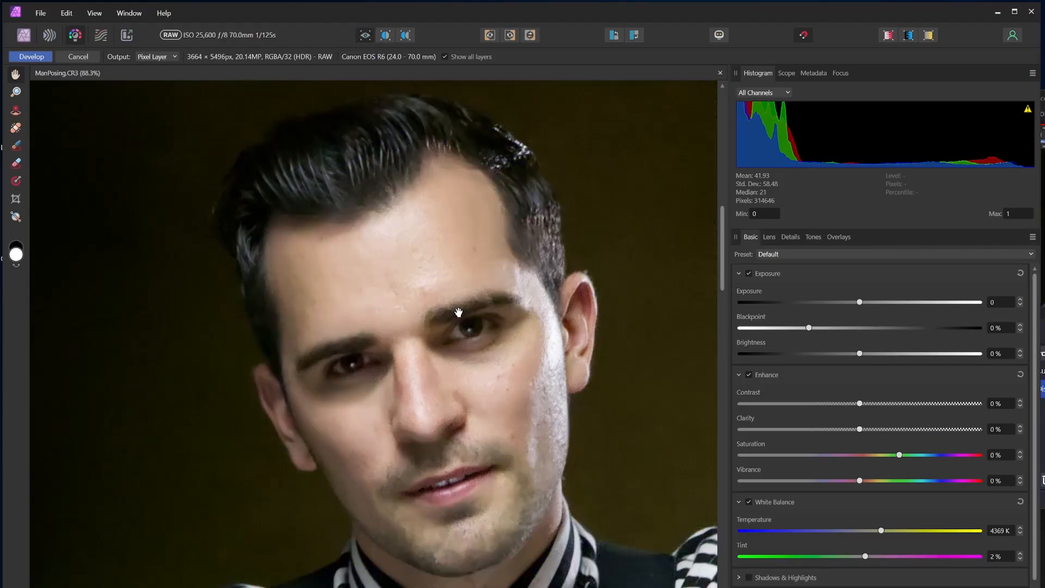
scroll(457, 316, "down", 2)
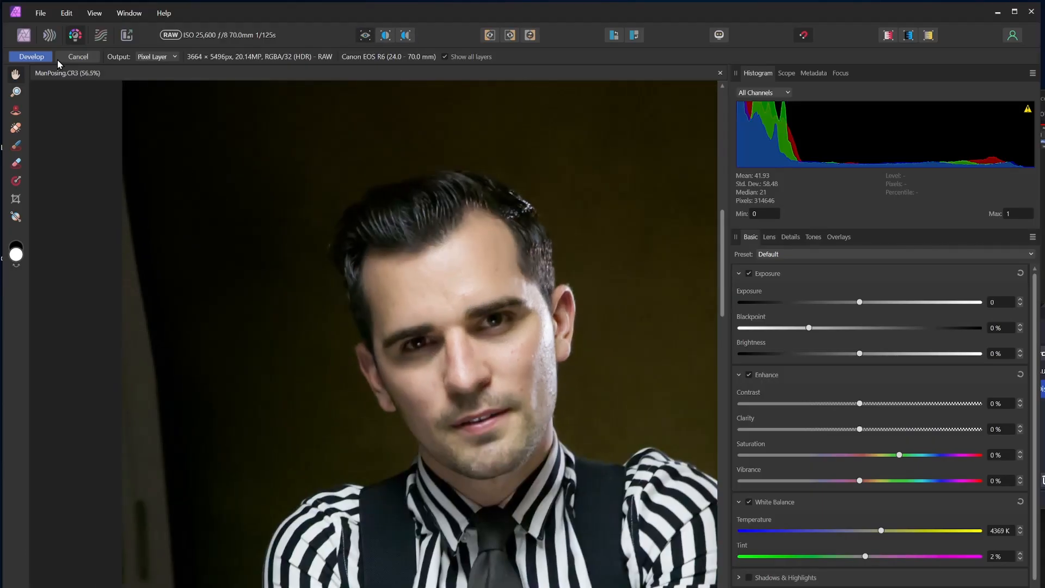
left_click(31, 57)
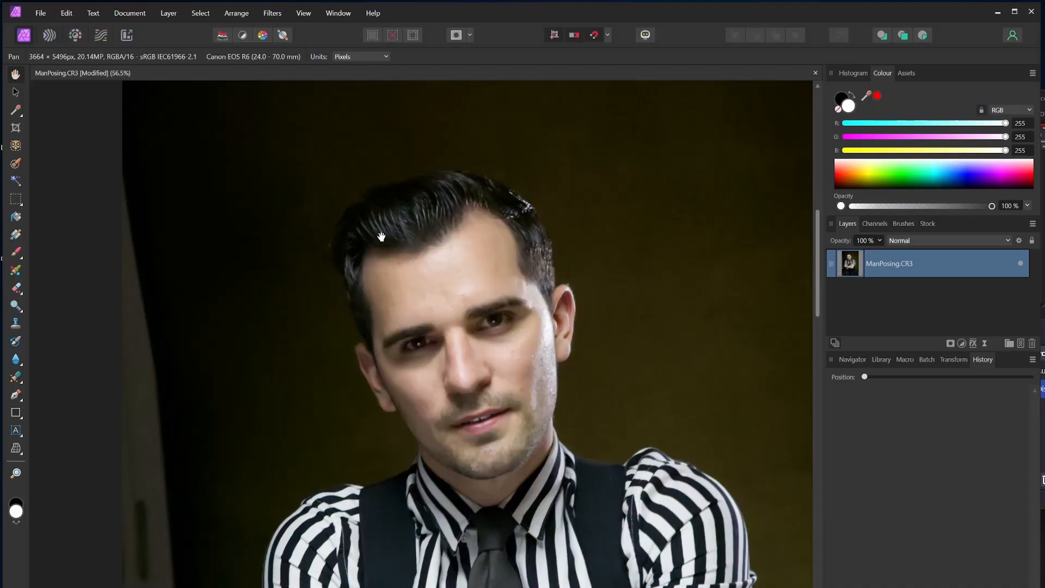
Look through the main command menus available in the Photo persona, including the Filters.
left_click_drag(518, 246, 462, 236)
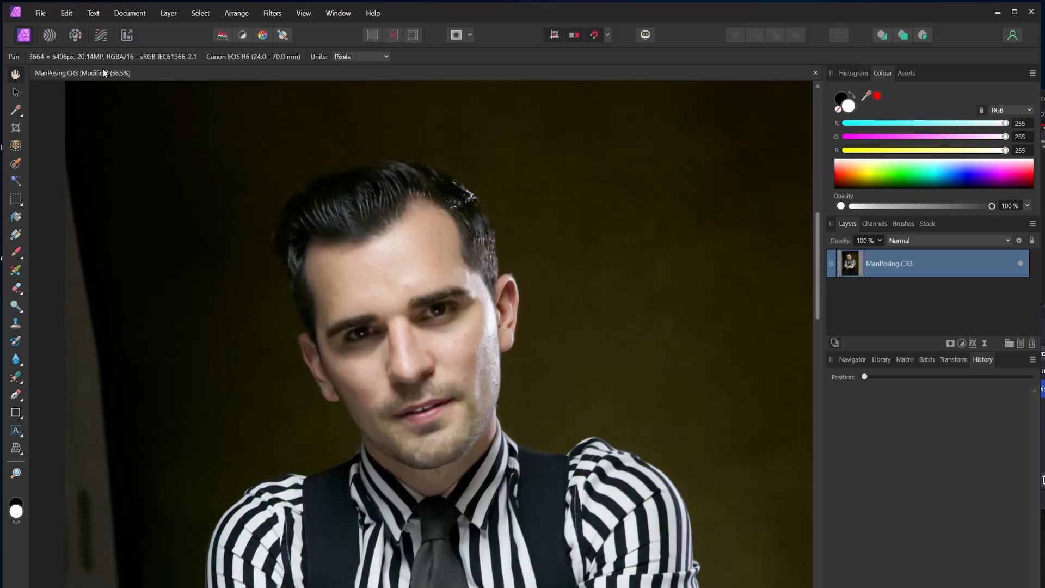
left_click(47, 14)
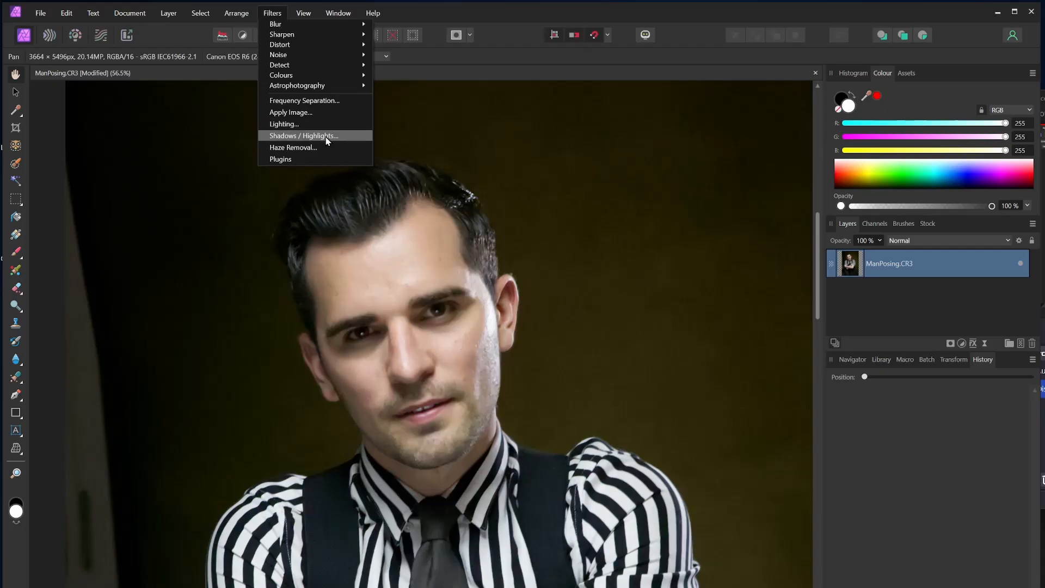
left_click(447, 11)
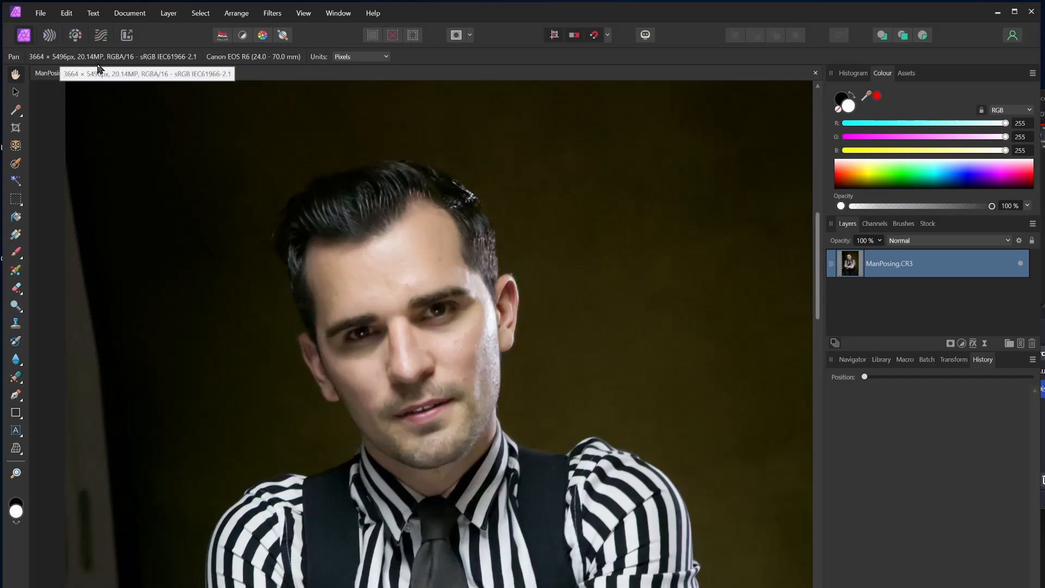
Switch the developed portrait back to the Develop persona and cancel without applying adjustments.
left_click(75, 36)
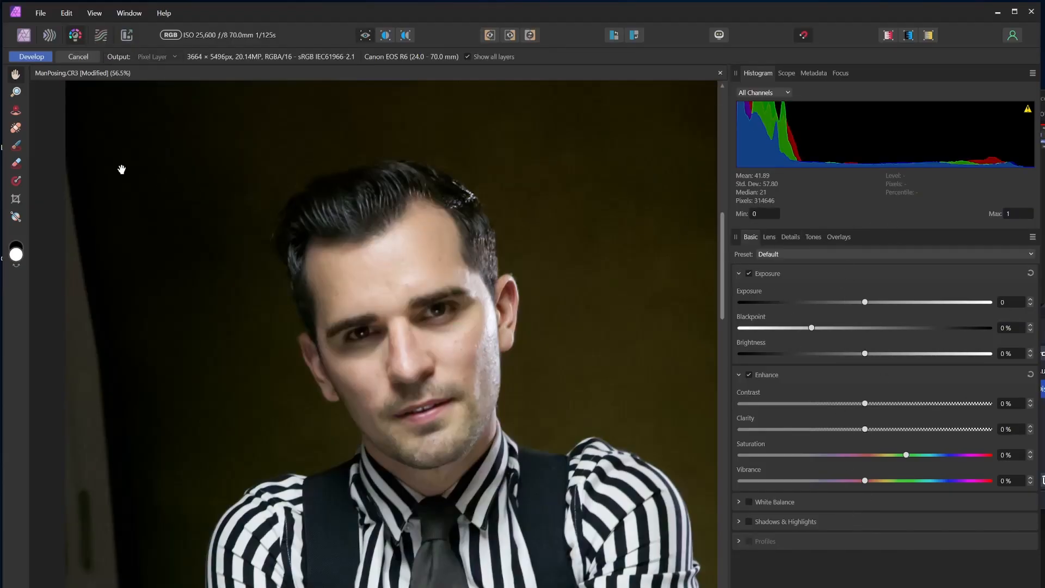
left_click(77, 55)
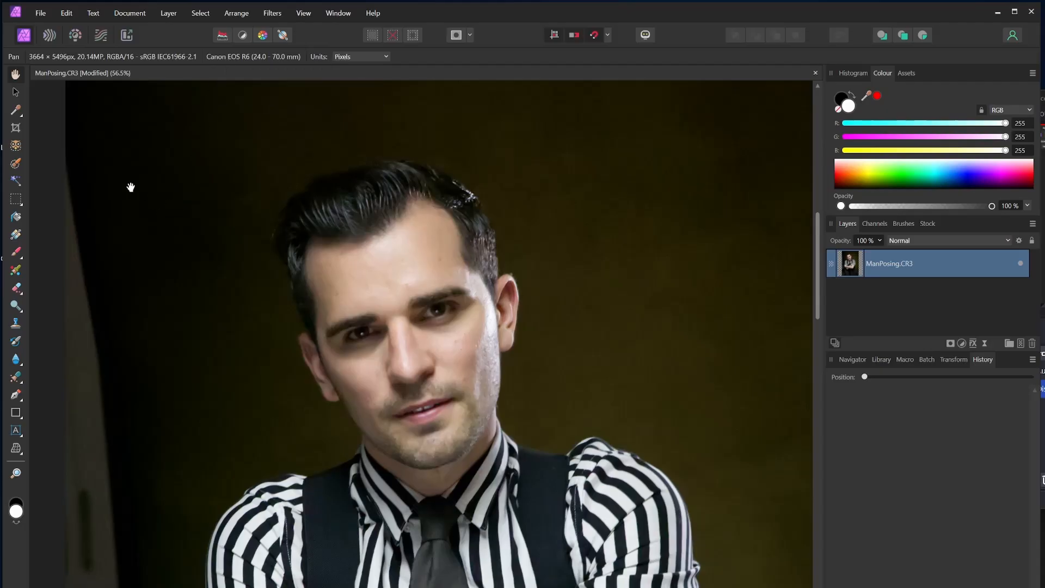
Review the developed portrait's histogram, macro library, navigator and history, and view the whole image.
scroll(362, 232, "down", 3)
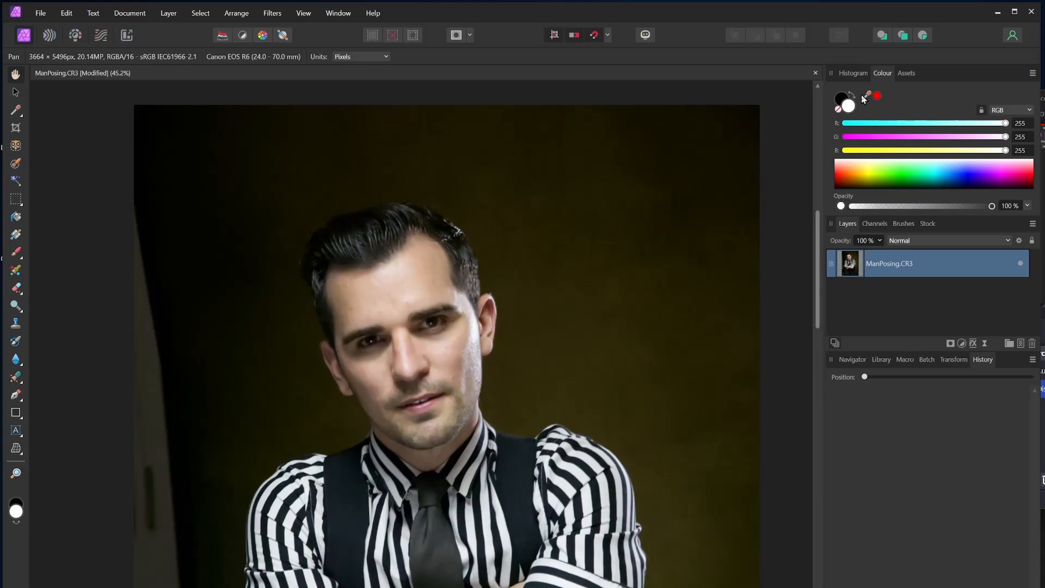
left_click(853, 73)
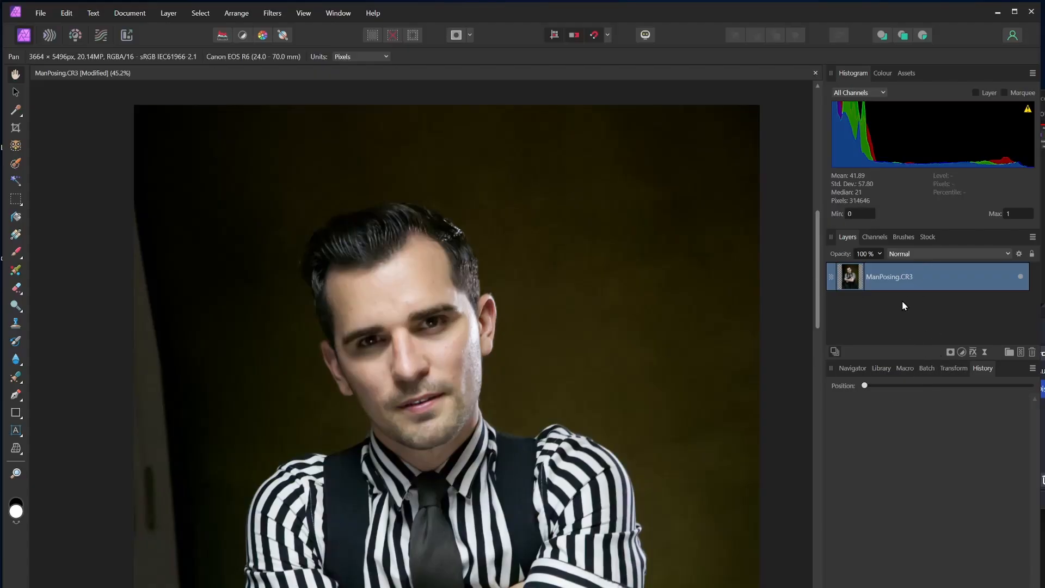
mouse_move(893, 142)
left_click(881, 368)
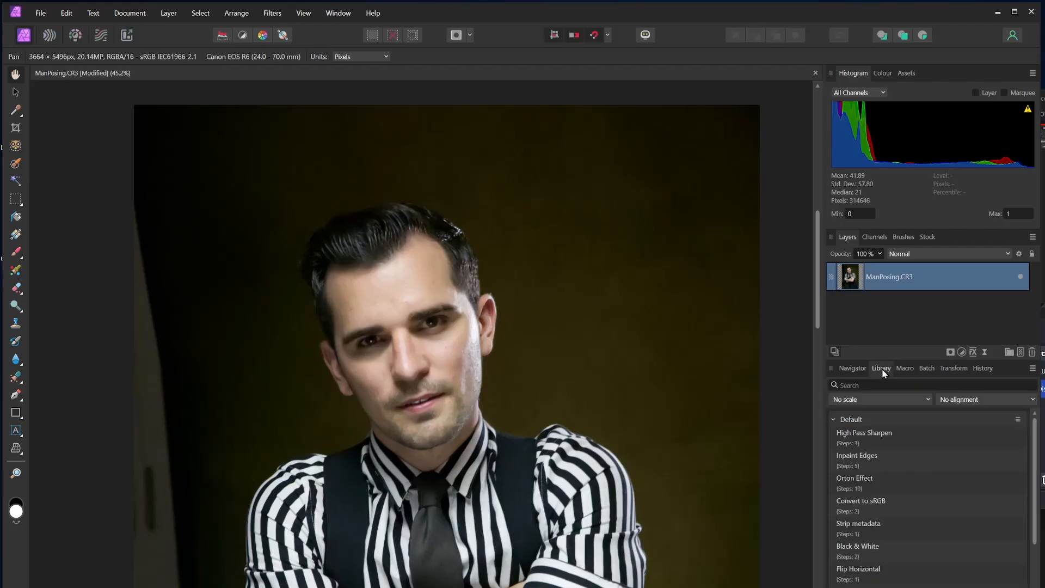
left_click(855, 369)
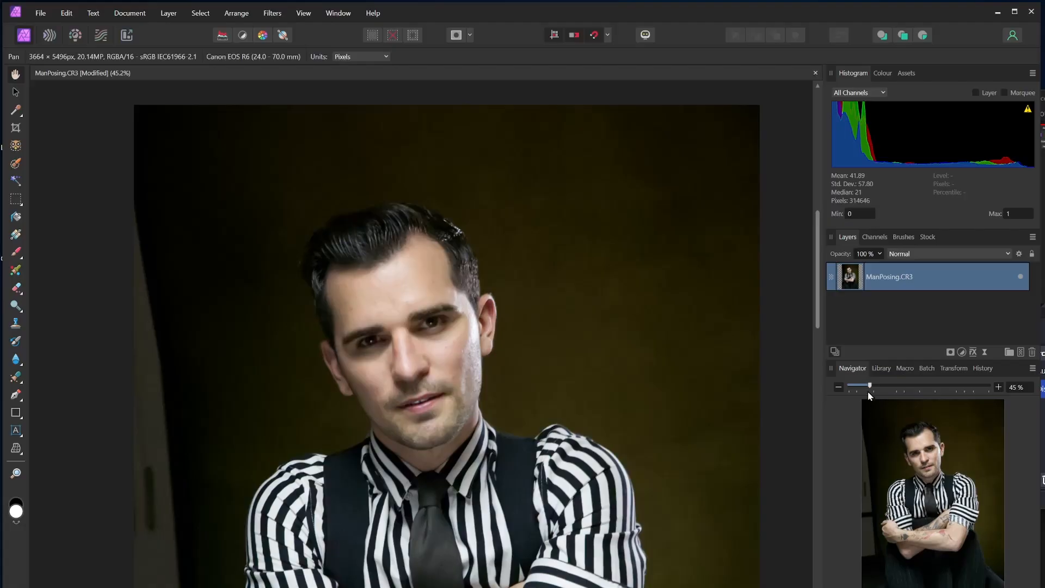
left_click(981, 368)
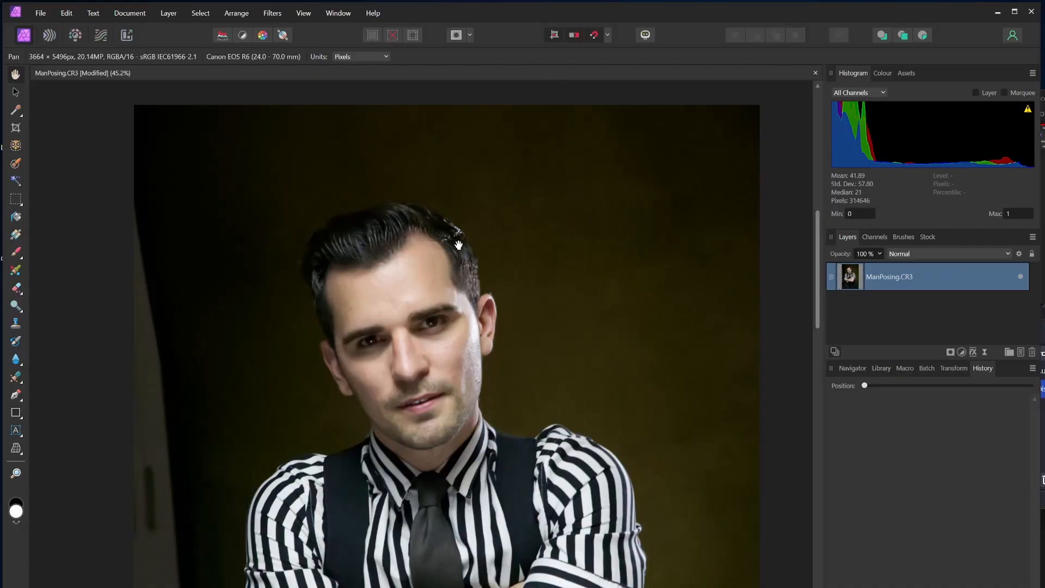
scroll(462, 264, "down", 2)
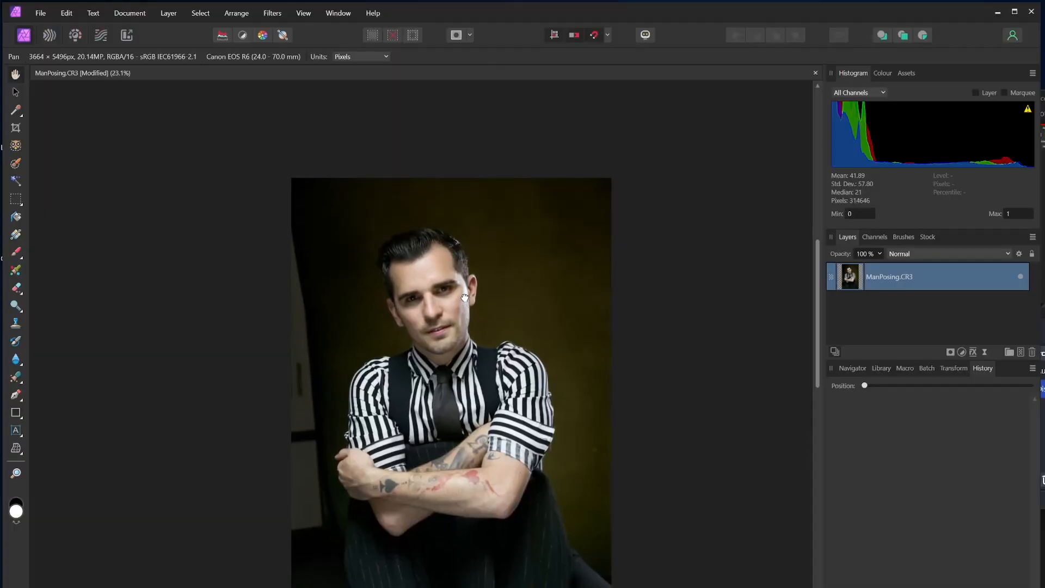
scroll(462, 271, "down", 1)
left_click_drag(462, 272, 489, 277)
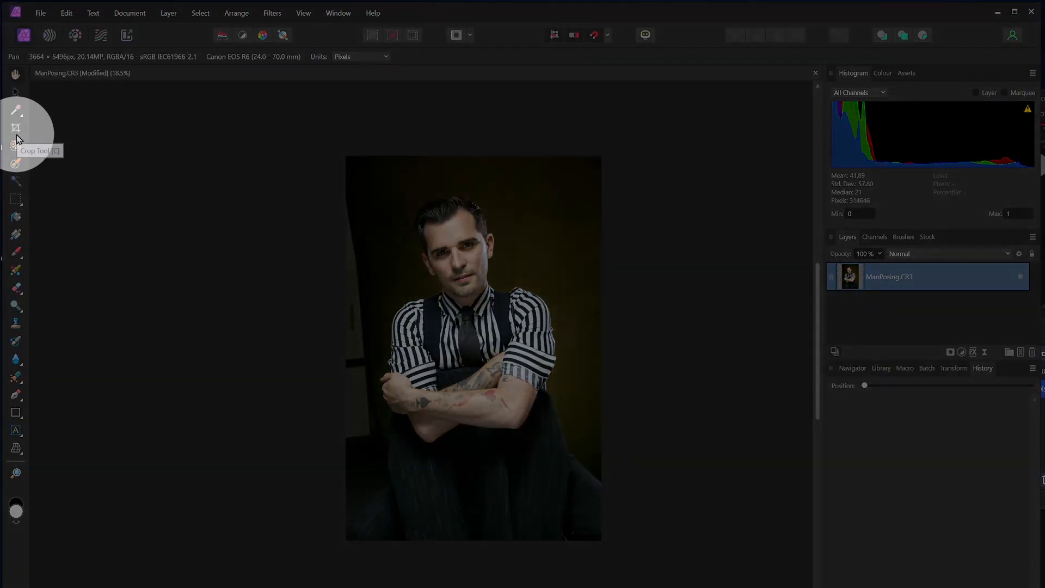
Start a 210 x 297 custom-ratio crop with the Crop tool and frame the man at about 2718 x 3844 px.
left_click(17, 131)
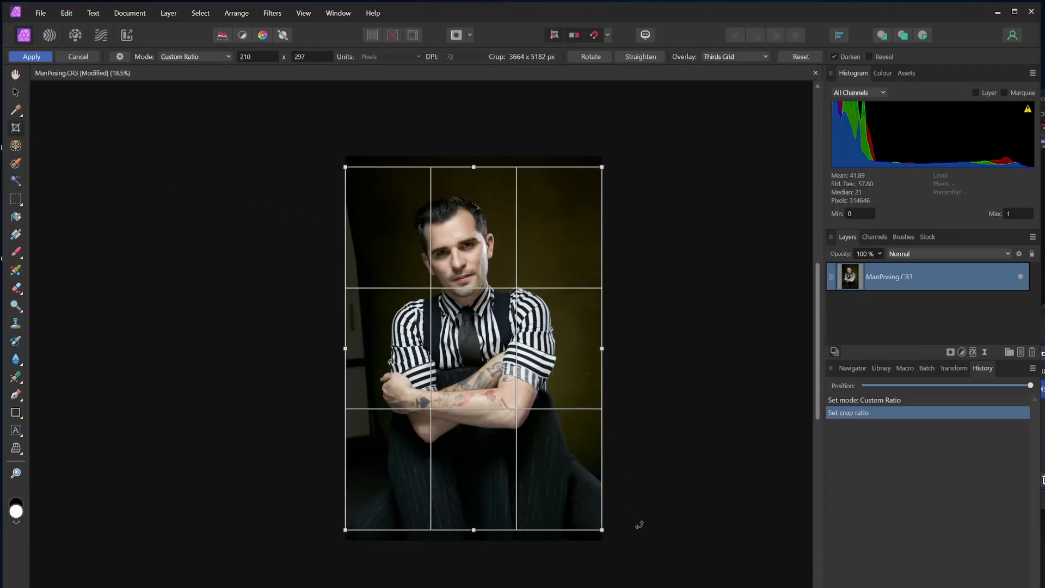
left_click_drag(602, 530, 511, 412)
left_click_drag(404, 193, 442, 214)
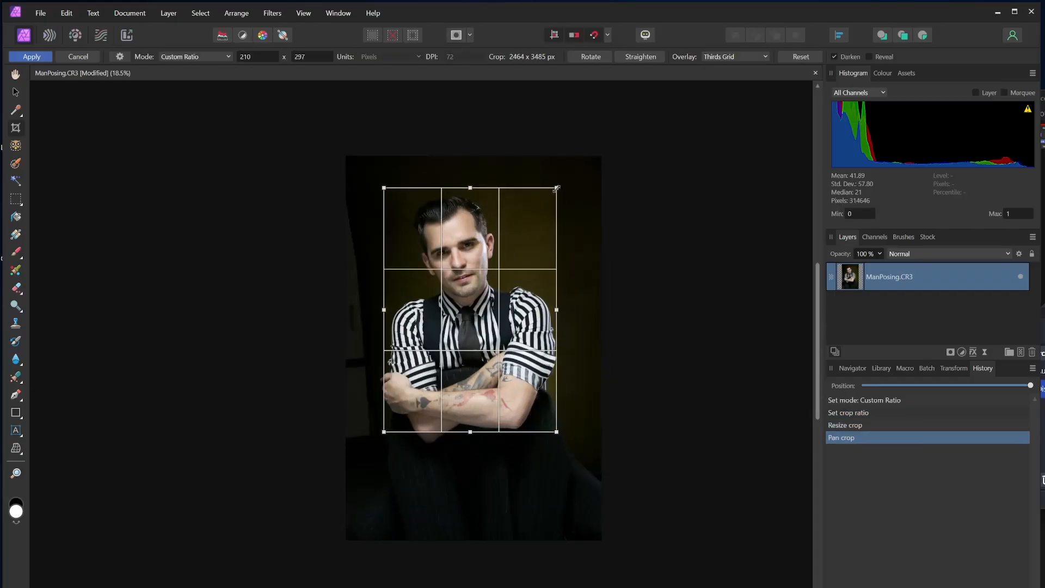
mouse_move(556, 188)
left_mouse_down()
mouse_move(534, 218)
mouse_move(555, 189)
left_mouse_up()
left_click_drag(521, 310, 505, 336)
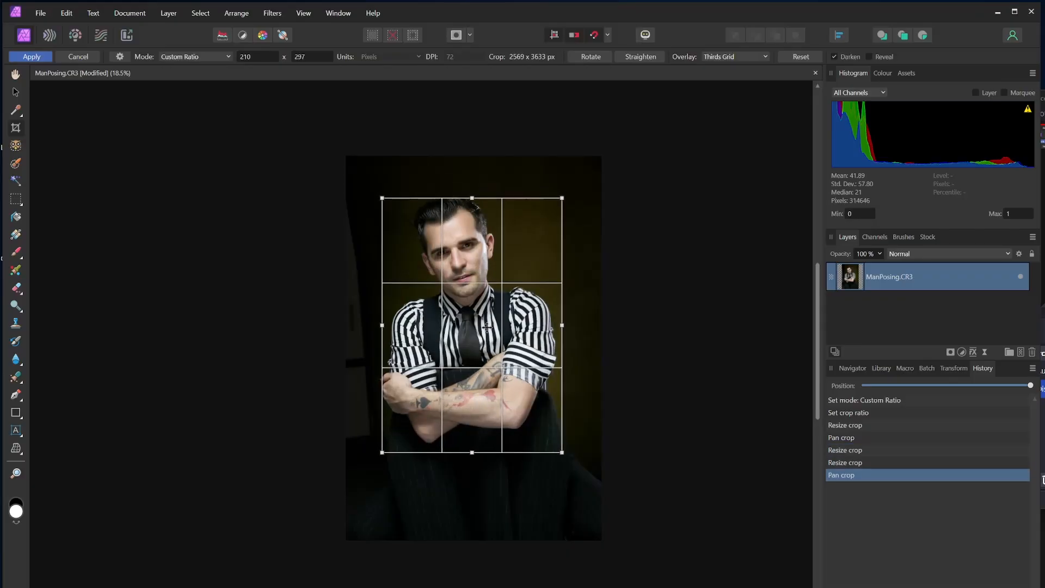
left_click_drag(417, 453, 406, 470)
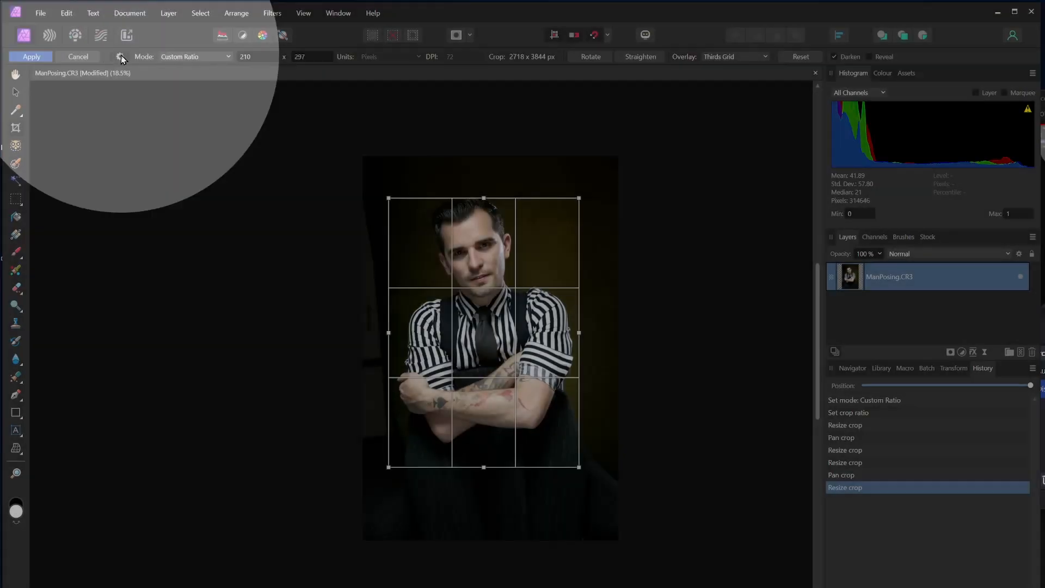
Apply the A4 landscape preset from the common crop ratios and reposition the crop over the man.
left_click(120, 57)
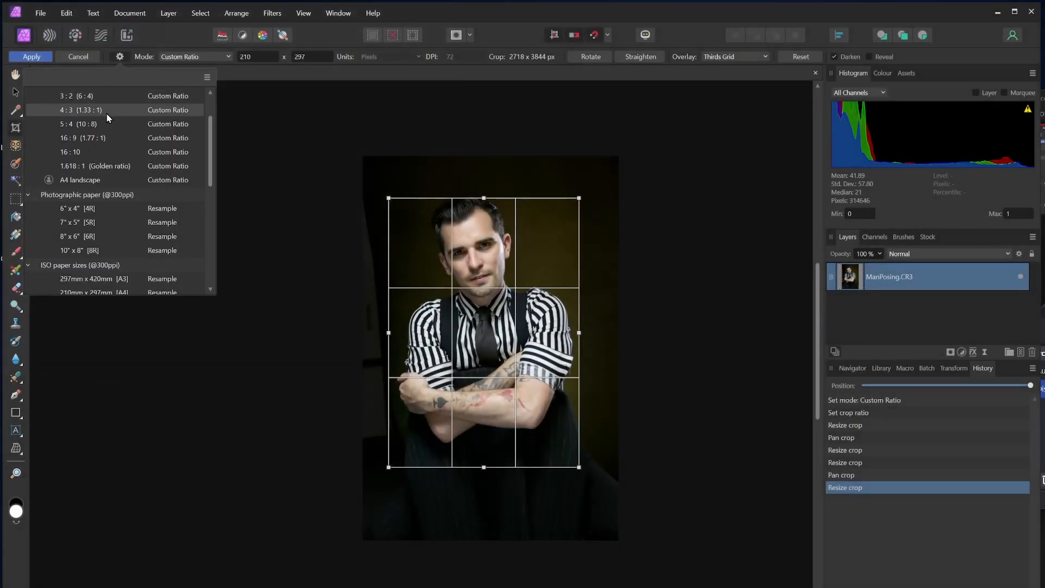
scroll(103, 129, "up", 2)
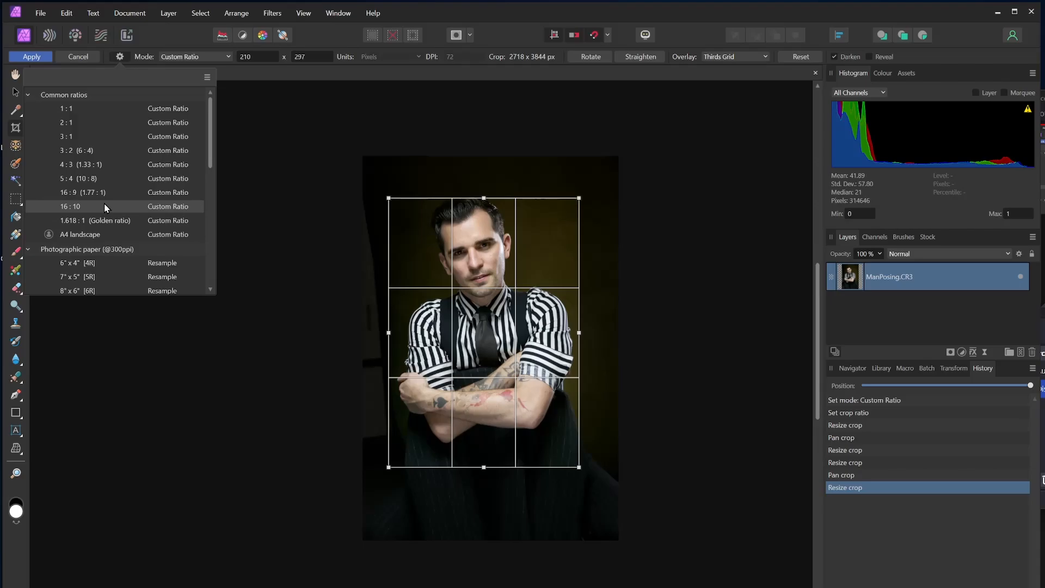
scroll(145, 204, "down", 3)
scroll(144, 204, "down", 1)
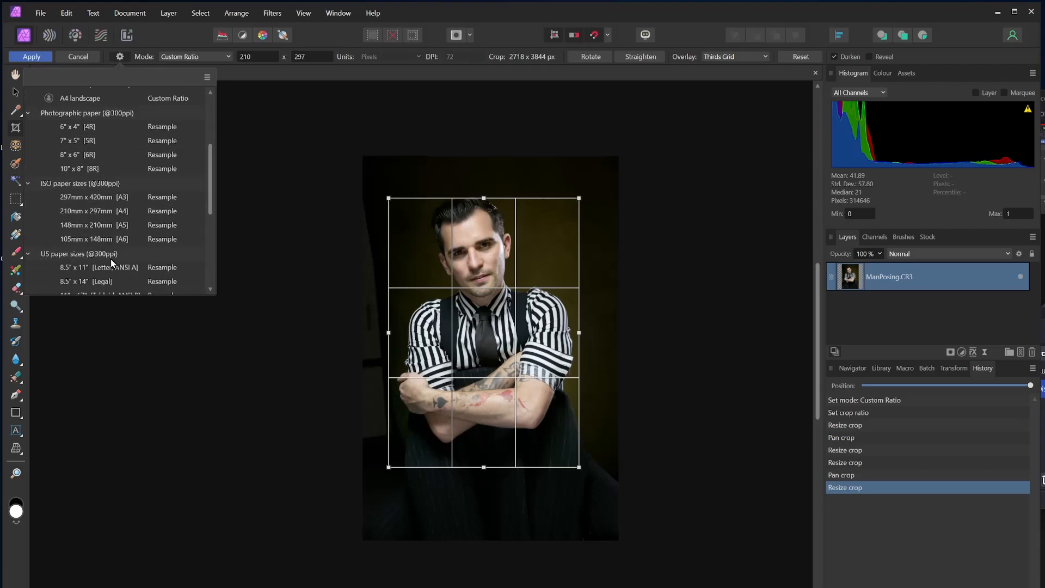
scroll(103, 138, "up", 5)
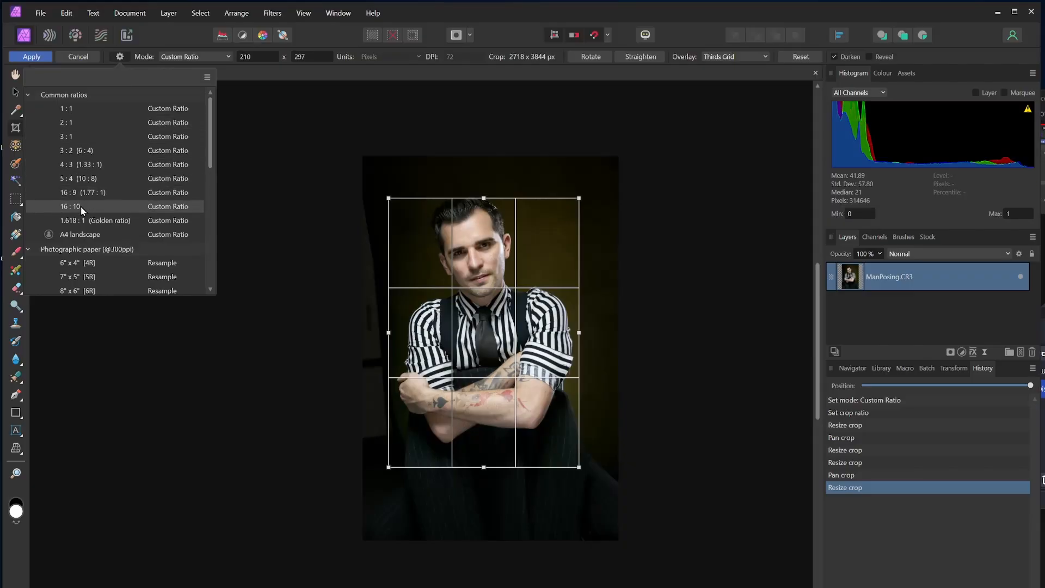
left_click(104, 234)
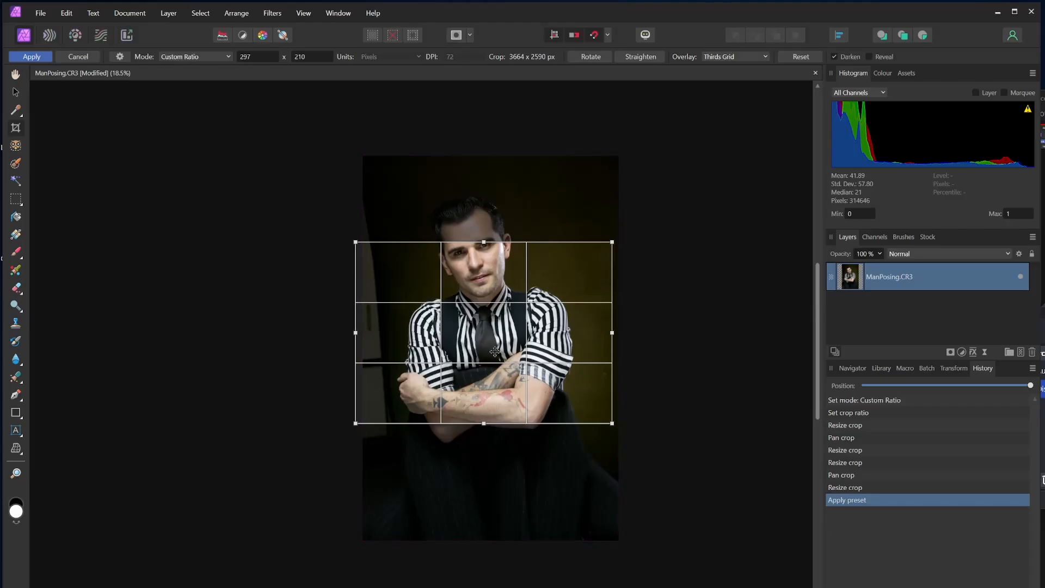
left_click_drag(495, 357, 505, 357)
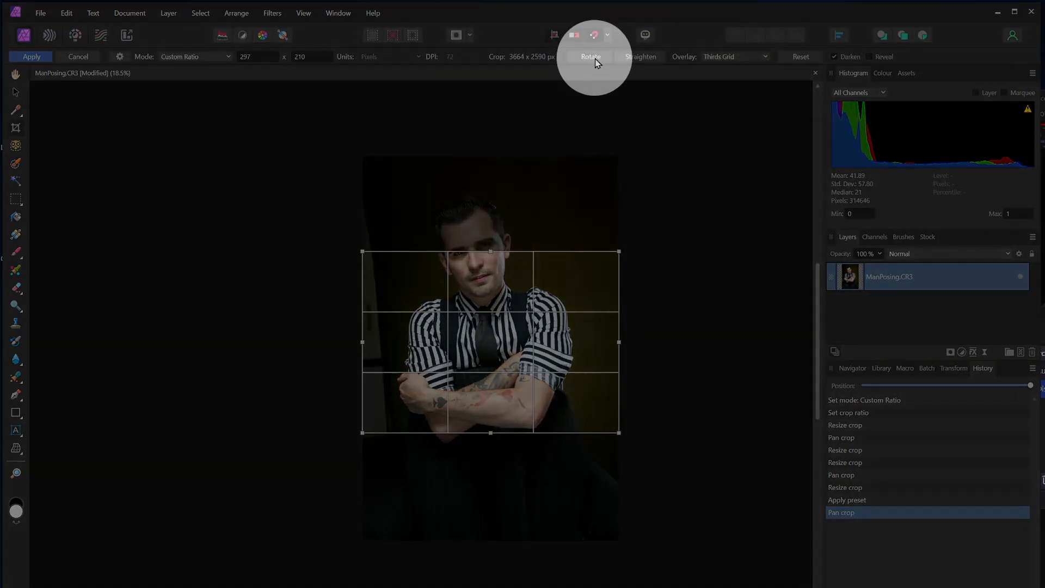
Rotate the A4 crop to portrait orientation and enlarge it around the man to about 2925 x 4137 px.
left_click(594, 58)
left_click(590, 58)
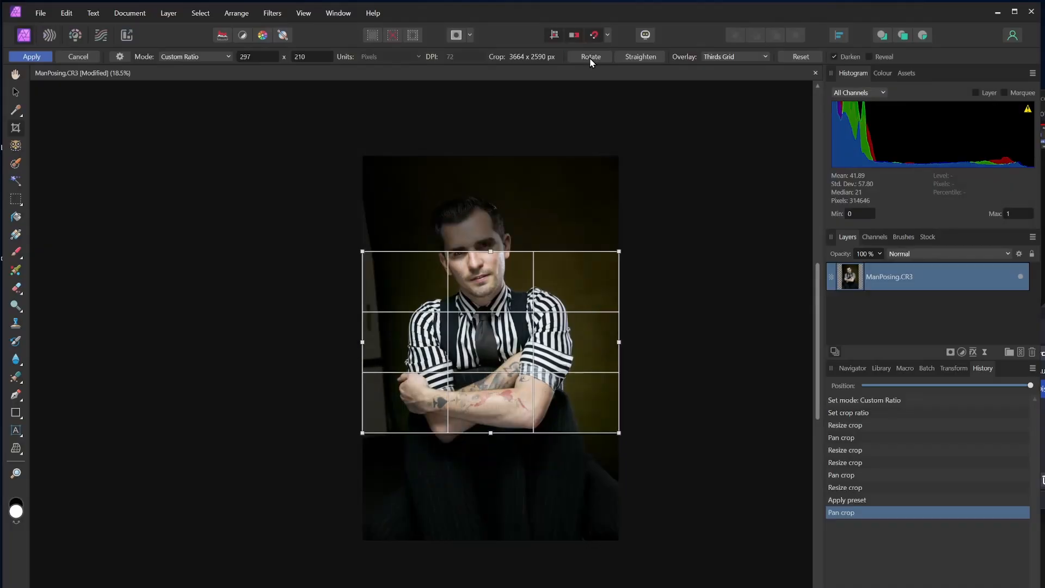
left_click(590, 58)
left_click(589, 57)
left_click(590, 58)
left_click(590, 58)
left_click(590, 58)
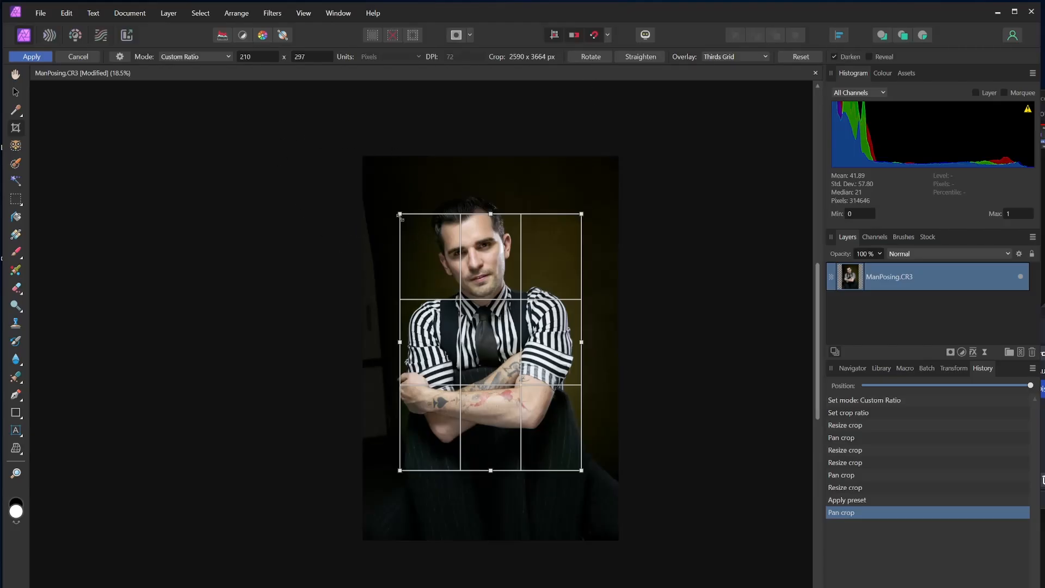
left_click_drag(399, 213, 372, 184)
left_click_drag(506, 351, 517, 345)
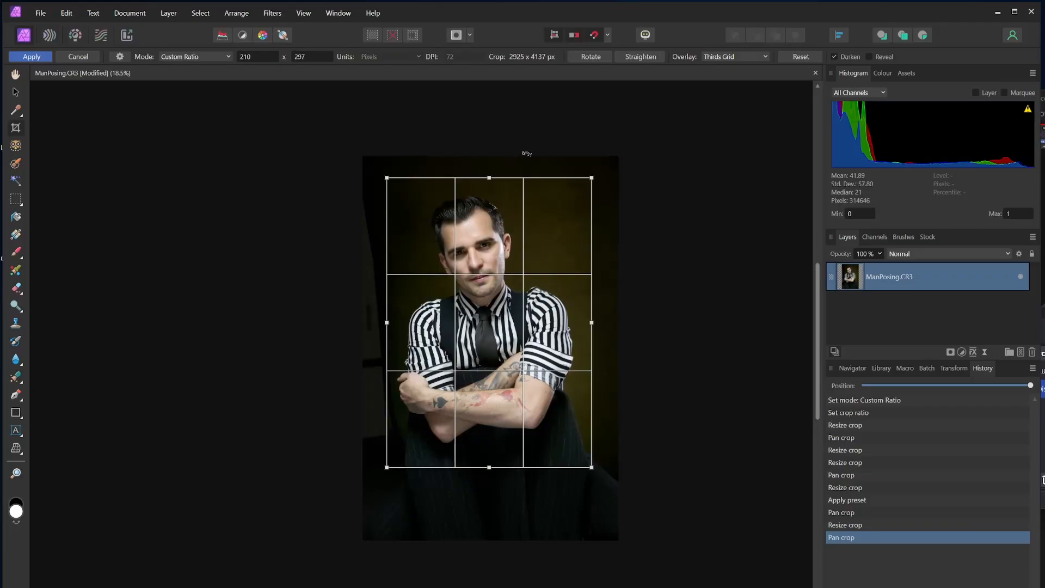
Switch the crop mode to Unconstrained and resize the crop freely to about 3028 x 4104 px.
left_click(198, 57)
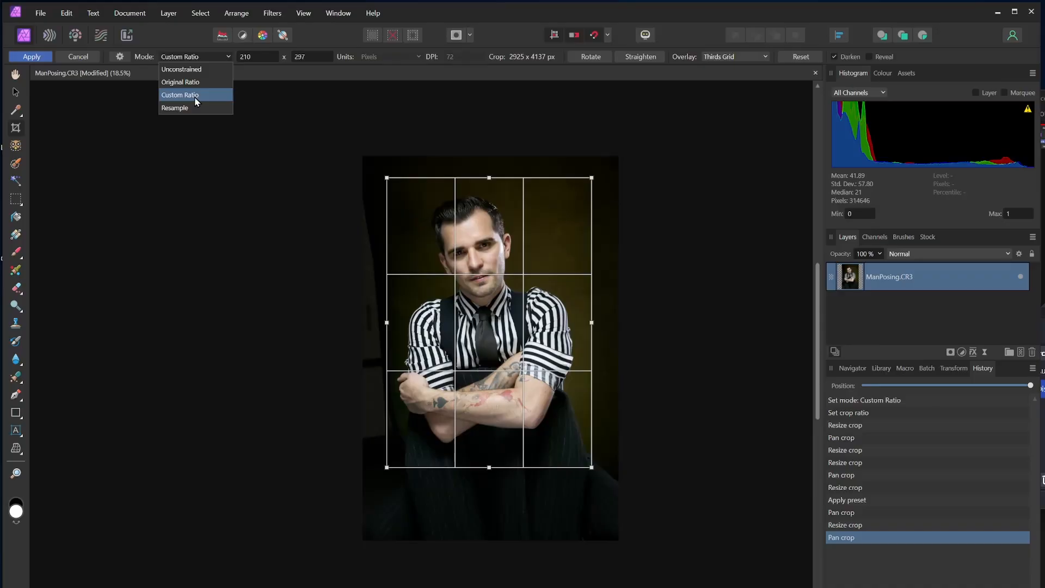
left_click(197, 70)
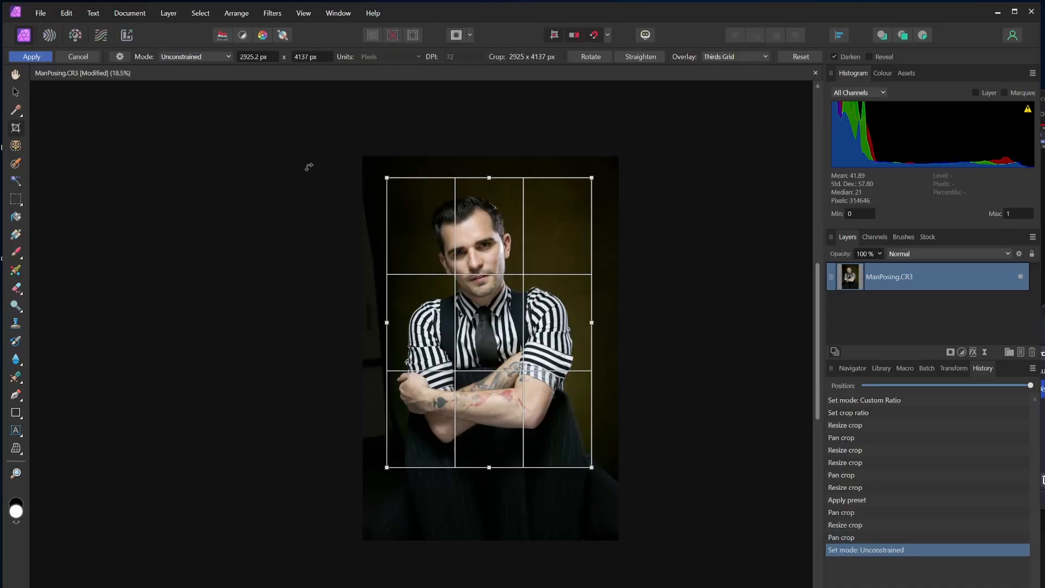
mouse_move(388, 178)
left_mouse_down()
mouse_move(409, 192)
mouse_move(384, 334)
mouse_move(412, 217)
mouse_move(381, 185)
mouse_move(397, 203)
mouse_move(399, 272)
mouse_move(385, 183)
left_mouse_up()
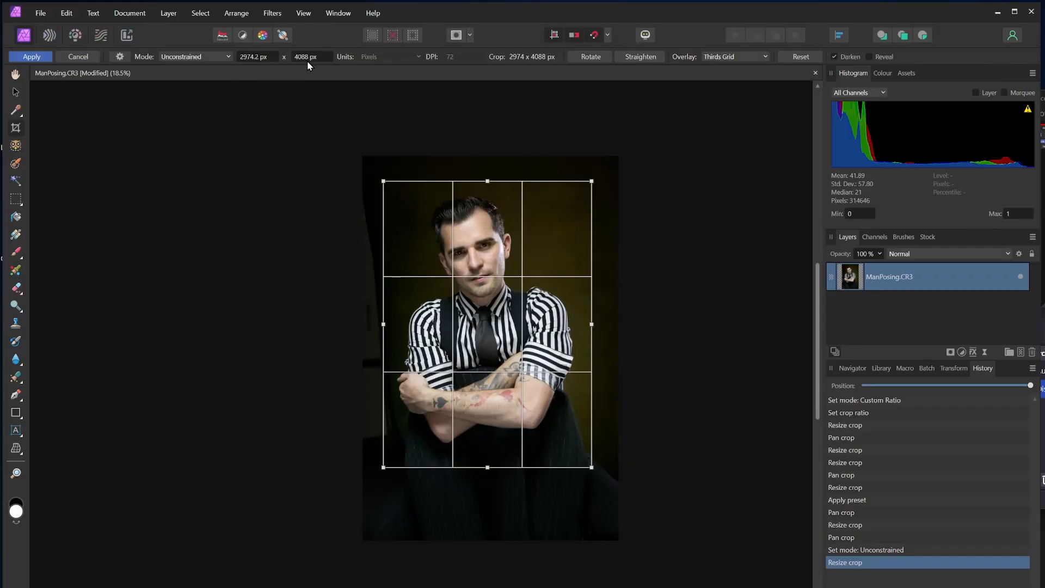
mouse_move(384, 181)
left_mouse_down()
mouse_move(420, 207)
mouse_move(424, 218)
mouse_move(381, 187)
mouse_move(430, 242)
mouse_move(370, 185)
mouse_move(405, 208)
mouse_move(516, 333)
mouse_move(577, 453)
mouse_move(372, 177)
mouse_move(382, 180)
left_mouse_up()
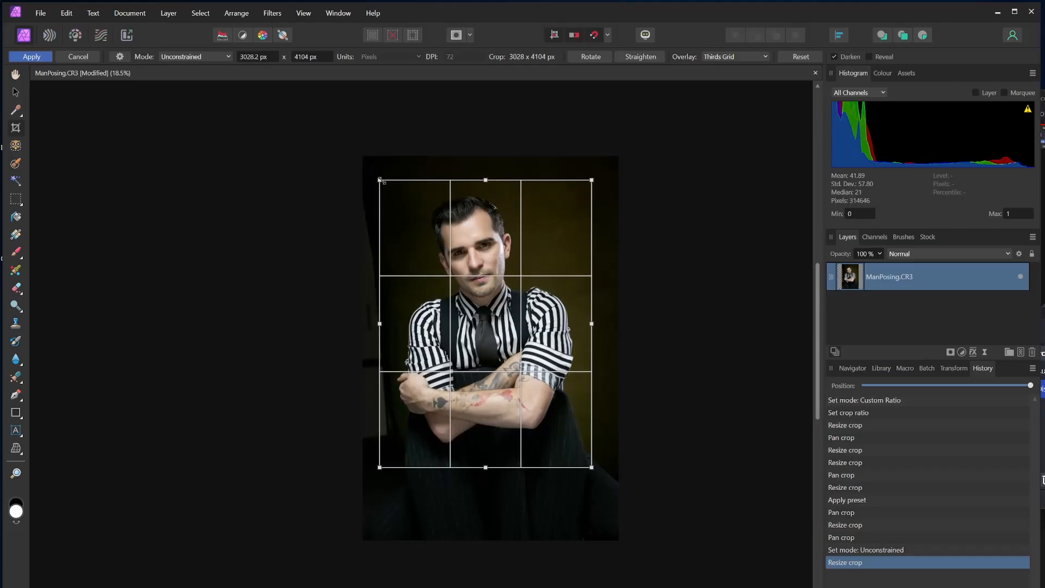
Reapply the A4 landscape preset rotated to portrait and frame the man with a crop of about 2804 x 3966 px.
left_click(120, 57)
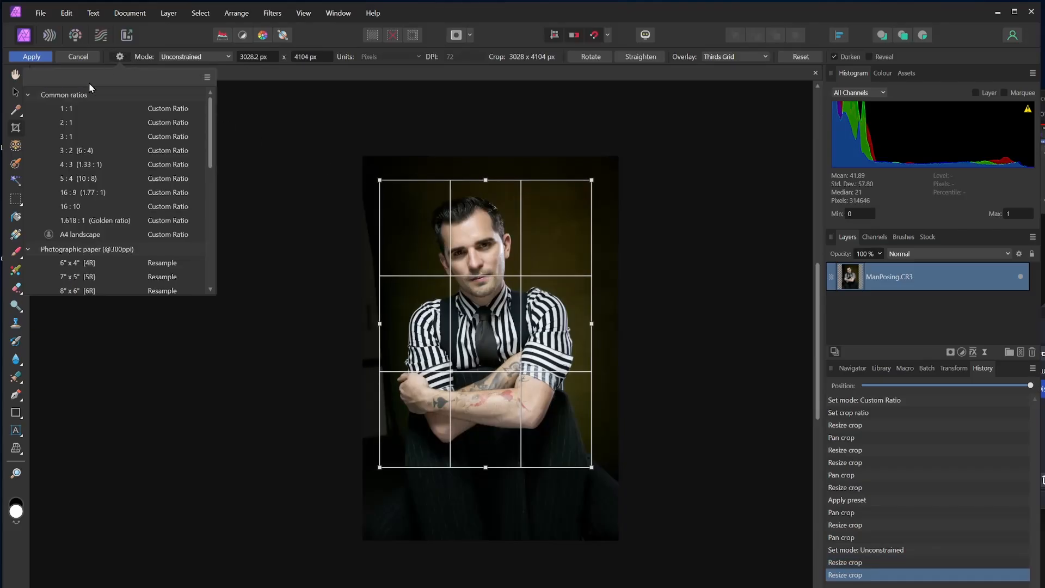
left_click(112, 236)
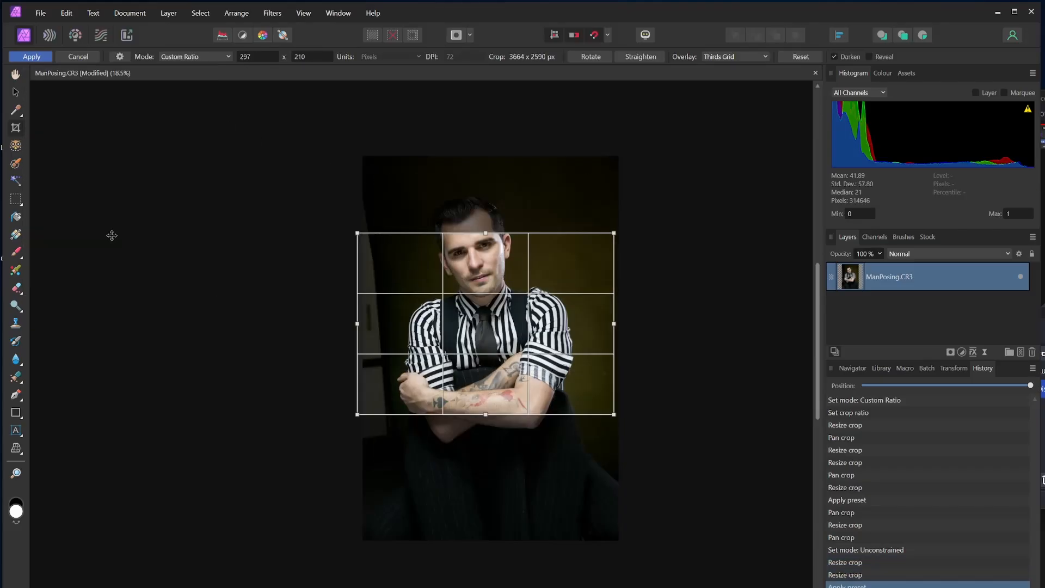
left_click(587, 57)
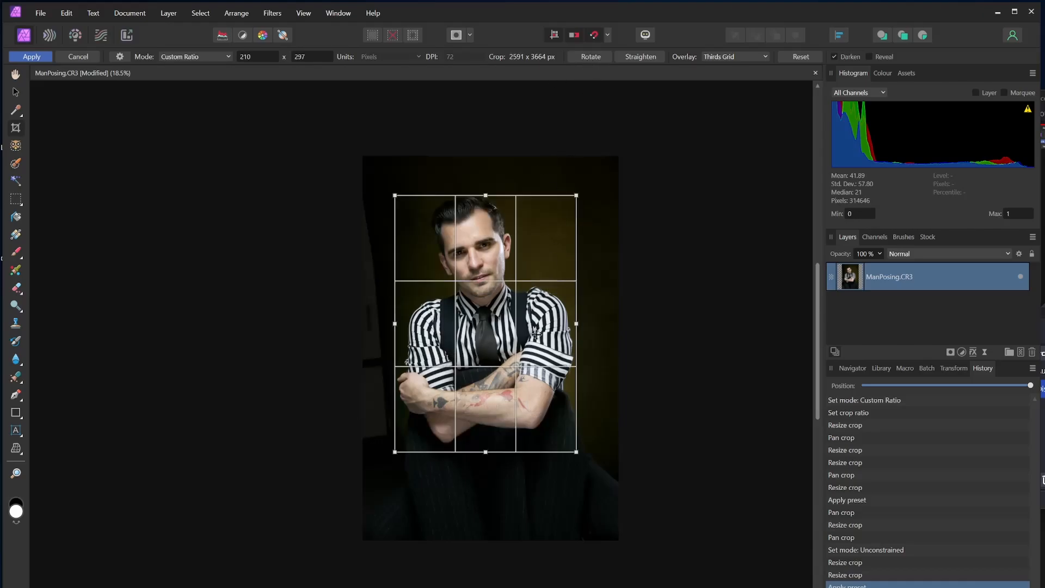
left_click_drag(535, 334, 537, 325)
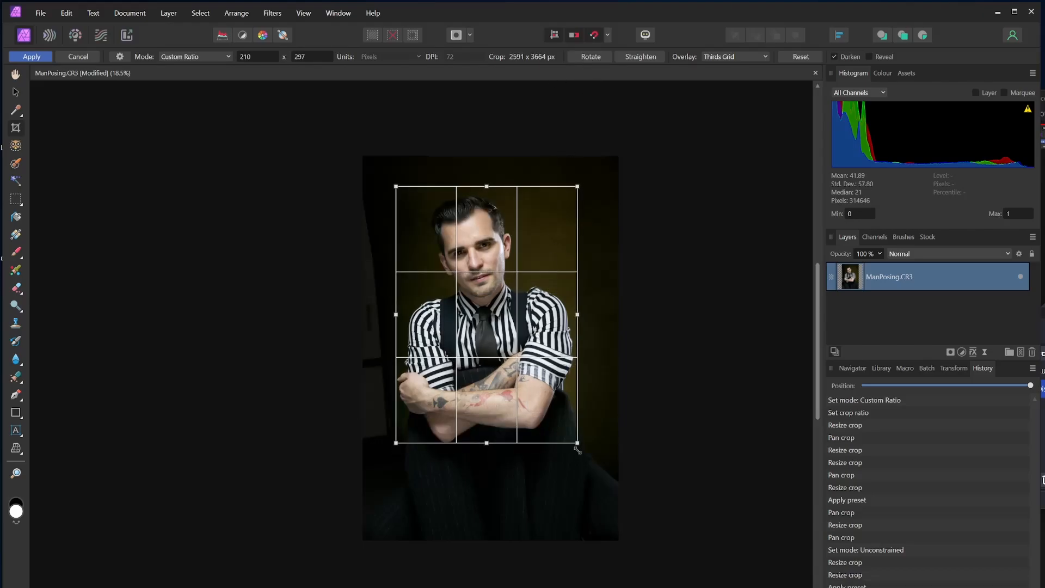
left_click_drag(577, 450, 592, 471)
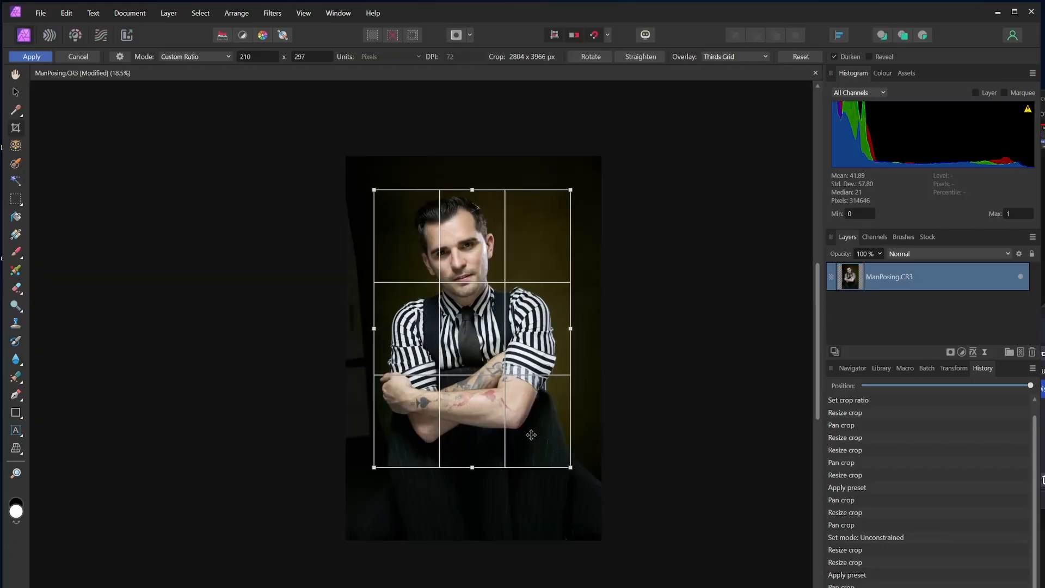
left_click_drag(531, 434, 531, 436)
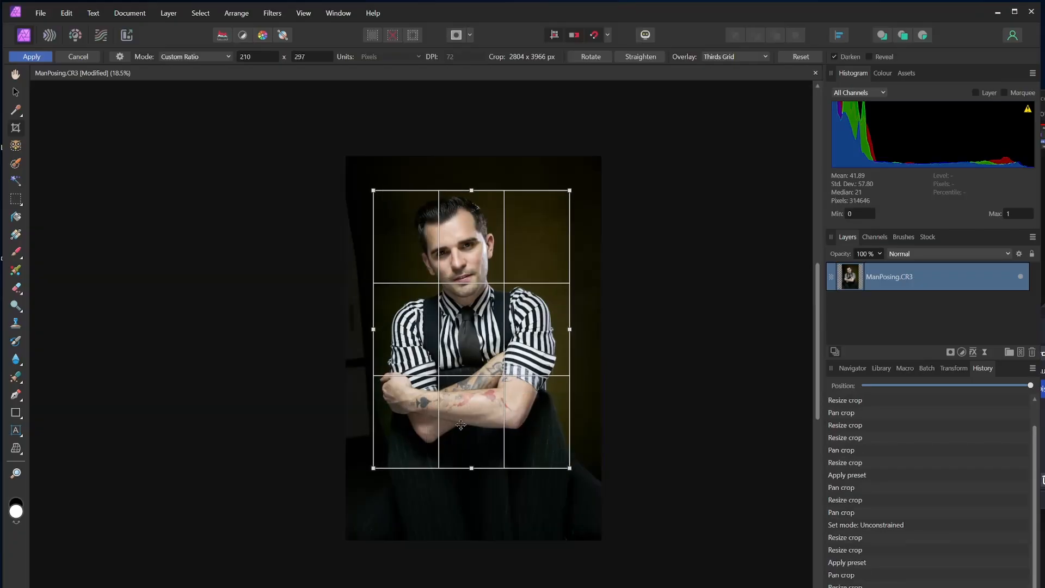
Straighten the image along a line drawn between the man's two elbows.
scroll(461, 424, "up", 1)
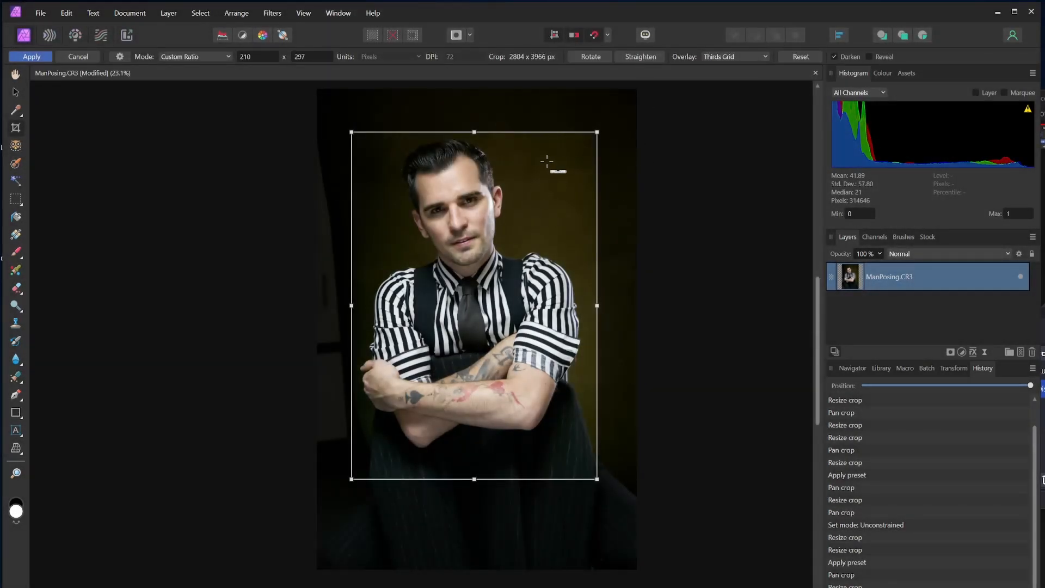
left_click(635, 59)
scroll(447, 441, "up", 1)
scroll(446, 423, "up", 2)
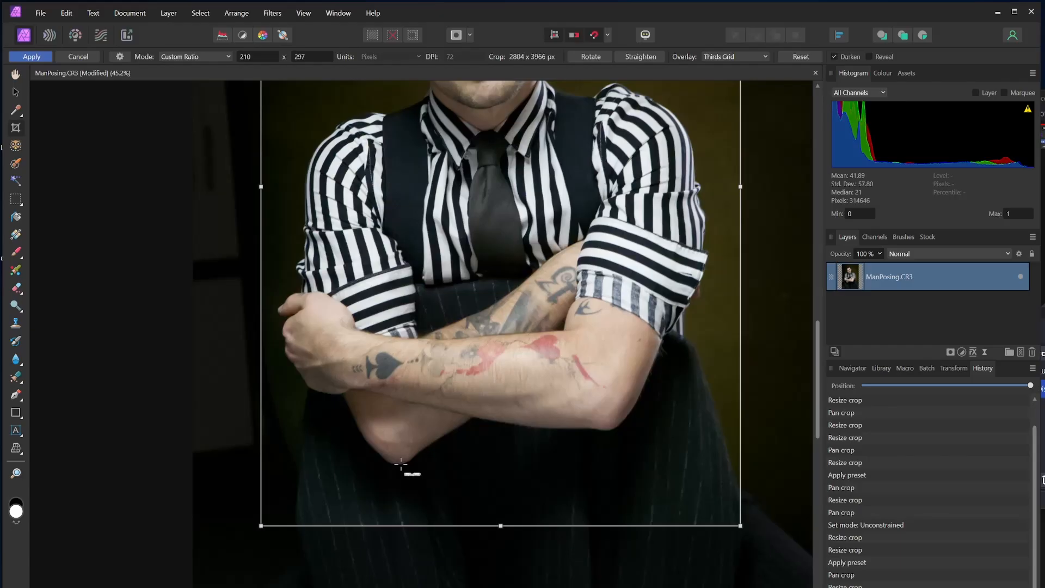
left_click_drag(401, 464, 612, 455)
left_click_drag(617, 438, 612, 430)
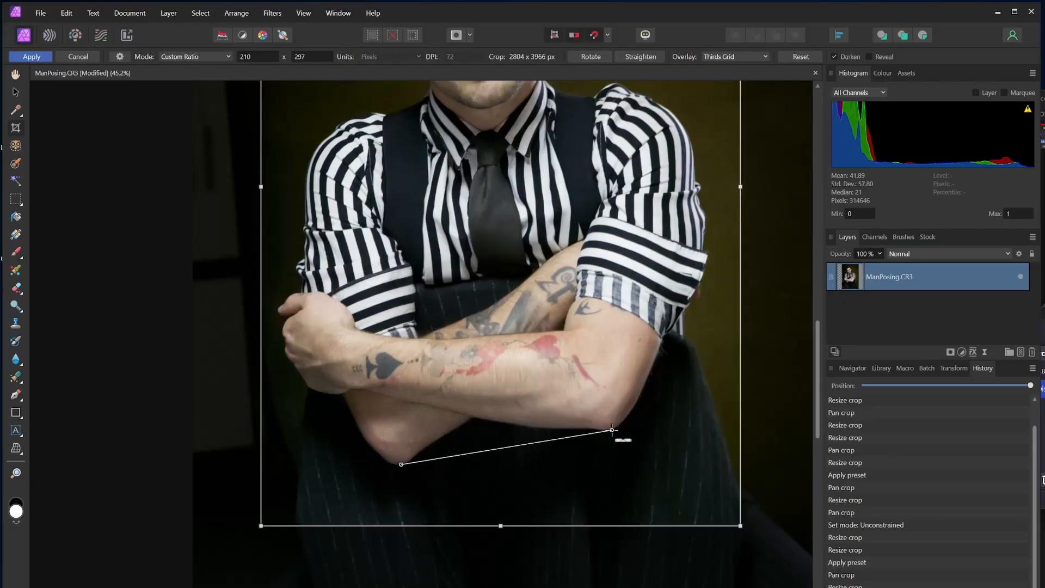
left_click_drag(612, 430, 609, 429)
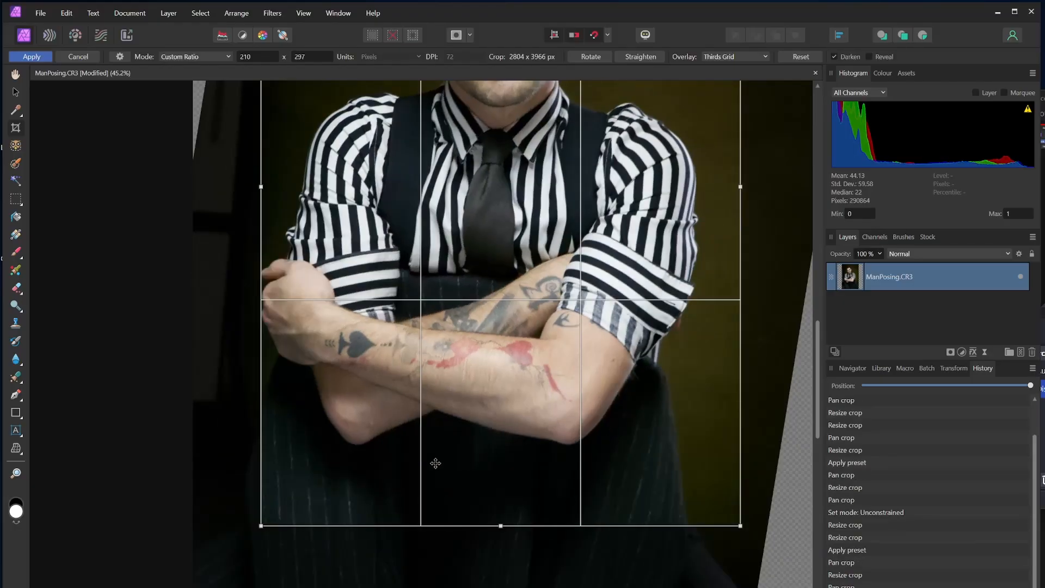
Undo the straightening based on the elbow line.
scroll(366, 457, "down", 2)
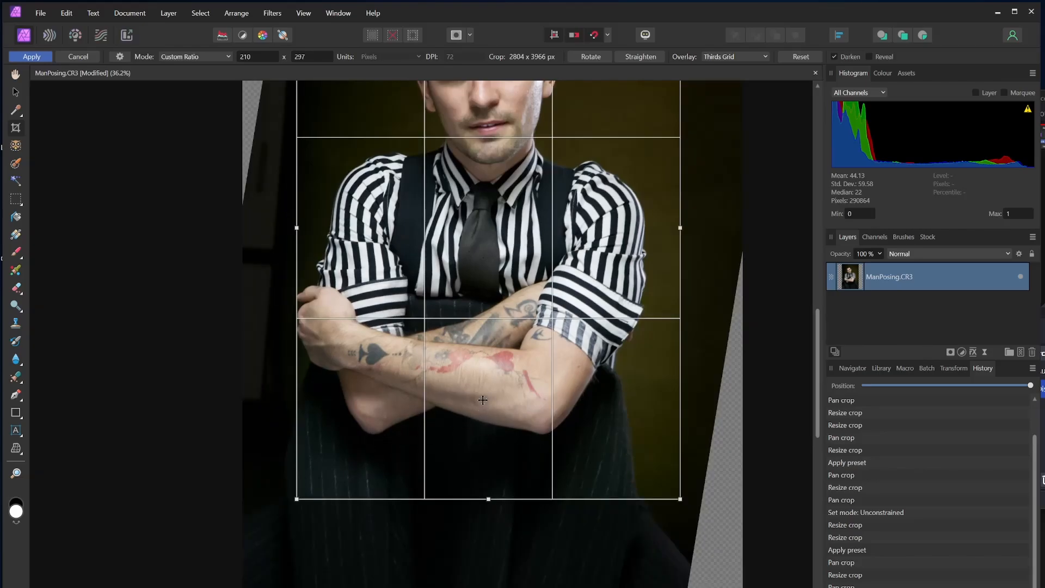
scroll(482, 400, "down", 5)
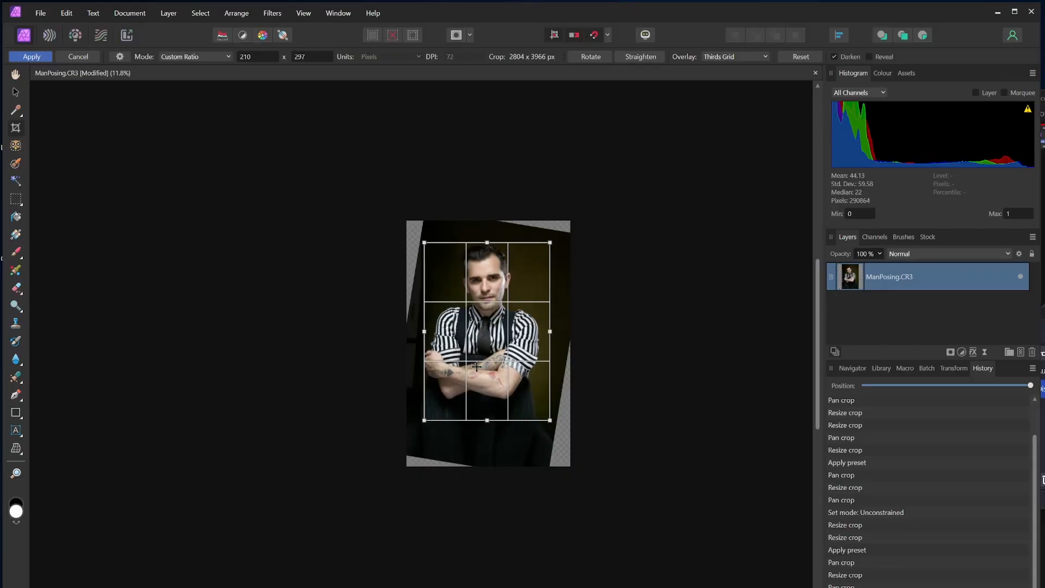
scroll(476, 367, "up", 5)
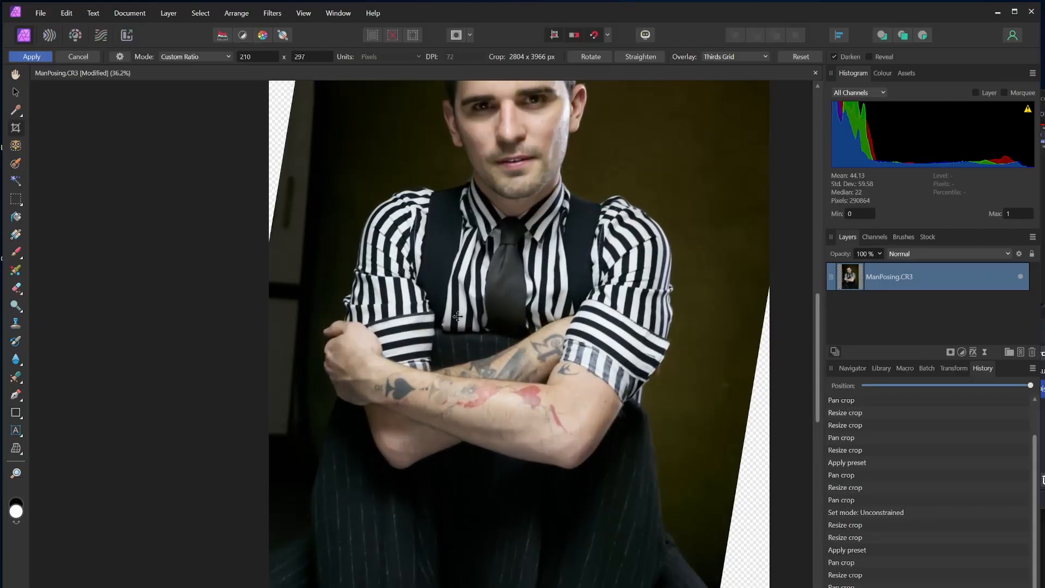
left_click_drag(457, 316, 493, 301)
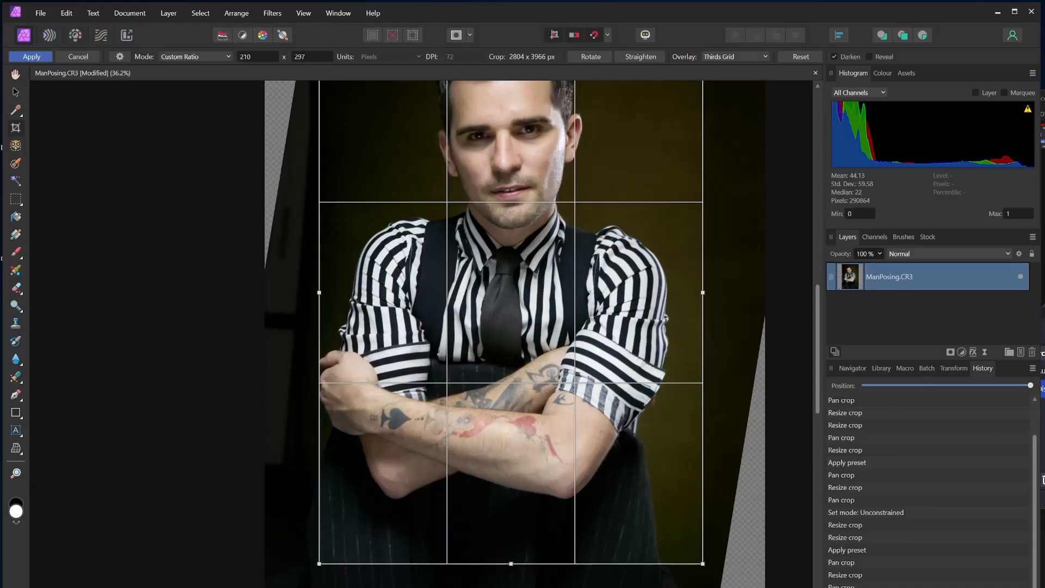
key("ctrl+z")
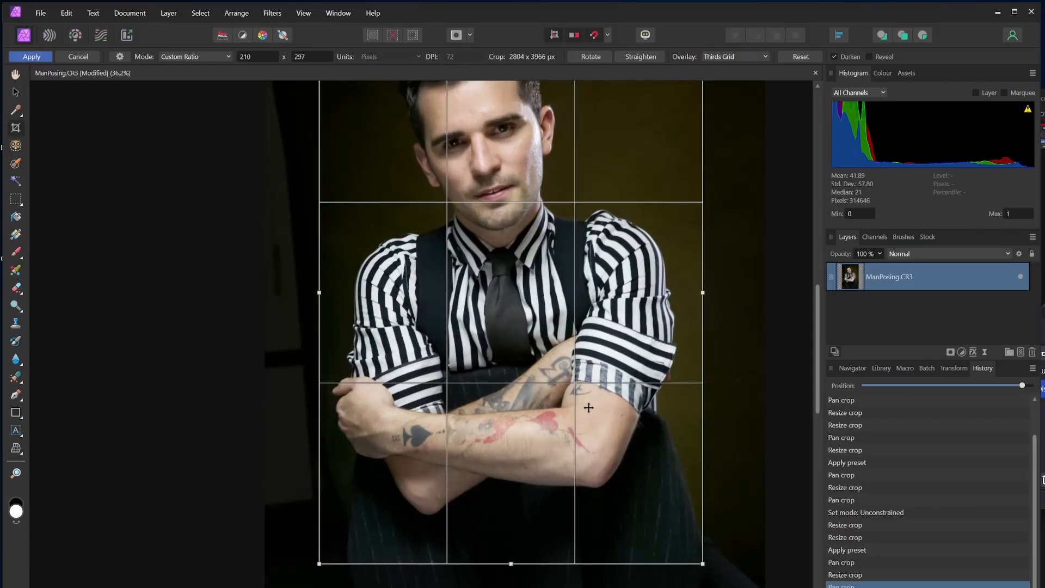
Straighten the image along a line drawn from the man's nose down to his tie.
scroll(537, 364, "up", 1)
scroll(537, 364, "up", 1)
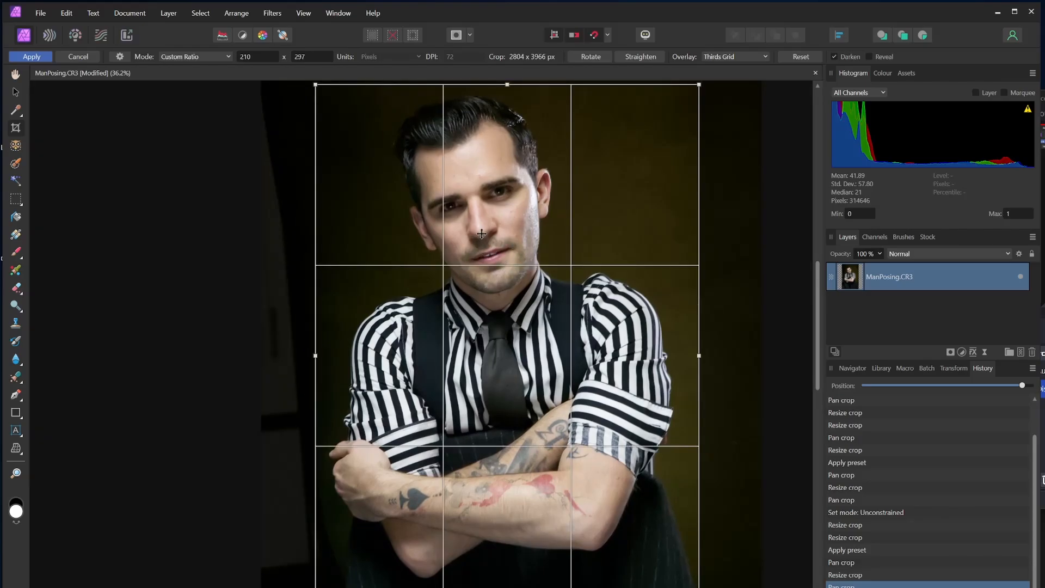
left_click(647, 57)
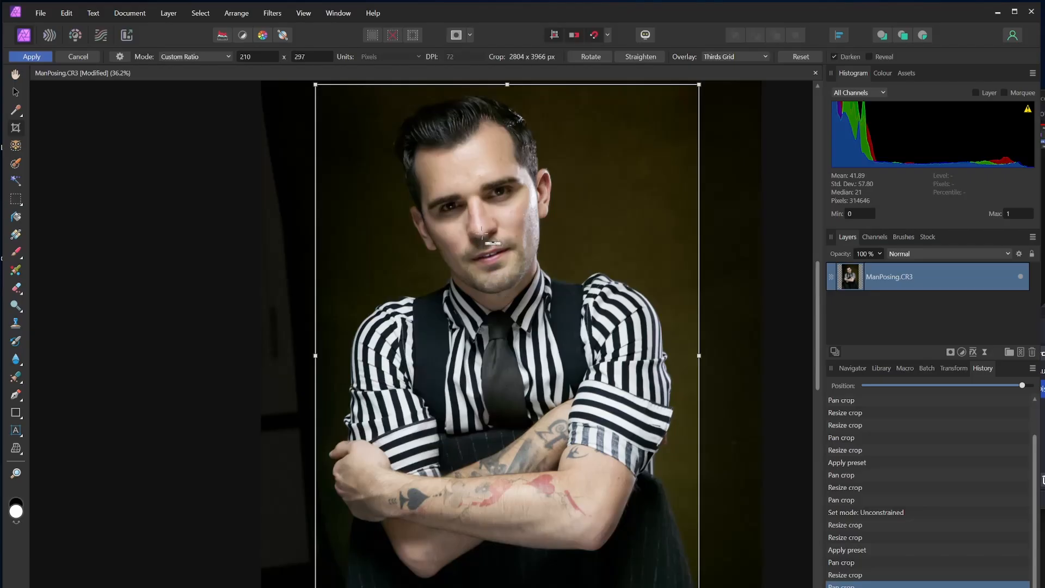
left_click_drag(479, 233, 501, 376)
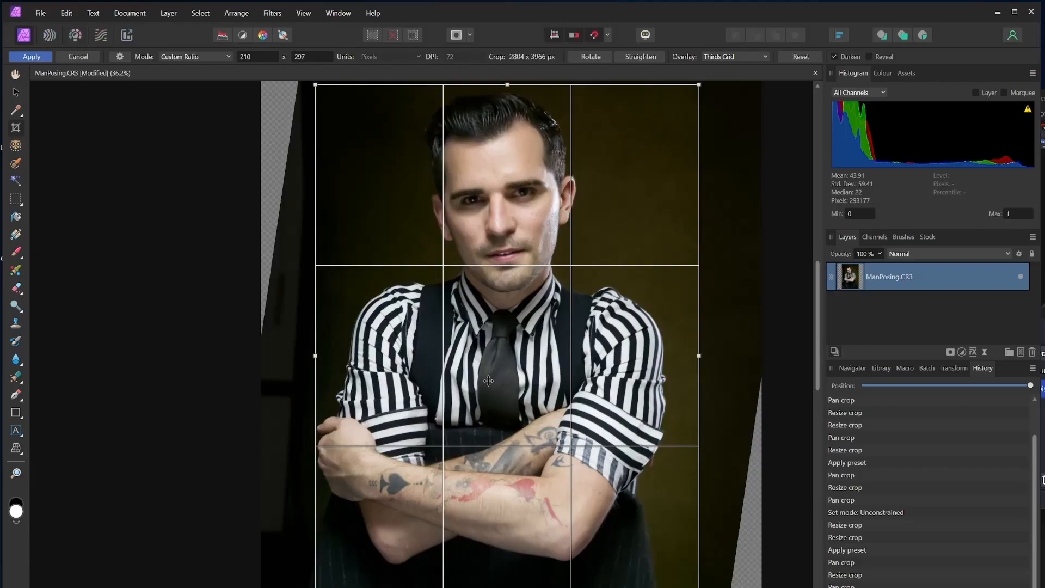
Enlarge the crop around the man to about 2908 x 4114 px and apply it to the straightened photo.
scroll(512, 326, "down", 2)
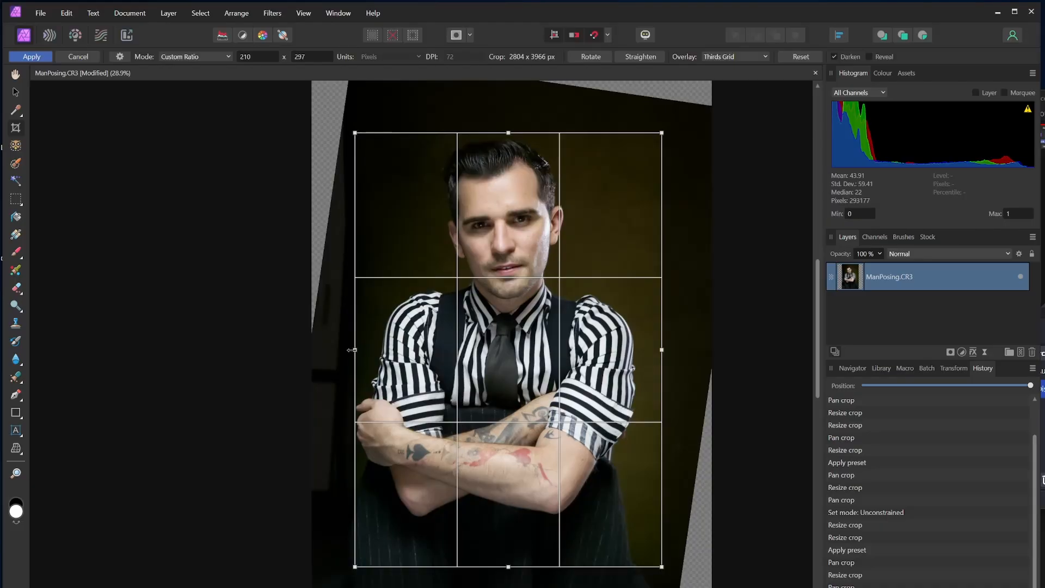
left_click_drag(354, 350, 341, 350)
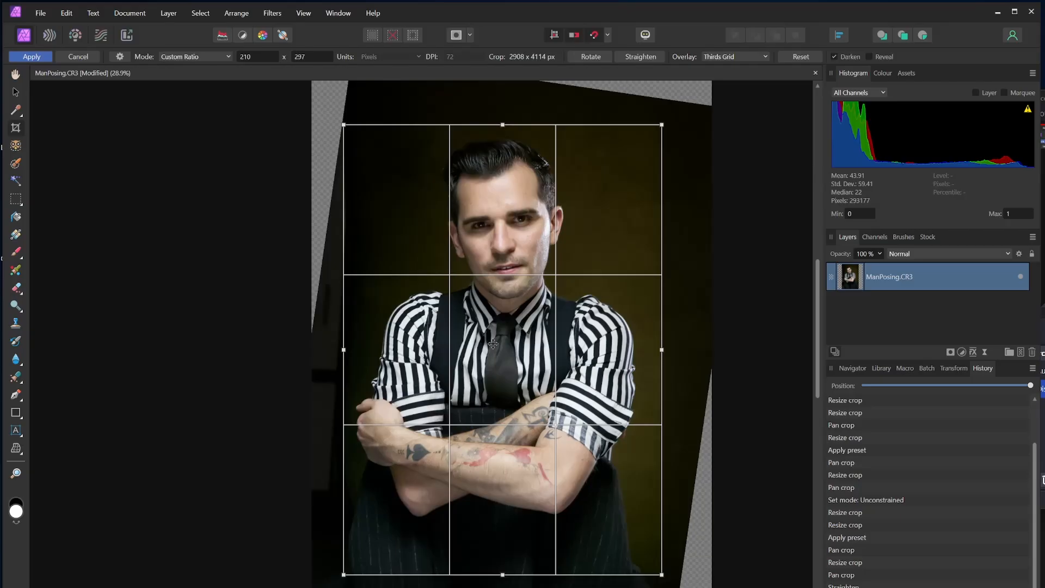
left_click(37, 58)
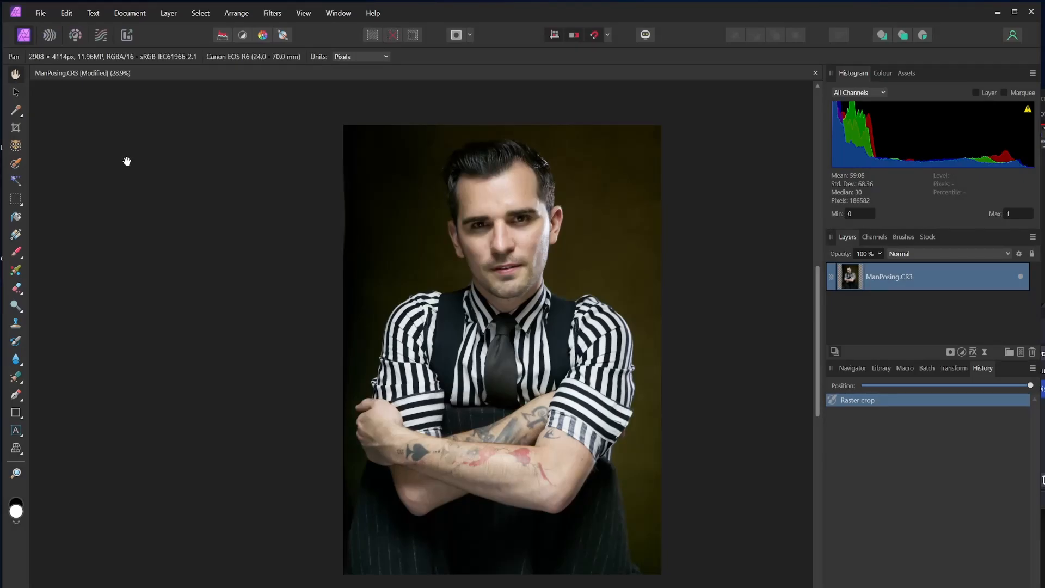
scroll(242, 196, "right", 3)
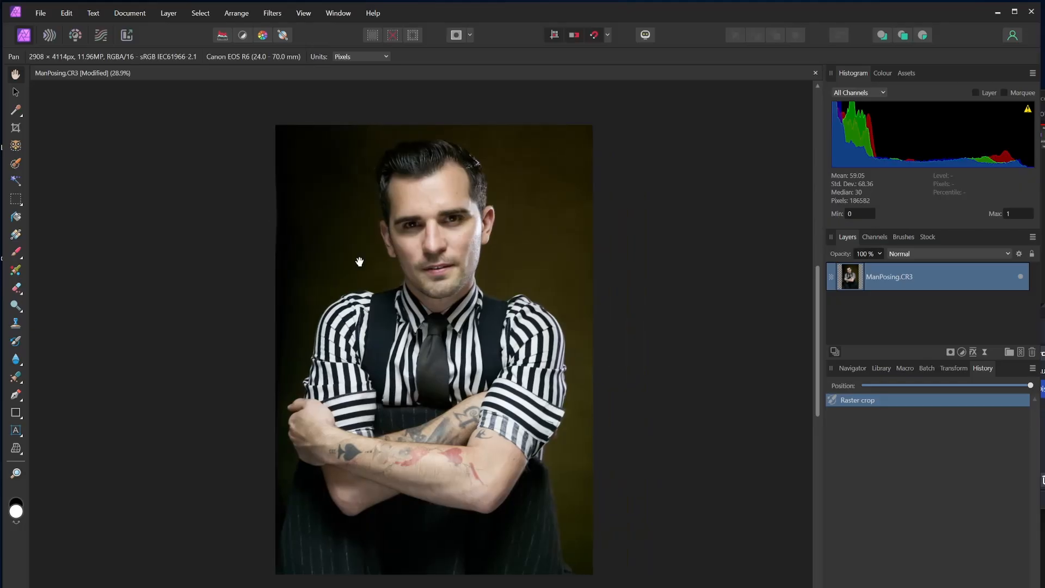
left_click_drag(666, 365, 679, 366)
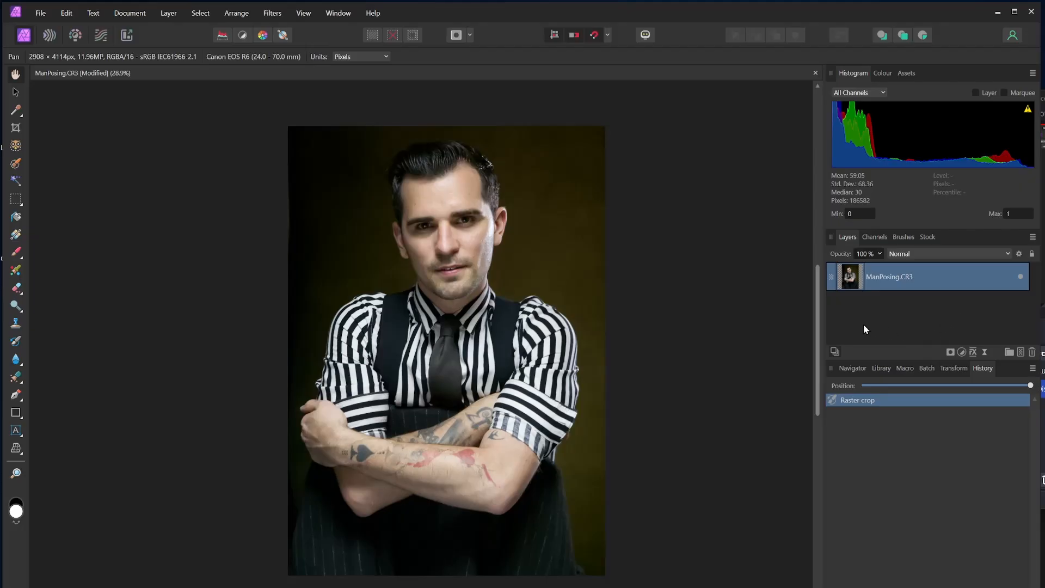
Add a Levels adjustment above the ManPosing.CR3 layer and place its settings beside the portrait.
key("ctrl")
key("ctrl")
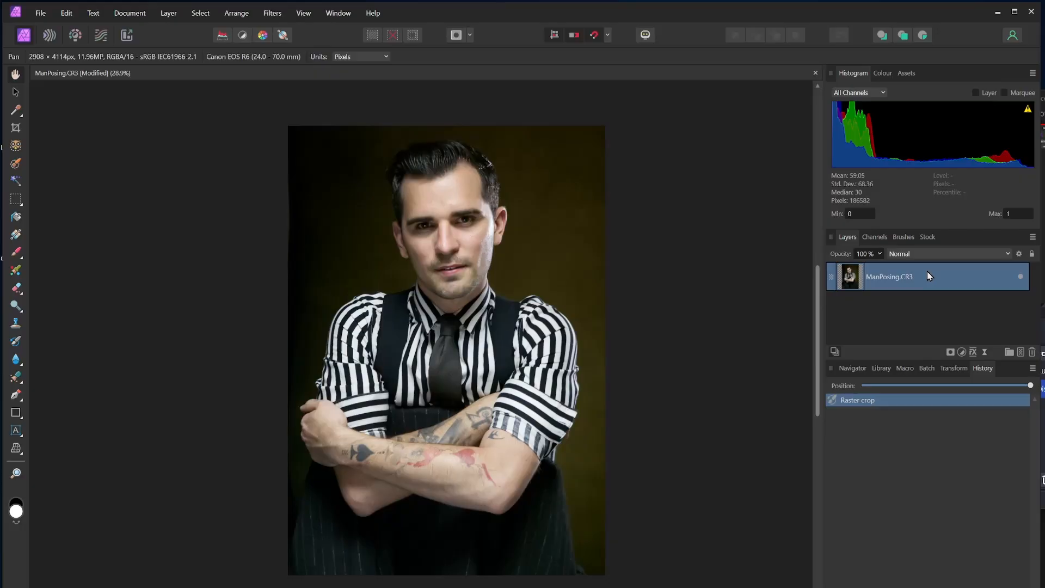
left_click(961, 352)
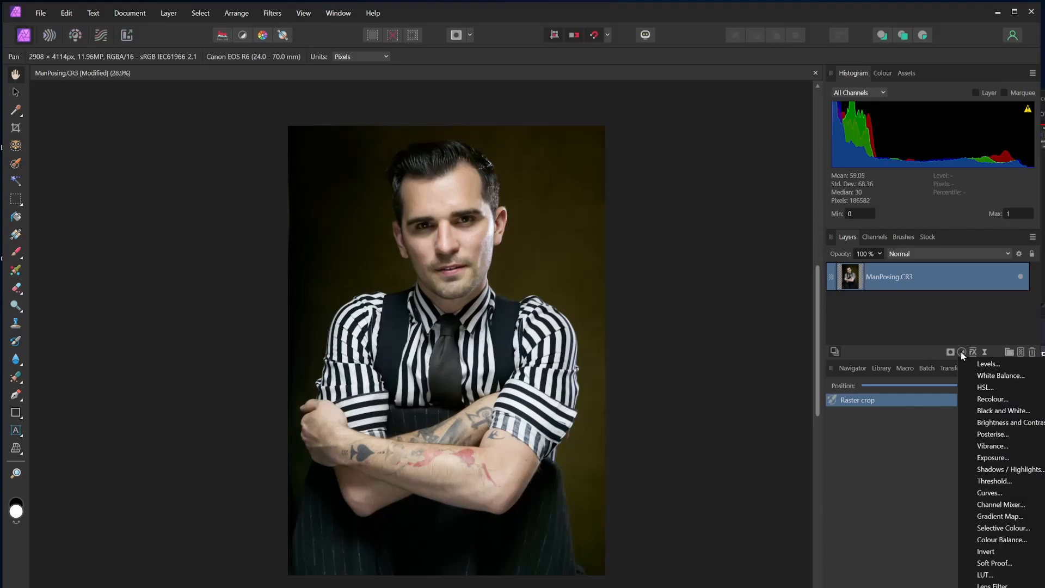
left_click(994, 367)
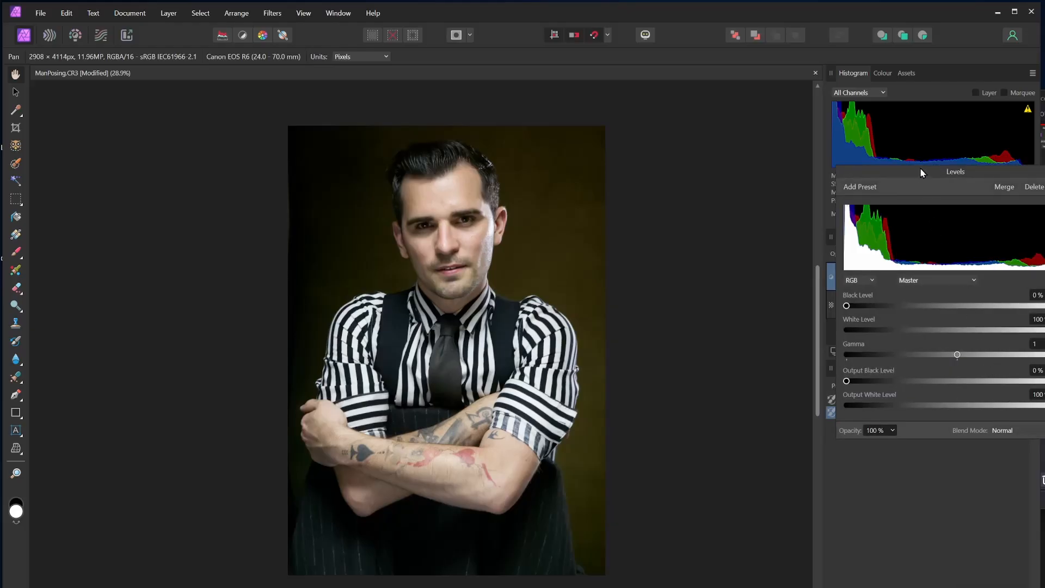
left_click_drag(920, 173, 680, 294)
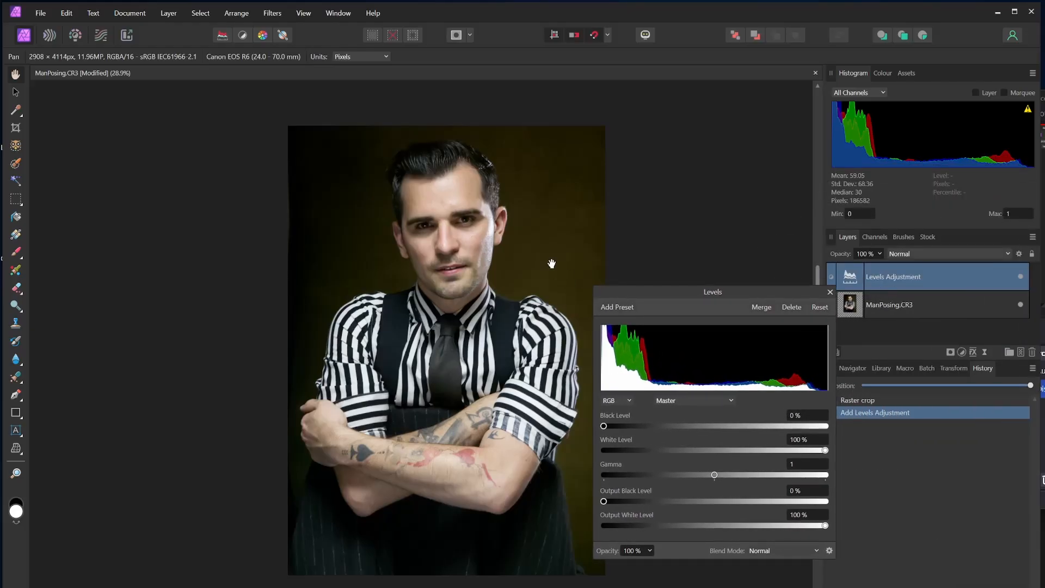
left_click_drag(552, 263, 515, 259)
left_click_drag(629, 298, 601, 287)
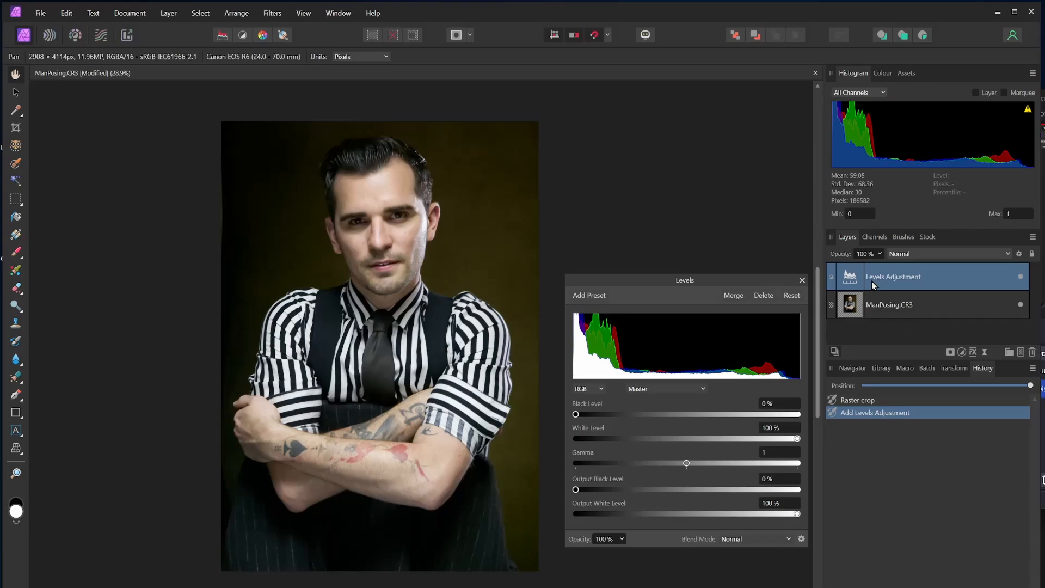
left_click_drag(683, 280, 671, 226)
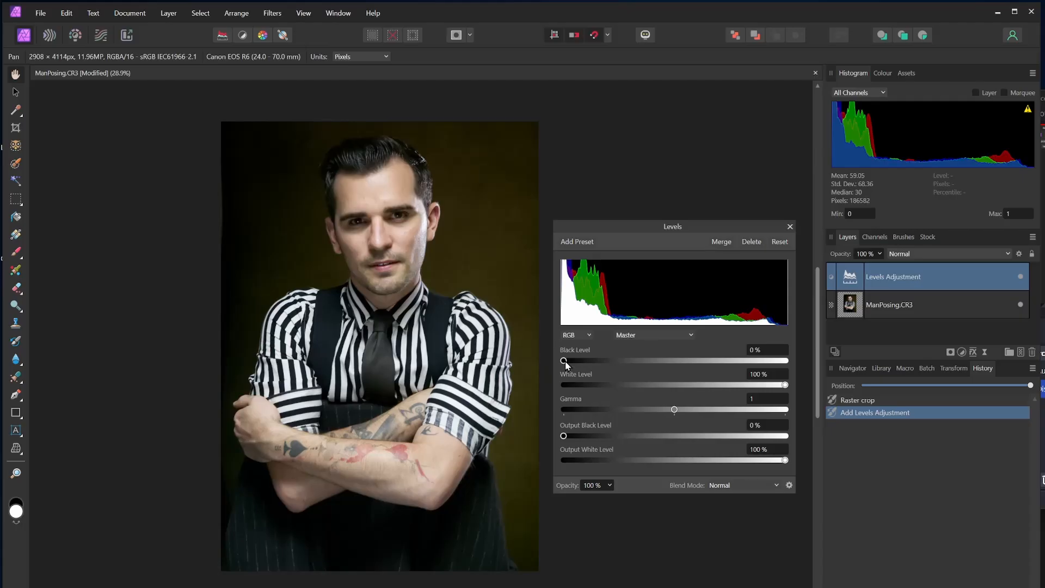
Set the Levels adjustment's black level to 8% and white level to 96%, and close its settings.
left_click_drag(565, 363, 582, 378)
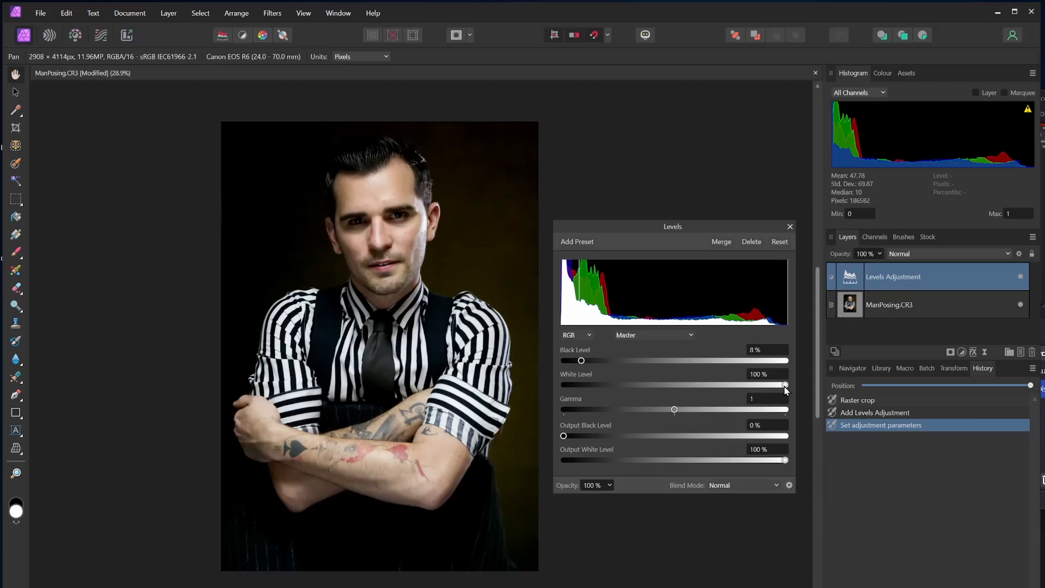
mouse_move(785, 385)
left_mouse_down()
mouse_move(671, 389)
mouse_move(789, 391)
left_mouse_up()
mouse_move(786, 388)
left_mouse_down()
mouse_move(761, 390)
mouse_move(794, 394)
left_mouse_up()
left_click_drag(784, 388, 758, 391)
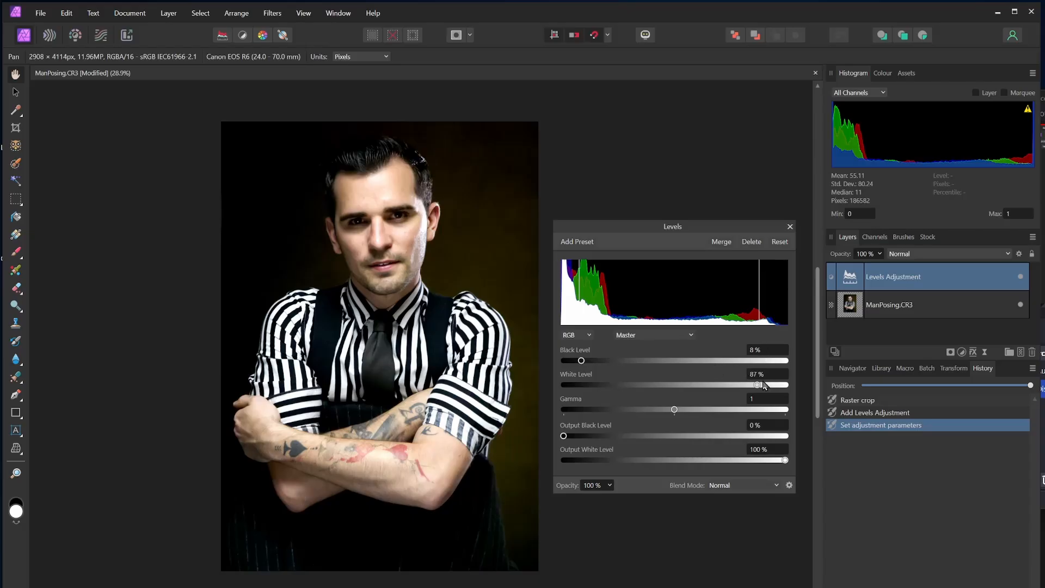
left_click_drag(757, 385, 788, 384)
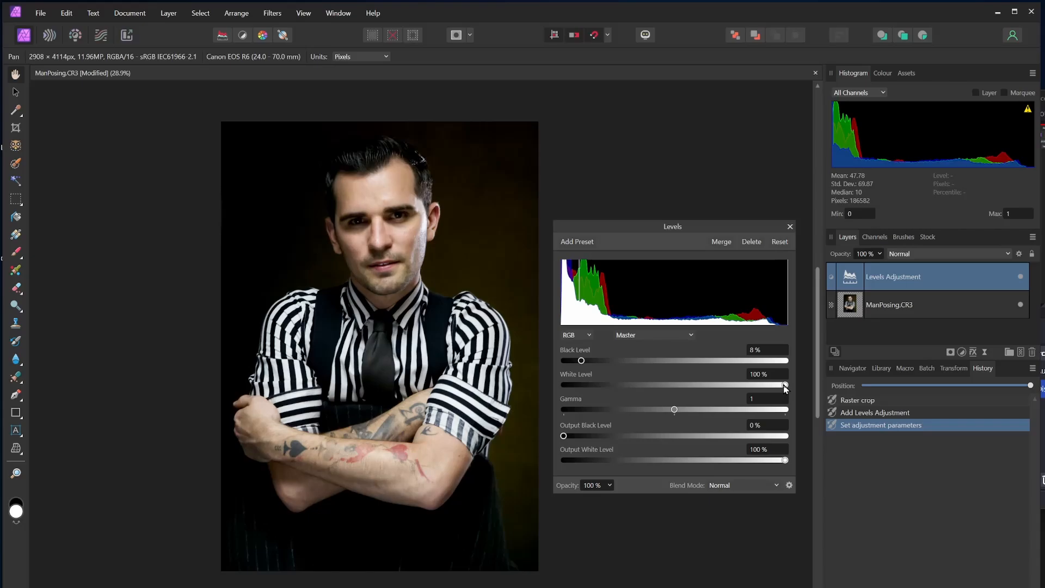
left_click_drag(785, 388, 778, 391)
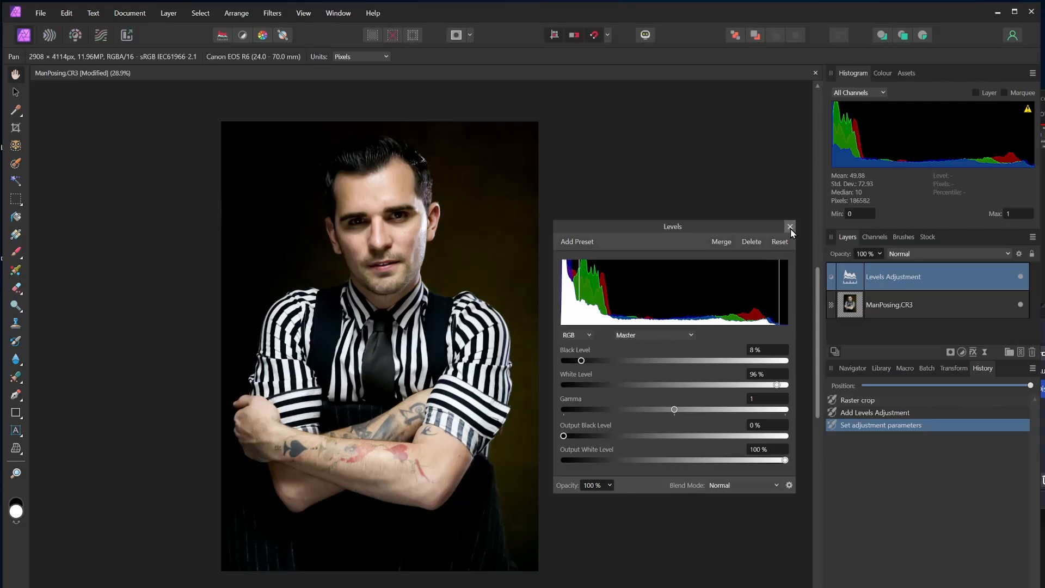
left_click_drag(718, 229, 715, 211)
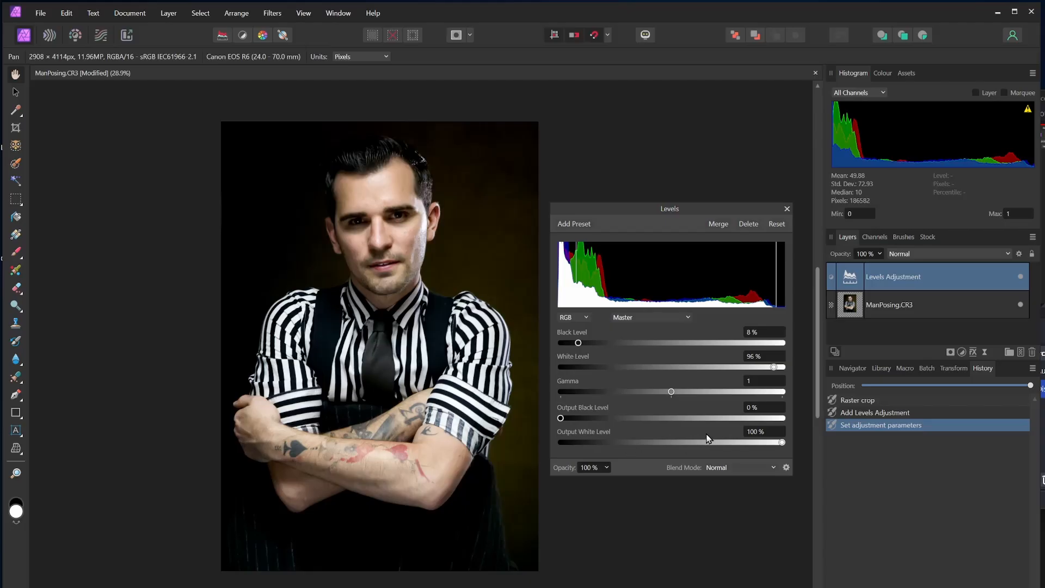
left_click(787, 209)
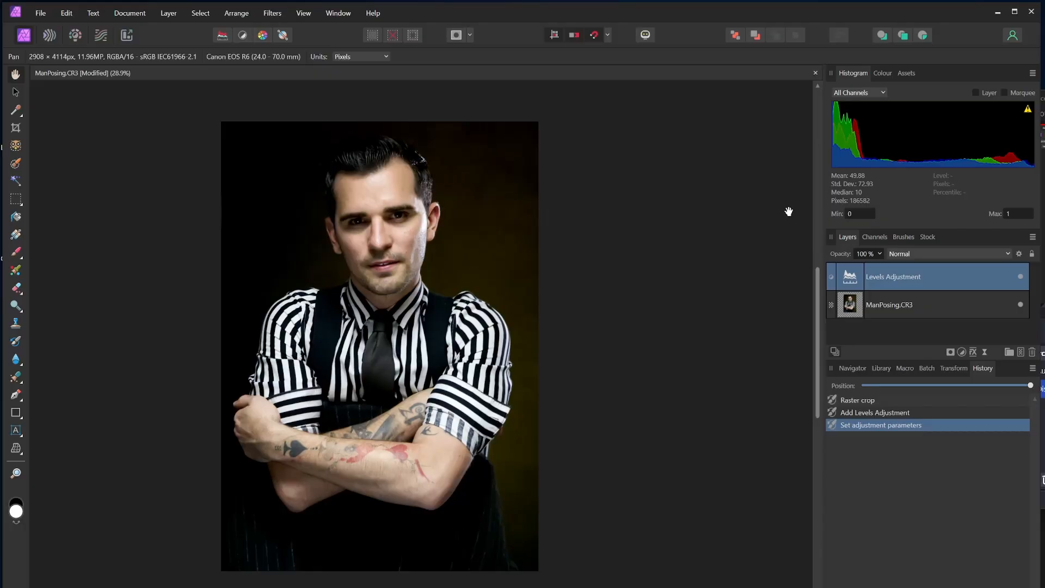
Reopen the Levels adjustment's settings, set the black level to 2%, and close them.
double_click(850, 277)
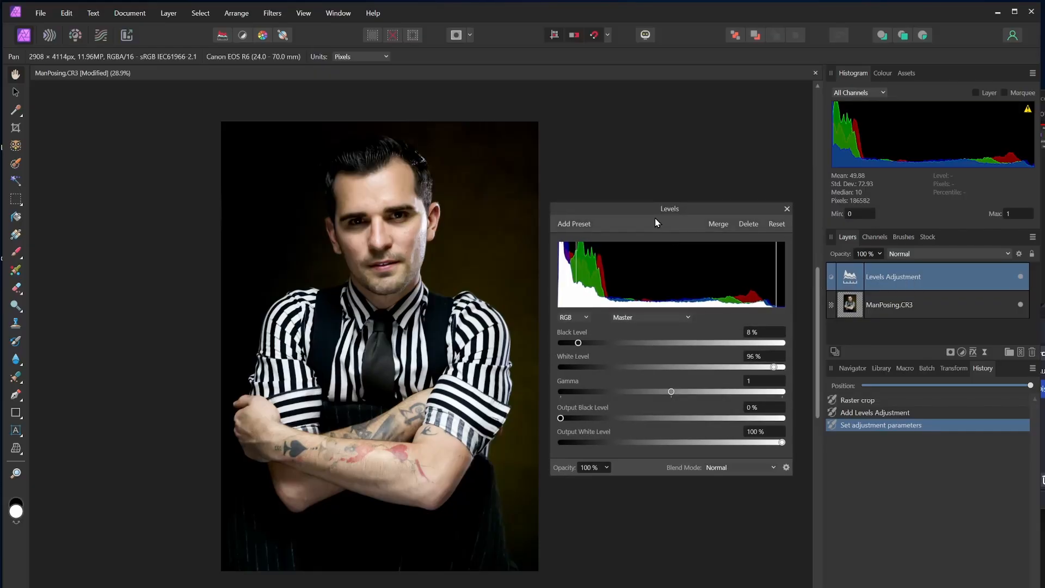
left_click_drag(649, 214, 648, 204)
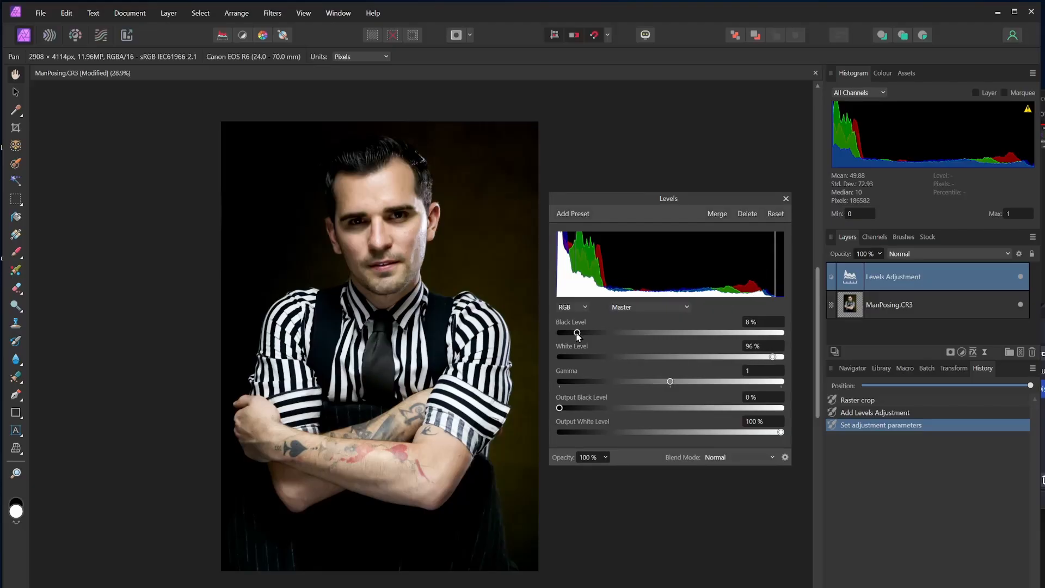
mouse_move(578, 337)
left_mouse_down()
mouse_move(590, 334)
mouse_move(576, 334)
left_mouse_up()
left_click_drag(575, 332, 576, 332)
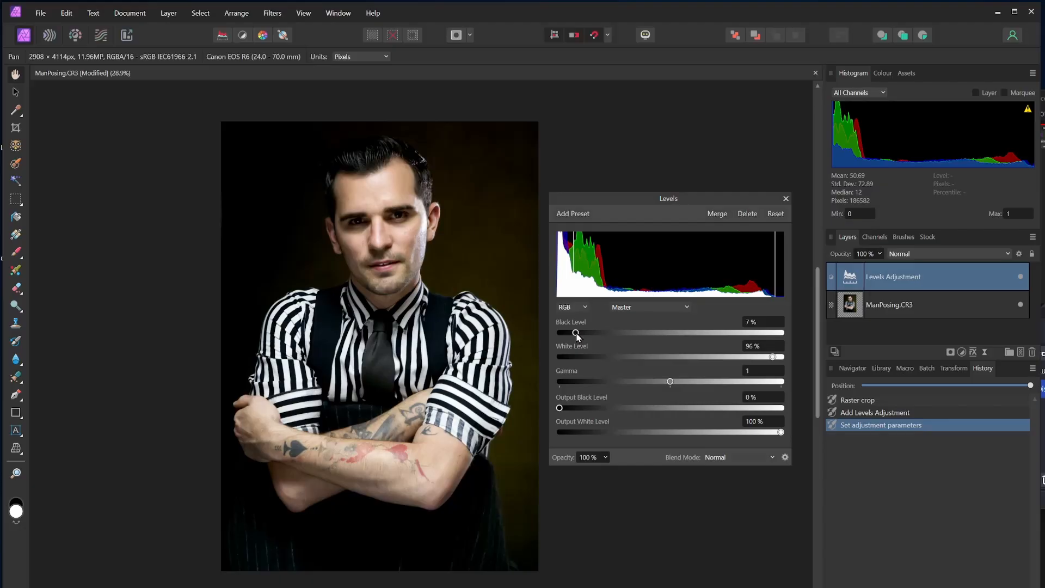
mouse_move(577, 336)
left_mouse_down()
mouse_move(593, 335)
mouse_move(565, 336)
left_mouse_up()
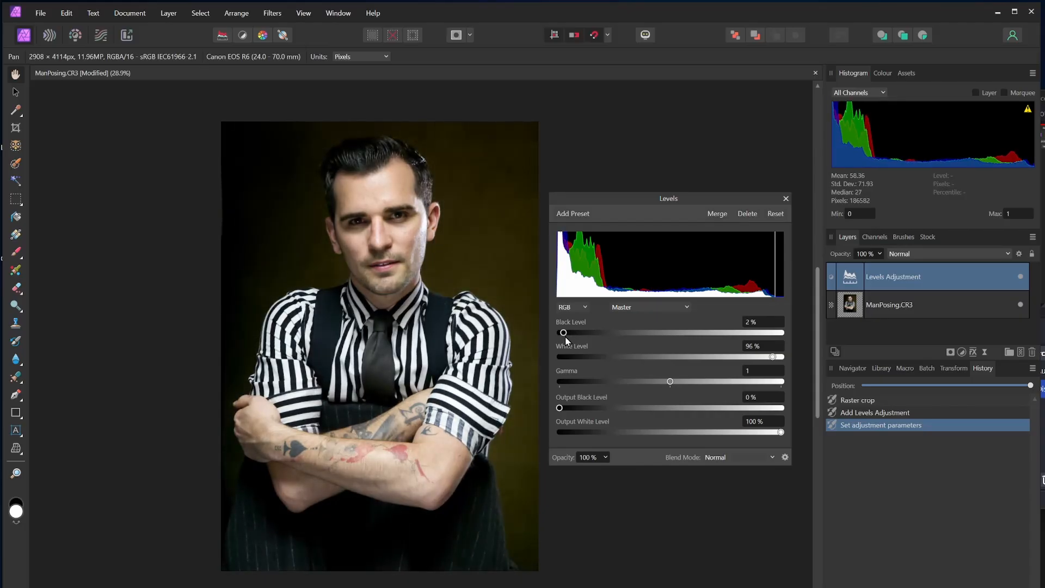
left_click(785, 199)
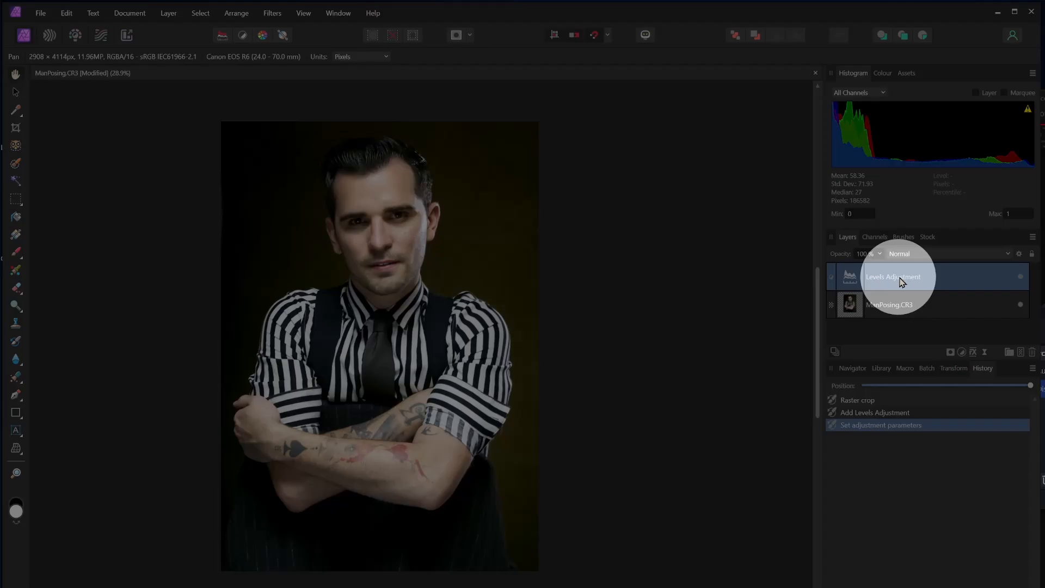
Rename the Levels adjustment layer as "Darken background".
double_click(900, 280)
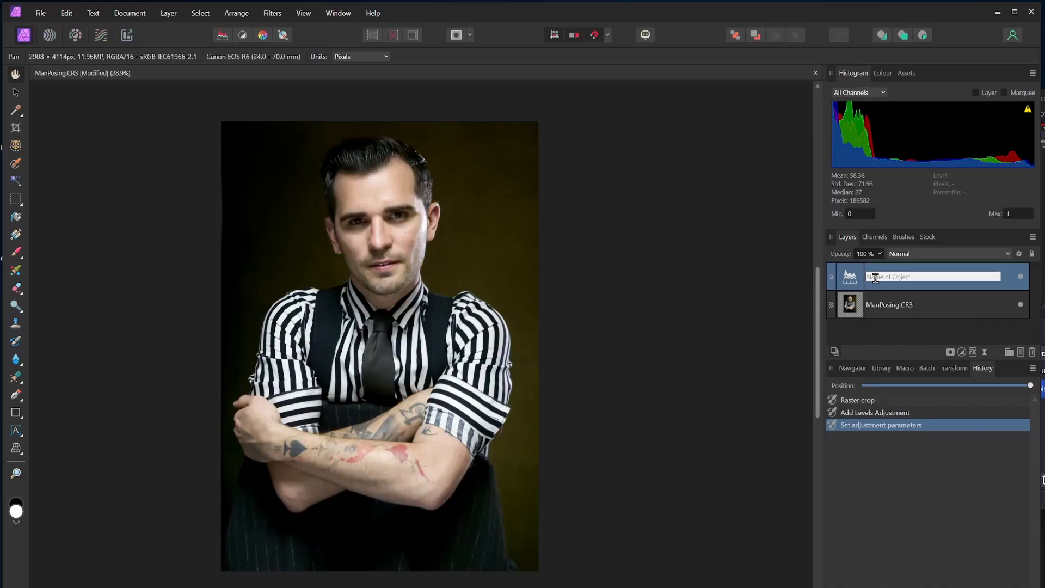
type("Darken background")
key("Return")
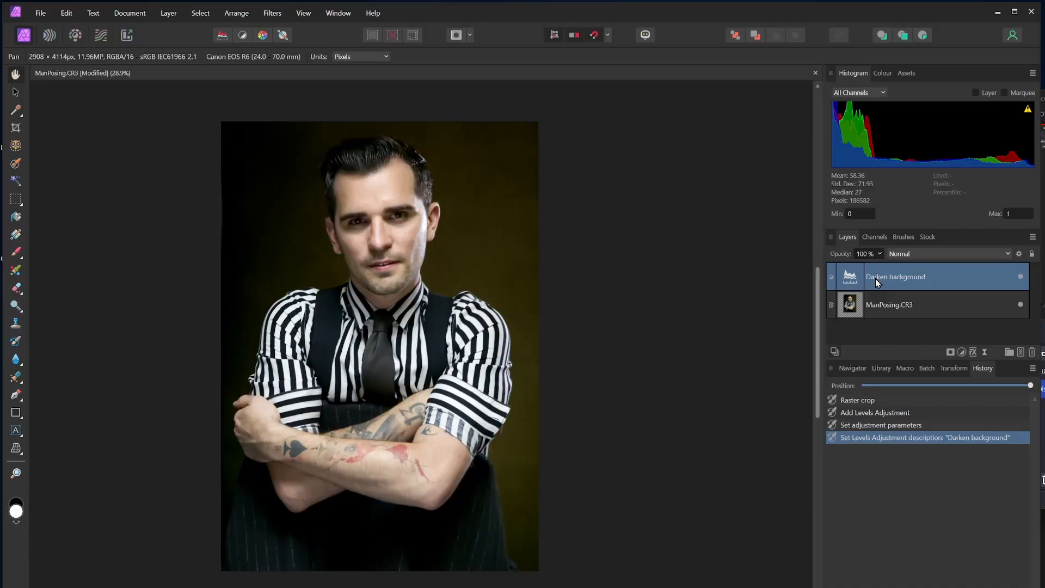
Add a Brightness / Contrast adjustment above the Darken background layer, with its settings clear of the portrait.
left_click(962, 352)
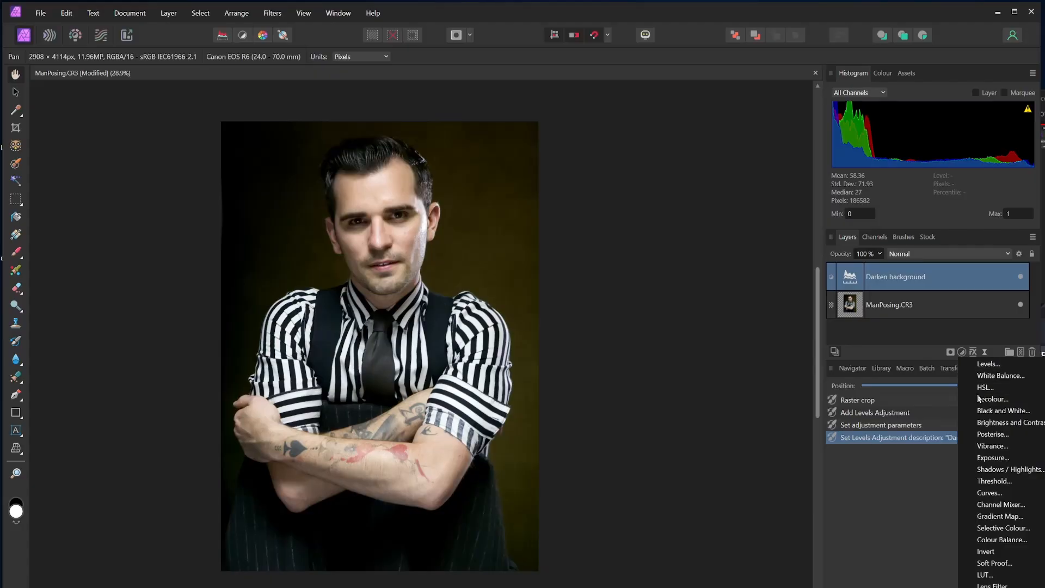
left_click(1004, 422)
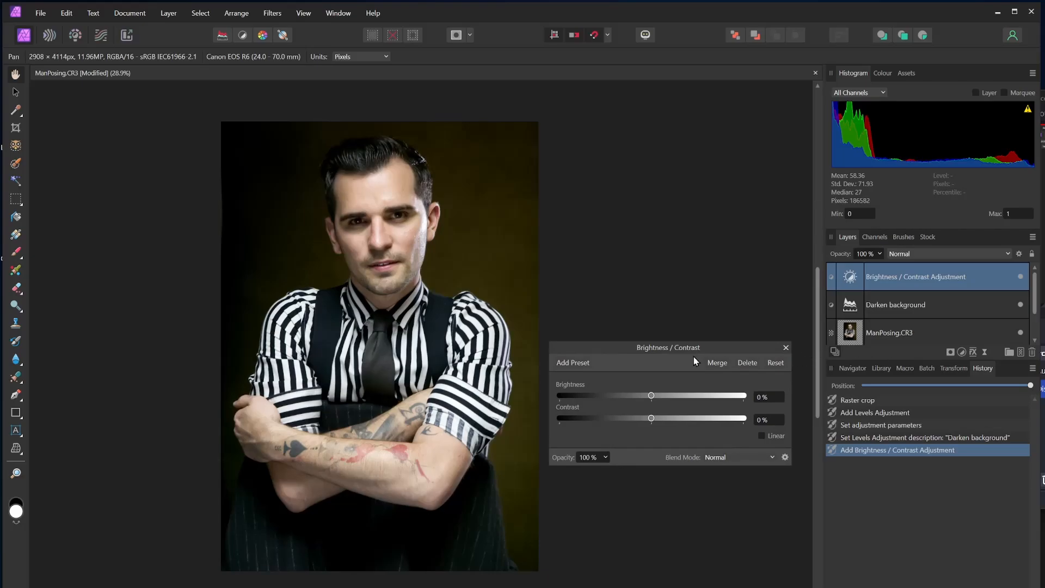
left_click_drag(691, 347, 699, 254)
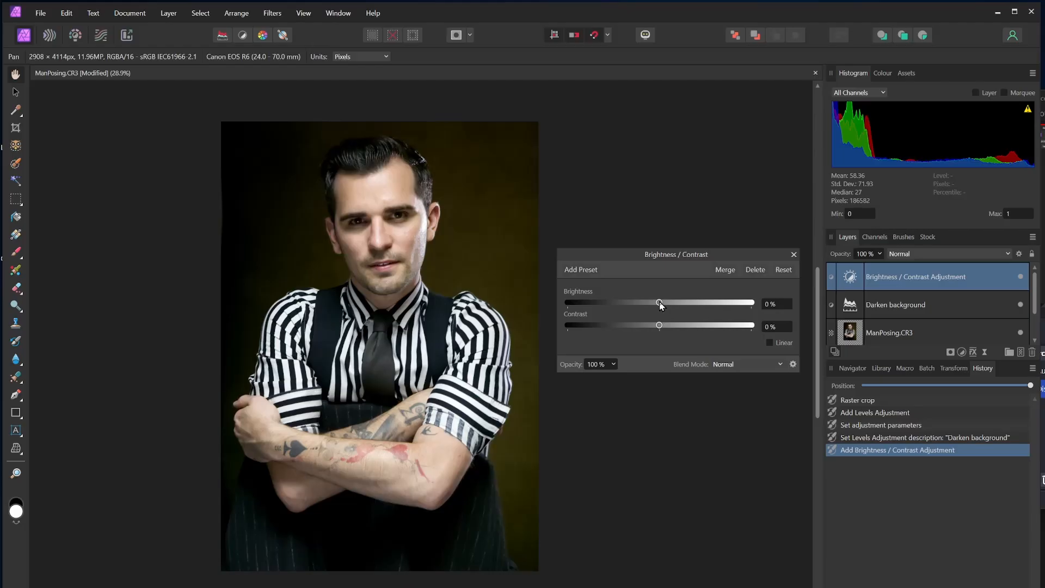
Try a brightness of 83% and of 61%, resetting the value to its default each time.
left_click_drag(660, 304, 735, 304)
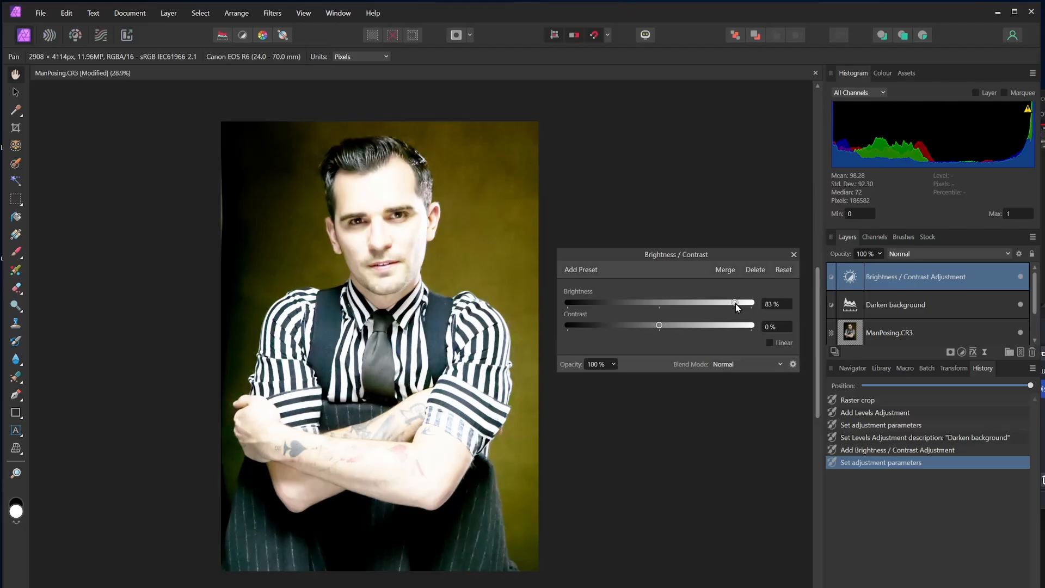
double_click(735, 303)
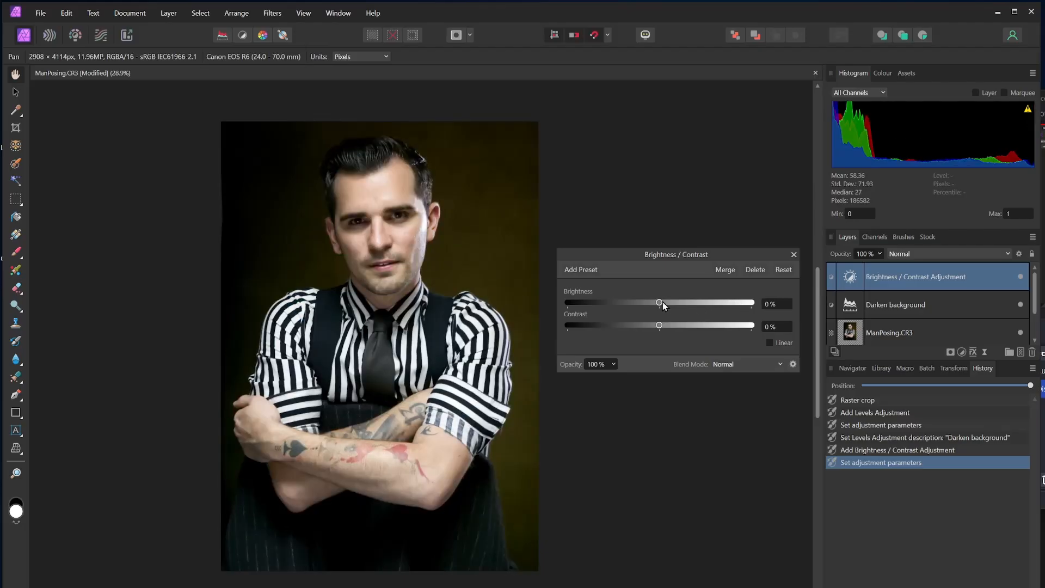
left_click_drag(661, 306, 718, 306)
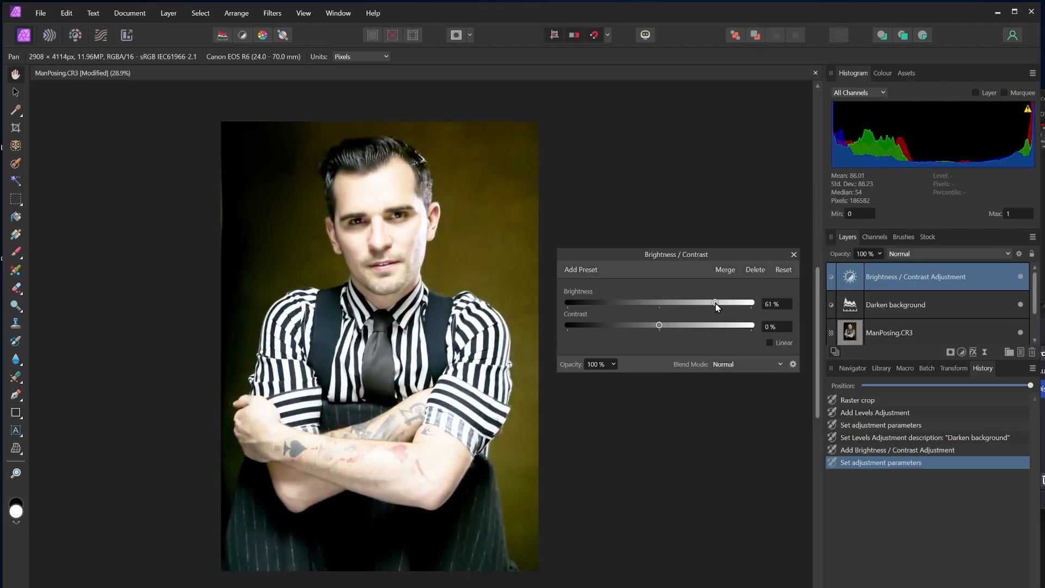
double_click(716, 304)
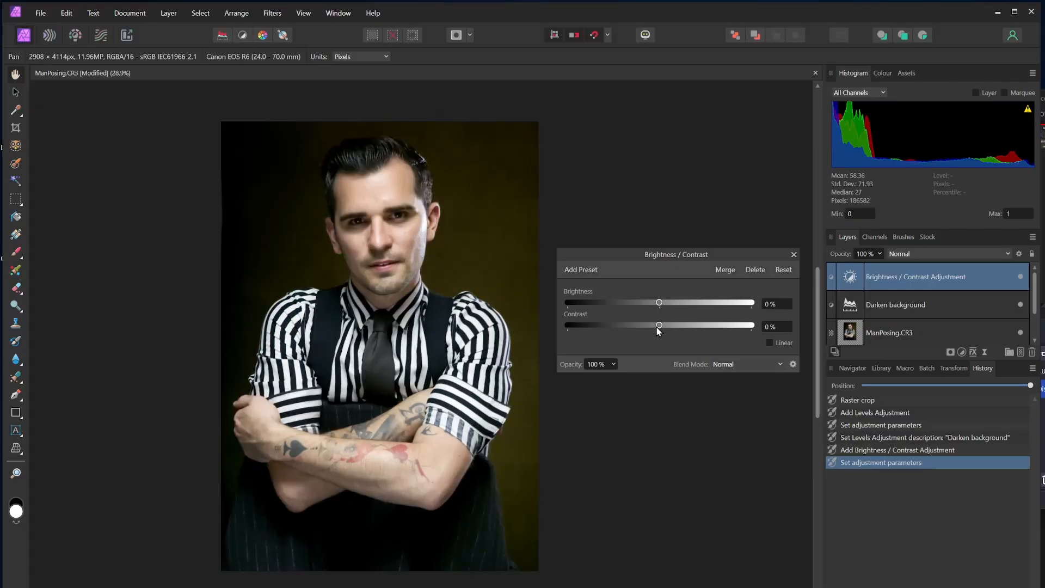
mouse_move(659, 326)
left_mouse_down()
mouse_move(602, 328)
mouse_move(740, 335)
mouse_move(661, 331)
left_mouse_up()
Darken the portrait by setting brightness to -76% and contrast to 21%, and close the adjustment's settings.
left_click_drag(659, 304, 592, 317)
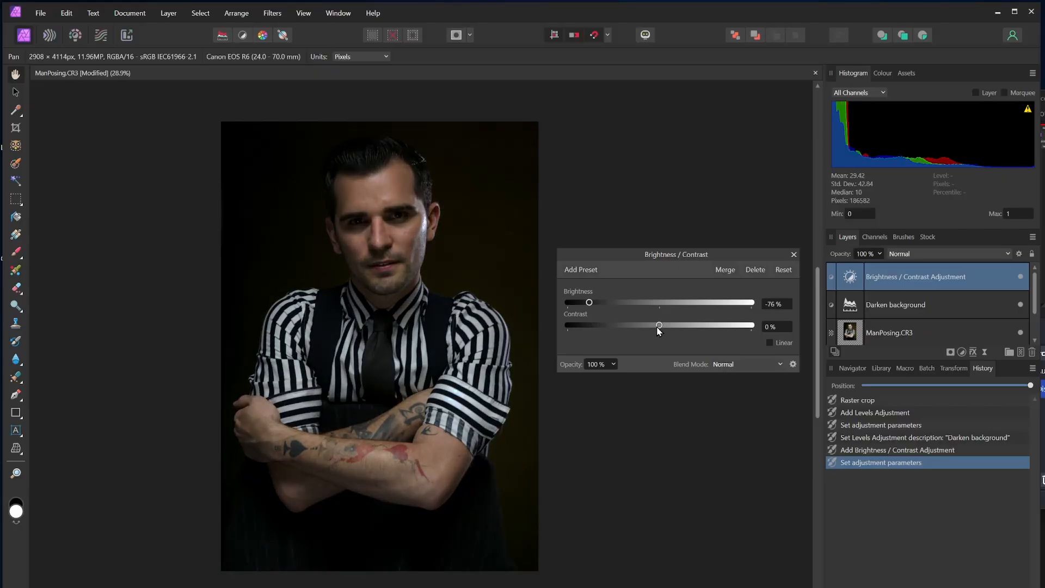
left_click_drag(659, 328, 678, 329)
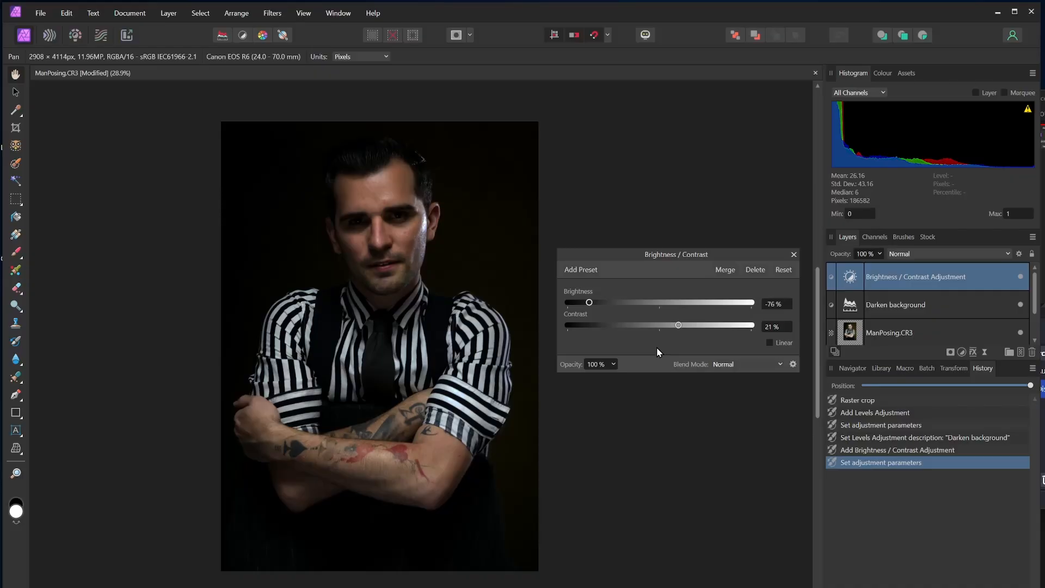
left_click(794, 254)
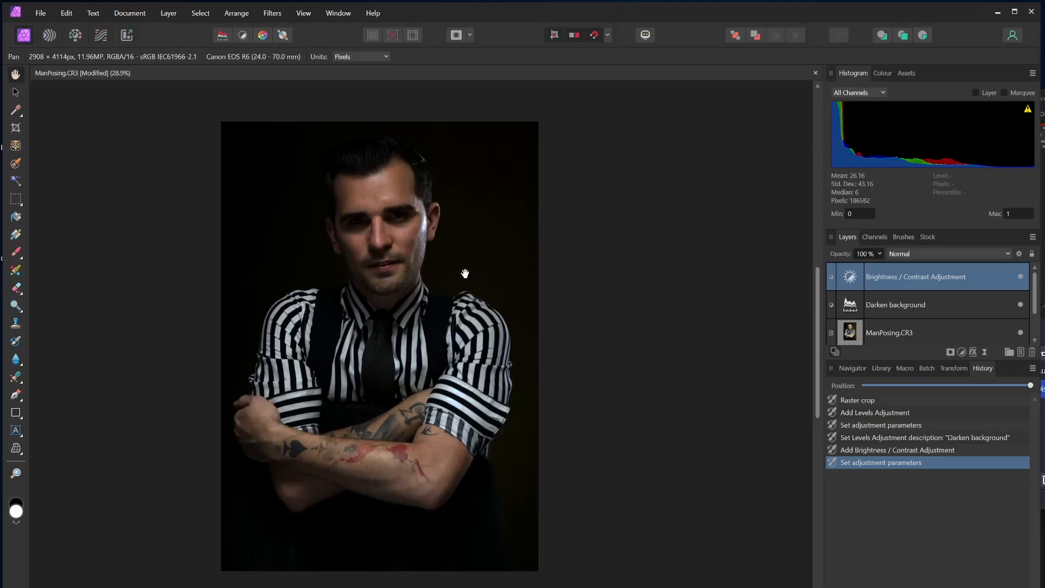
left_click_drag(466, 275, 563, 269)
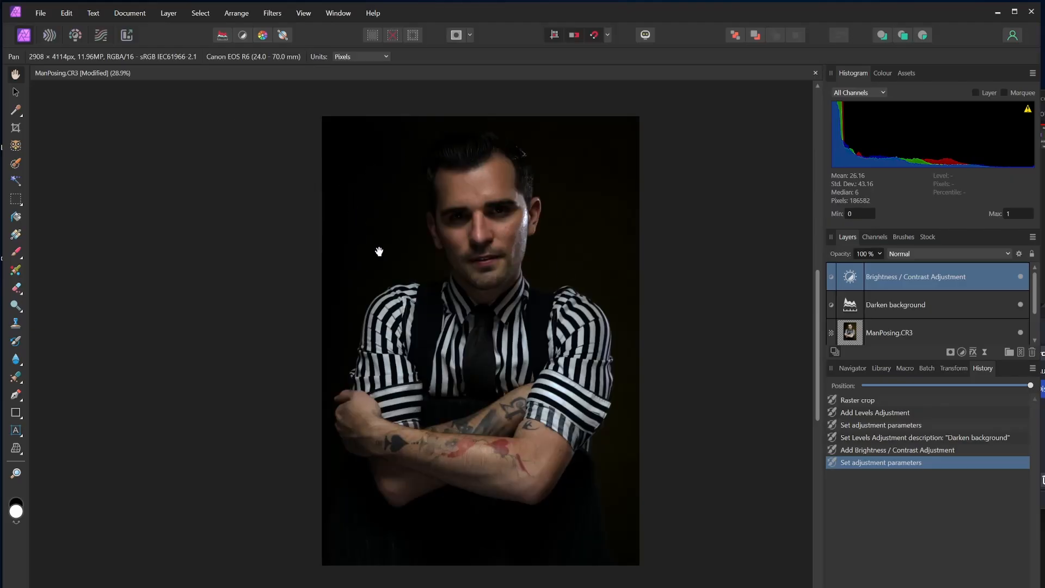
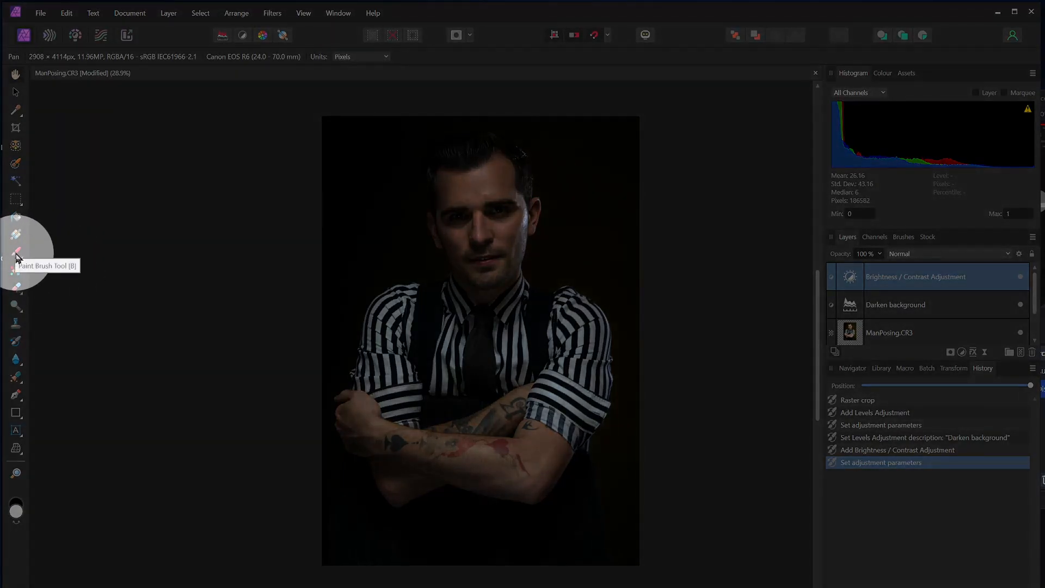
Activate the Paint Brush Tool for masking the Brightness / Contrast adjustment over the face.
left_click(16, 255)
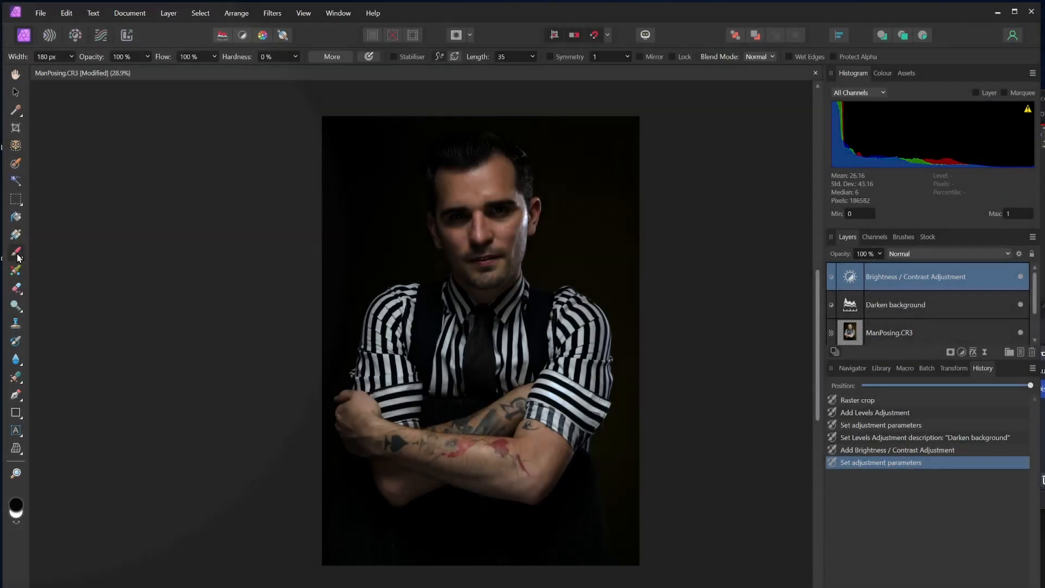
left_click(15, 74)
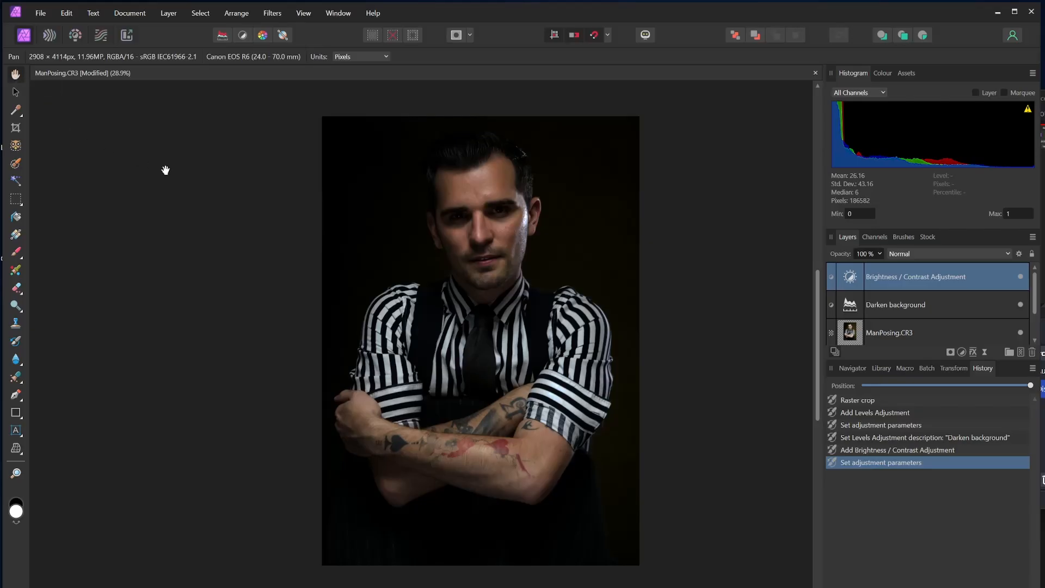
key("b")
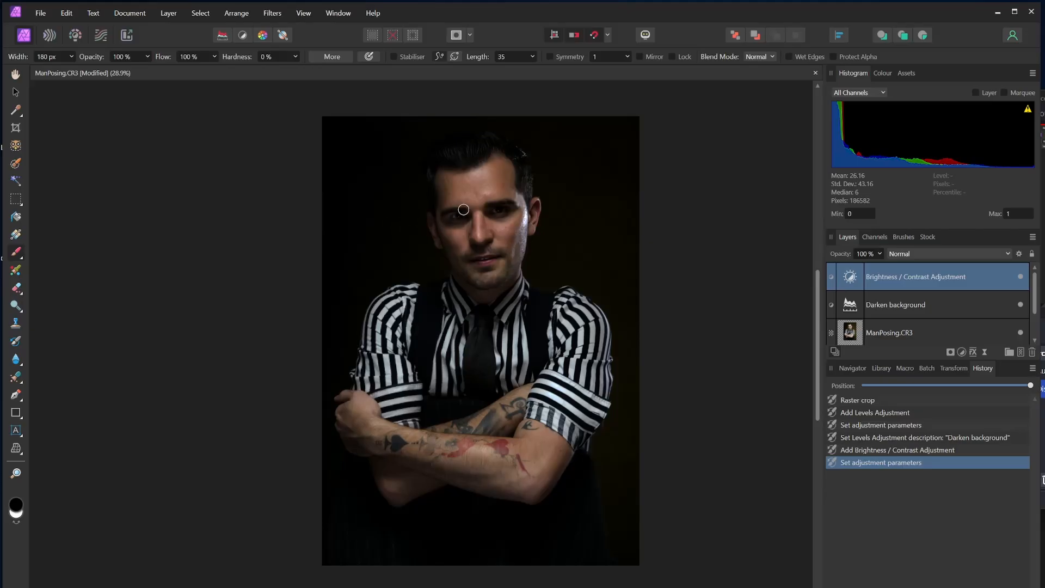
left_click_drag(463, 209, 480, 200)
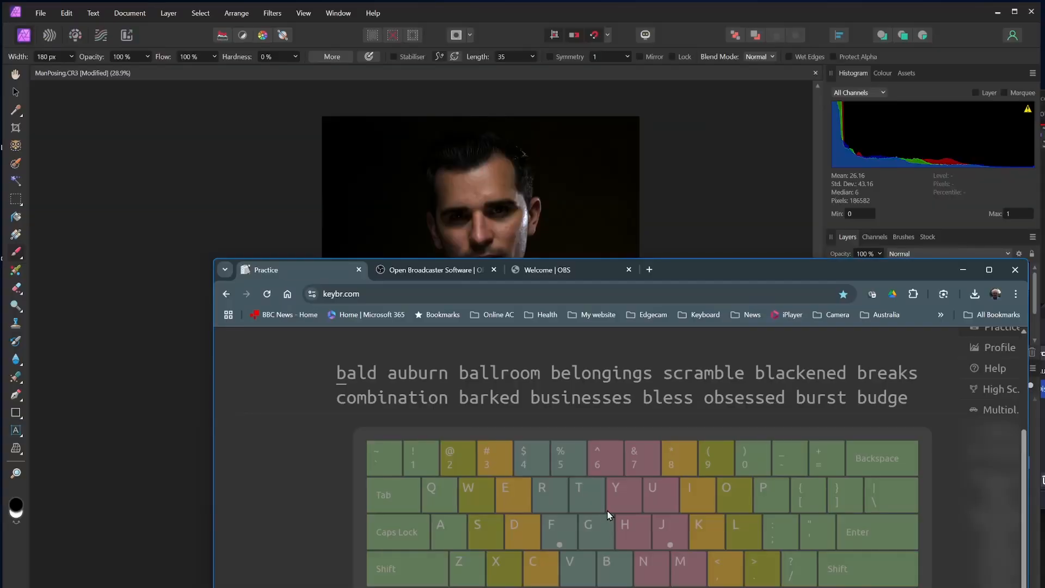
Look up the square bracket keys on the keyboard diagram in the keybr.com browser window, and minimise the browser.
left_click_drag(695, 270, 622, 104)
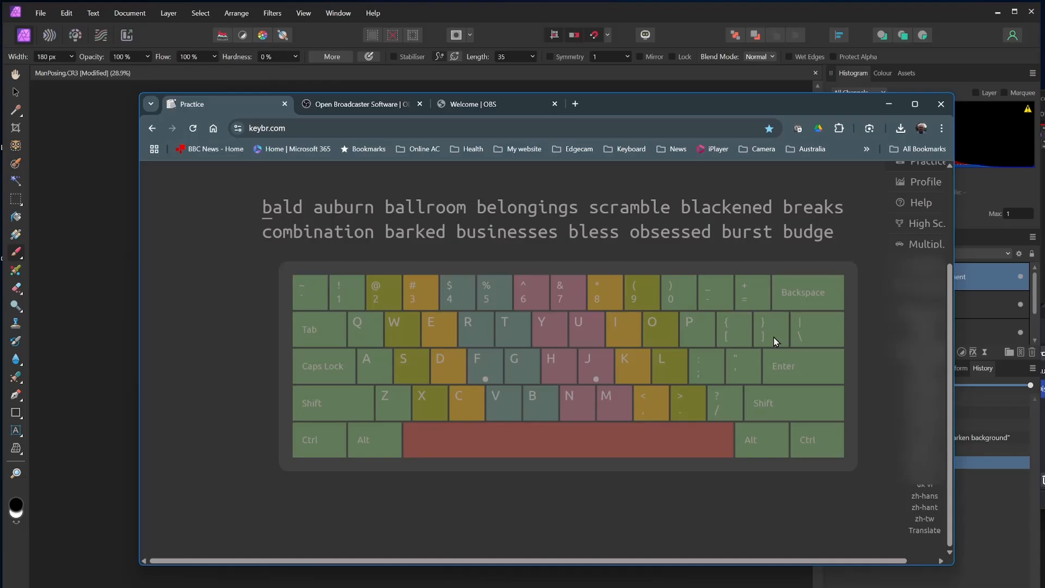
key("[")
left_click(888, 105)
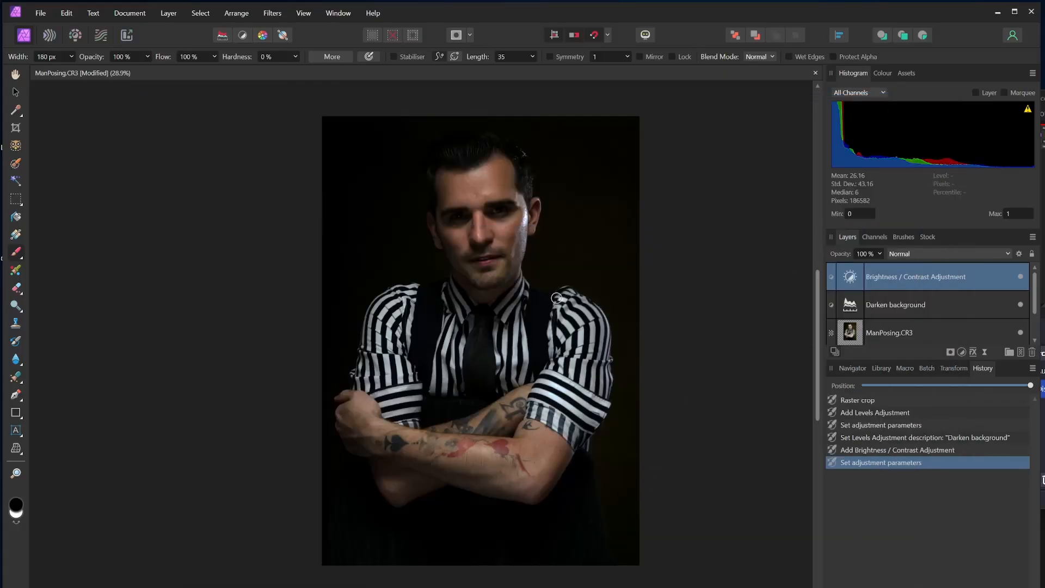
Try different brush sizes over the face and settle on a brush width of 712 px.
scroll(479, 223, "up", 4)
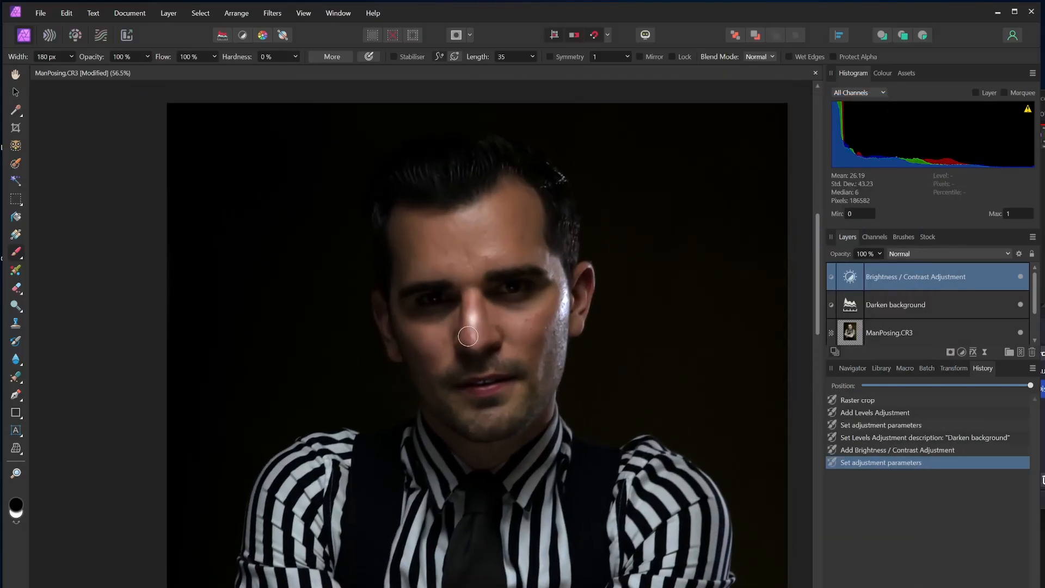
scroll(468, 335, "down", 1)
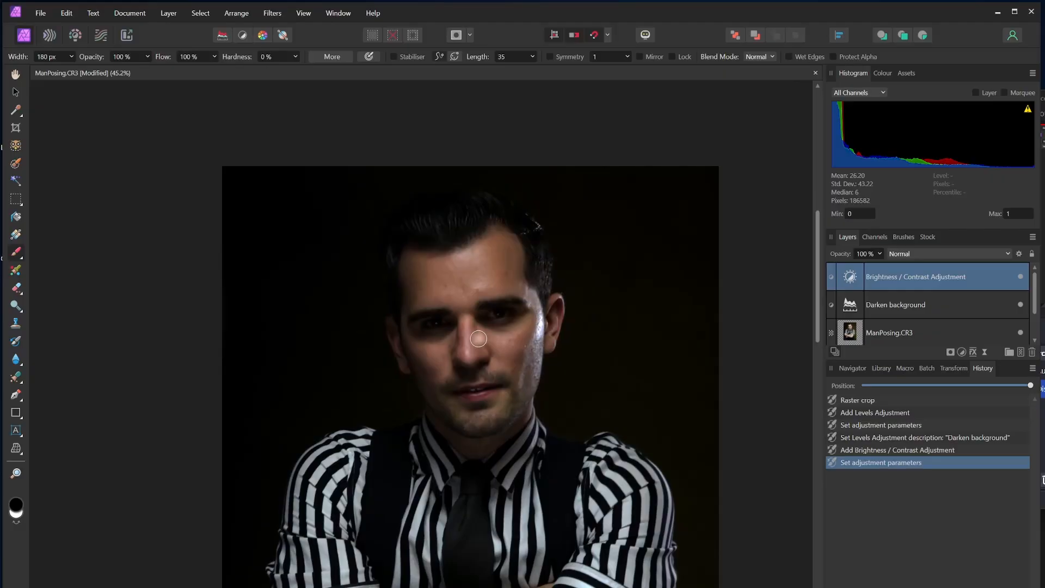
key("bracketright")
key("bracketright")
key("bracketright")
key("bracketright")
key("bracketright")
key("bracketright")
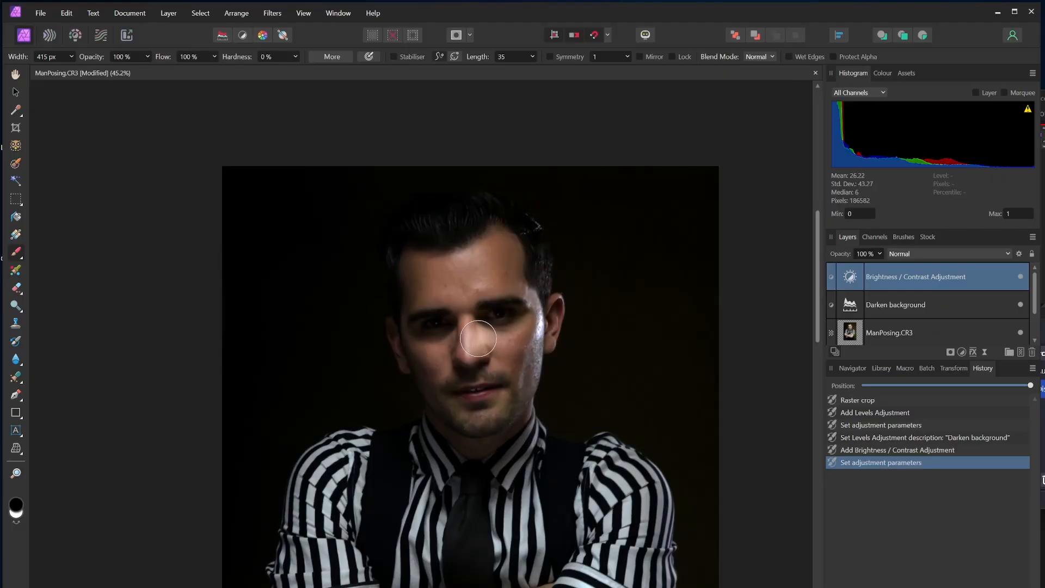
key("bracketright")
key("bracketright")
key("bracketright")
key("bracketright")
key("bracketright")
key("bracketright")
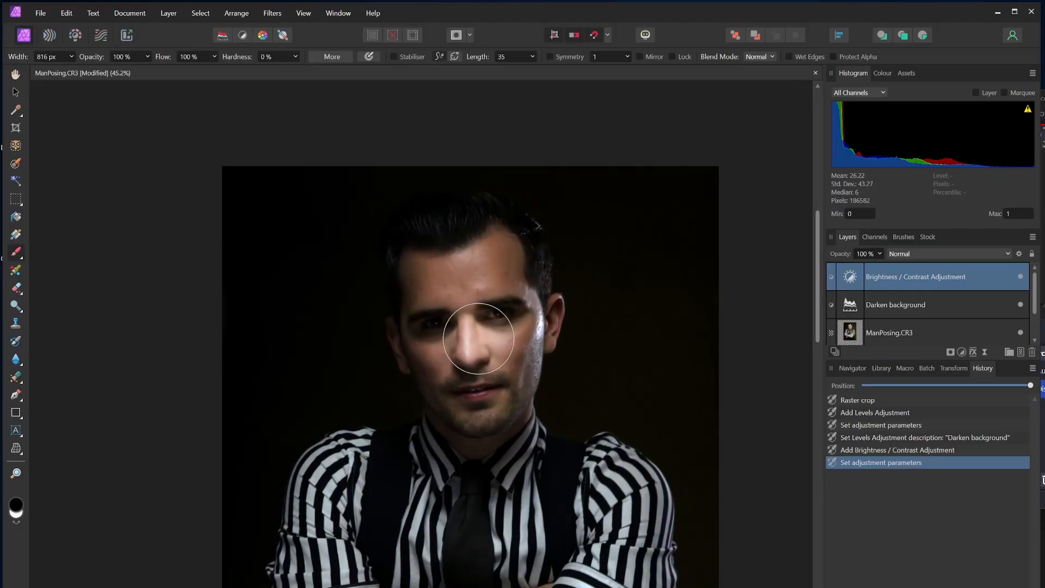
key("bracketleft")
key("bracketleft")
key("bracketleft")
key("bracketleft")
key("bracketleft")
key("bracketleft")
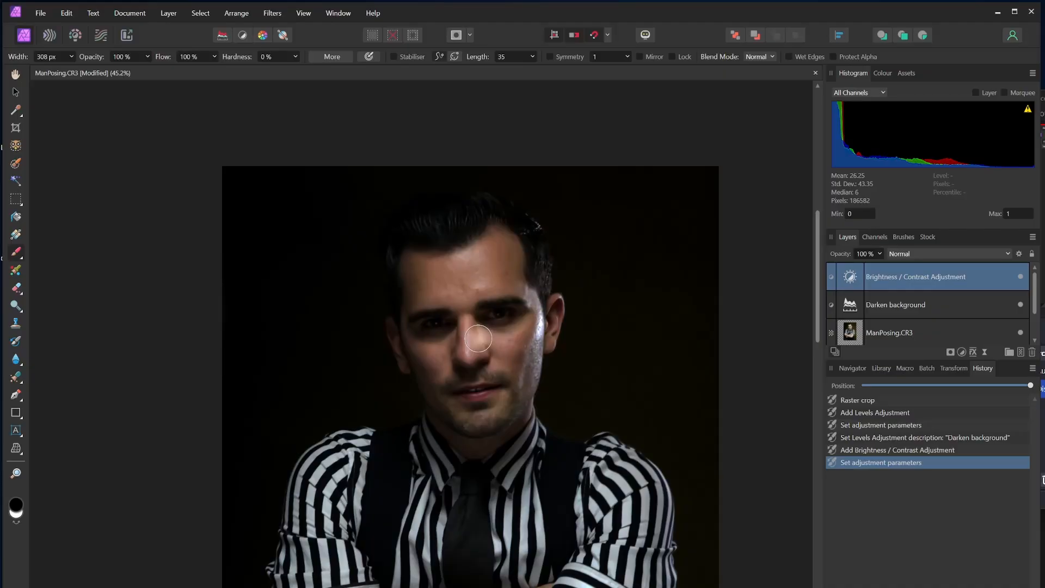
key("bracketright")
key("bracketright")
key("bracketright")
key("bracketright")
key("bracketright")
key("bracketright")
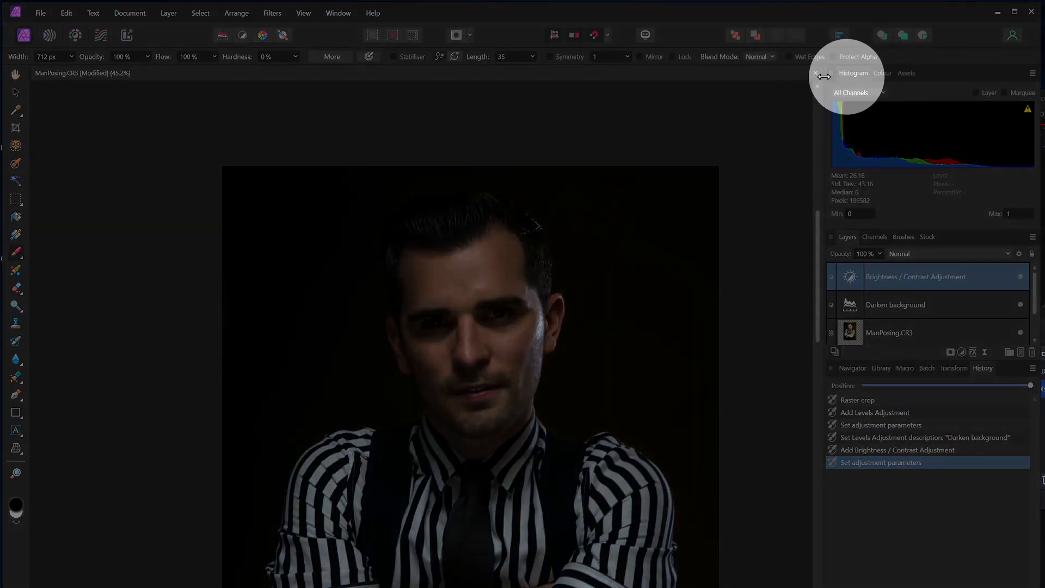
Show the colour settings and swap between the black and white painting colours, finishing with black active.
left_click(881, 74)
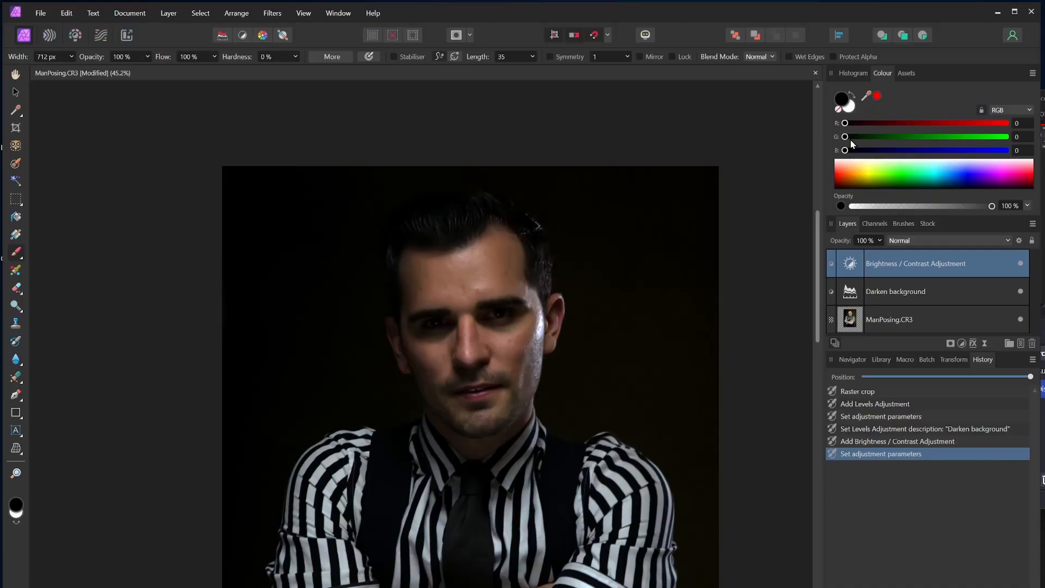
left_click(851, 111)
left_click(841, 101)
key("x")
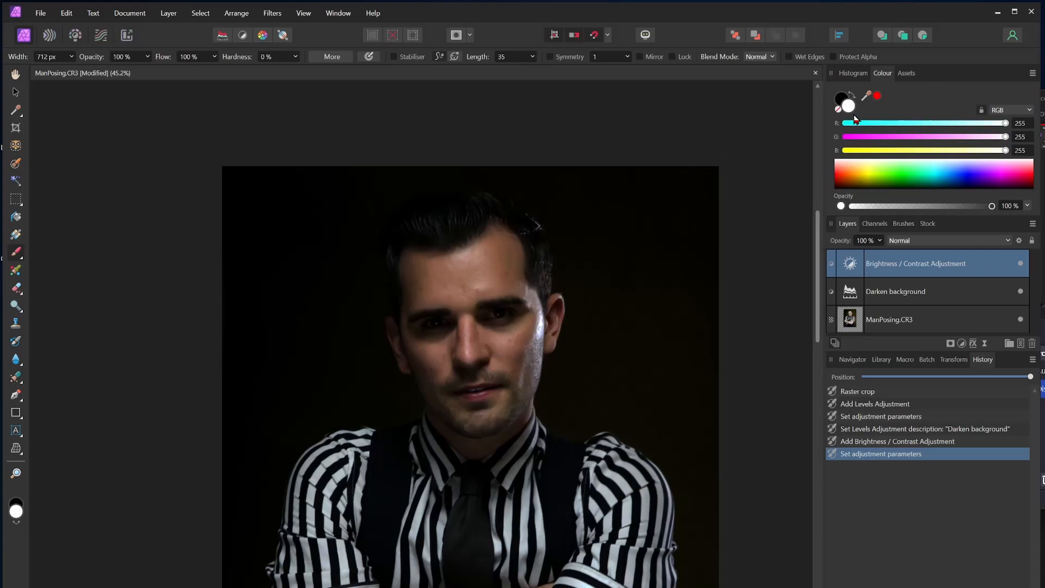
key("x")
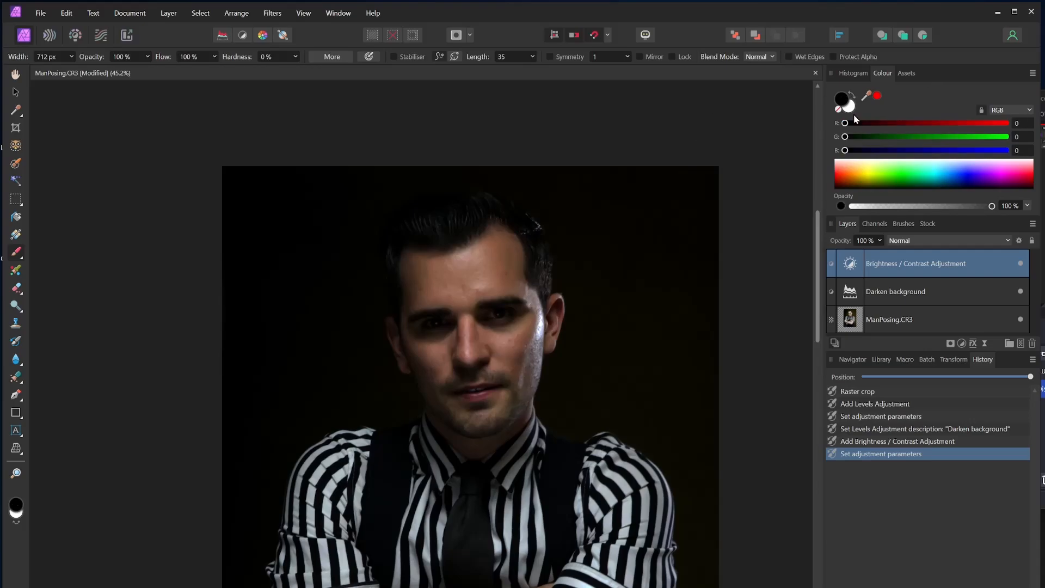
key("x")
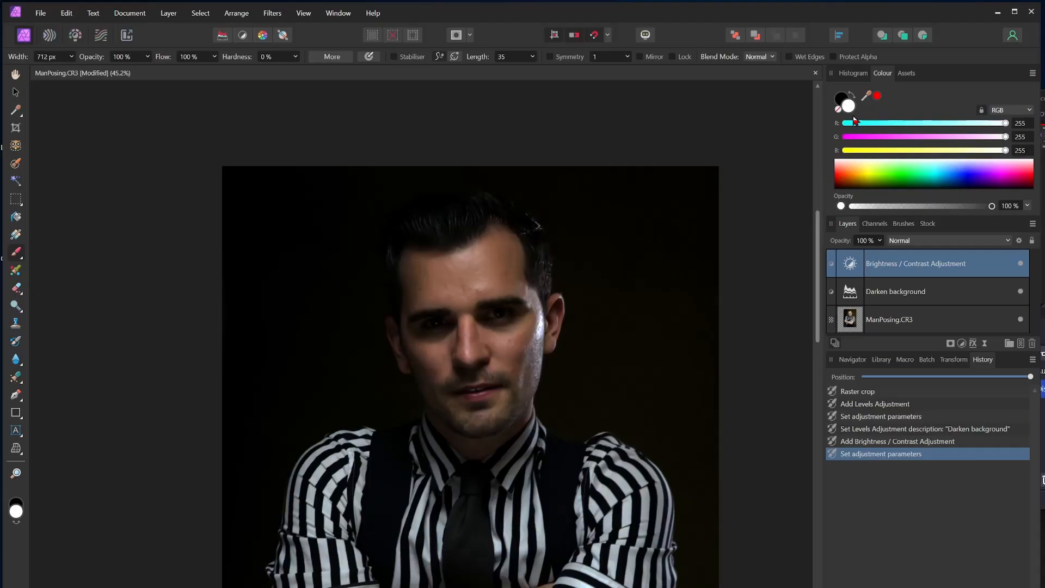
key("x")
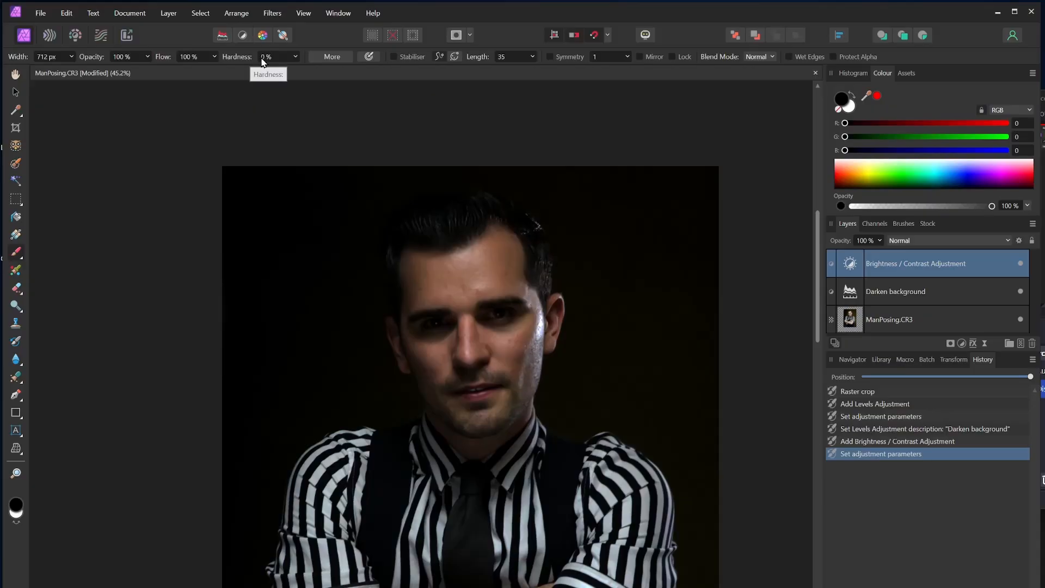
Try removing the darkening from the face and shoulder with black strokes at 100% brush hardness, and undo all the strokes.
left_click(295, 57)
left_click_drag(299, 70, 397, 77)
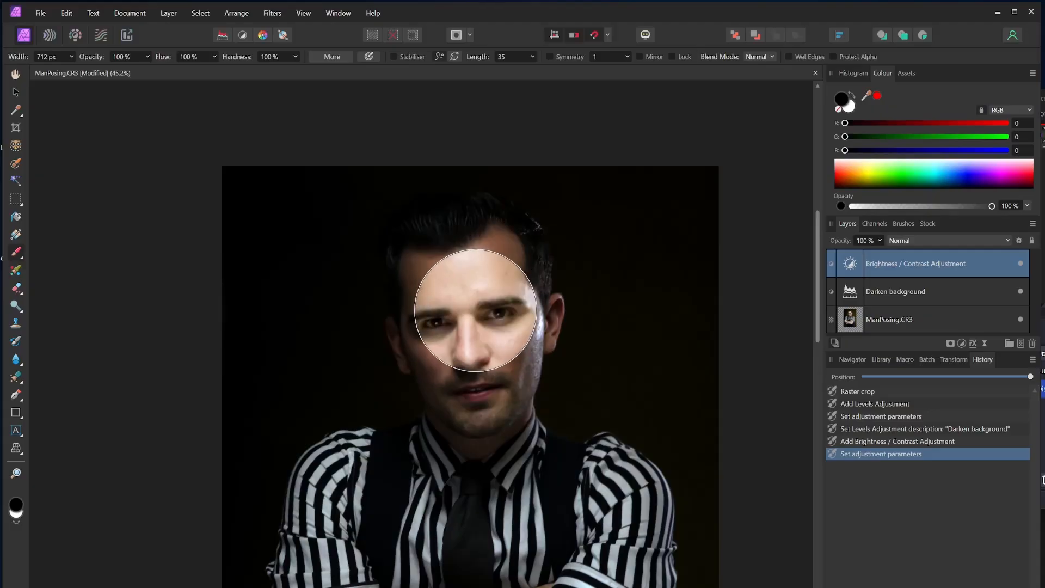
left_click(475, 310)
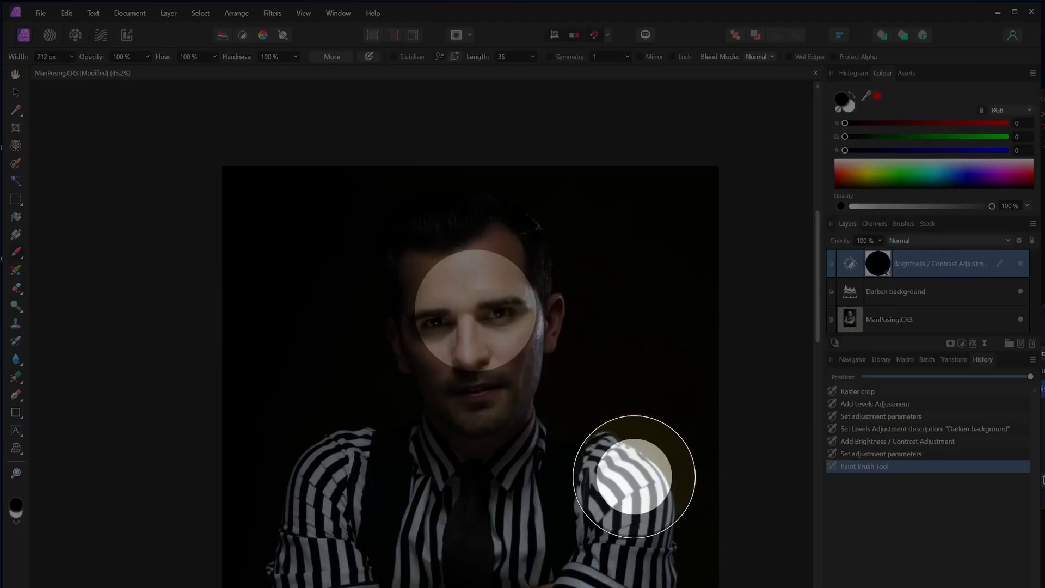
left_click(651, 516)
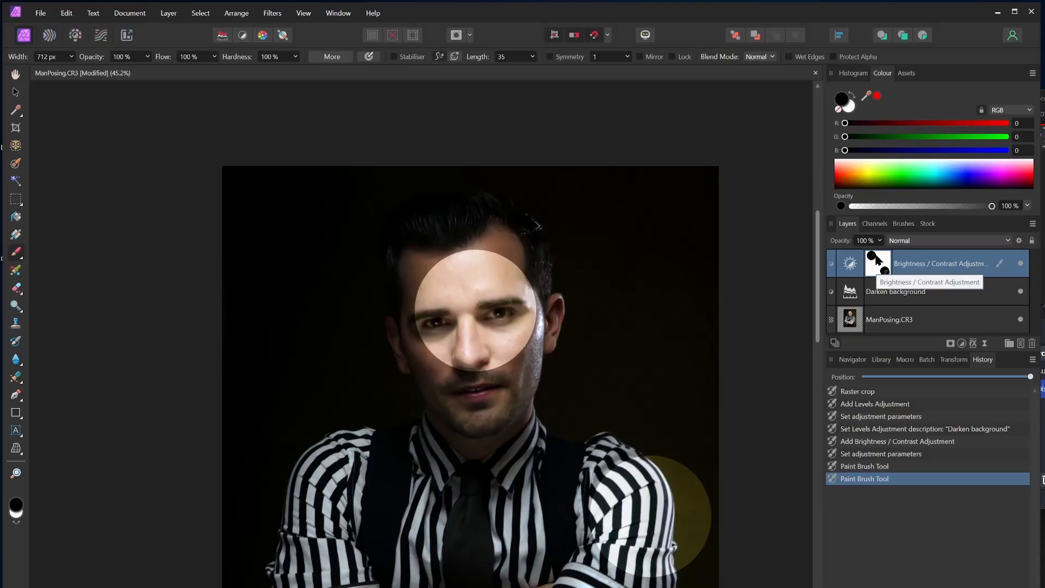
mouse_move(467, 321)
left_mouse_down()
mouse_move(475, 360)
mouse_move(466, 287)
mouse_move(448, 290)
mouse_move(489, 285)
mouse_move(487, 347)
mouse_move(468, 362)
mouse_move(464, 466)
mouse_move(475, 498)
mouse_move(515, 505)
mouse_move(464, 426)
mouse_move(448, 334)
mouse_move(471, 365)
mouse_move(480, 463)
mouse_move(493, 295)
mouse_move(489, 439)
mouse_move(581, 506)
mouse_move(543, 398)
left_mouse_up()
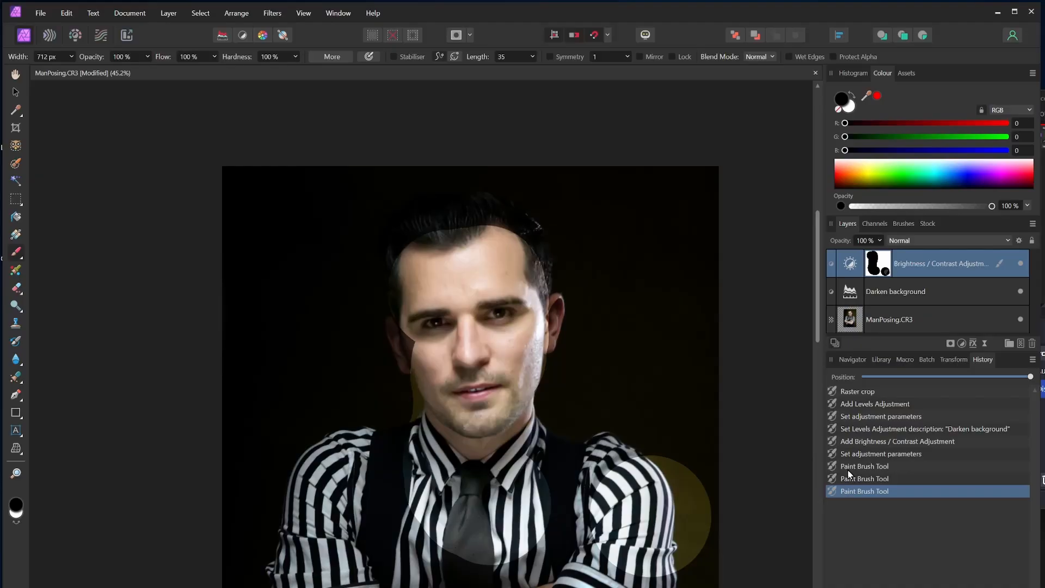
left_click(854, 455)
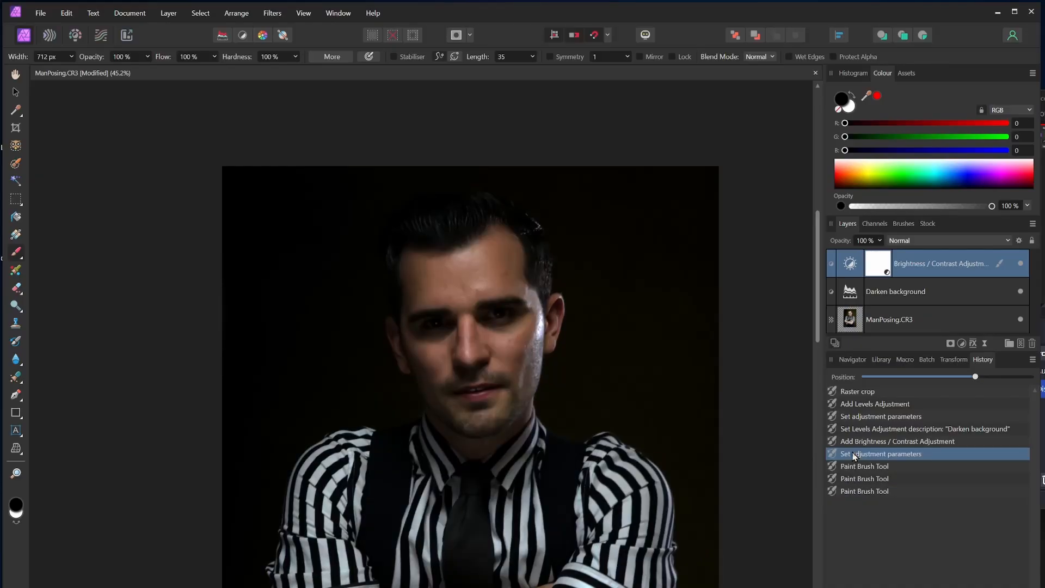
Try removing the darkening from the forehead and cheeks with black strokes at 31% brush hardness, and undo those strokes.
mouse_move(354, 212)
left_mouse_down()
mouse_move(426, 261)
mouse_move(443, 298)
mouse_move(467, 310)
mouse_move(470, 340)
left_mouse_up()
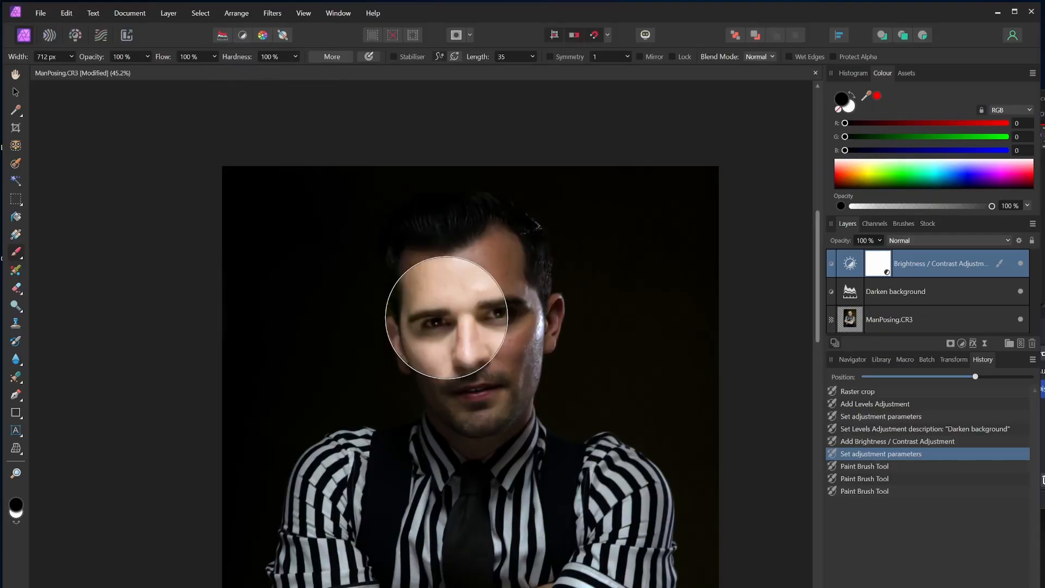
left_click(297, 57)
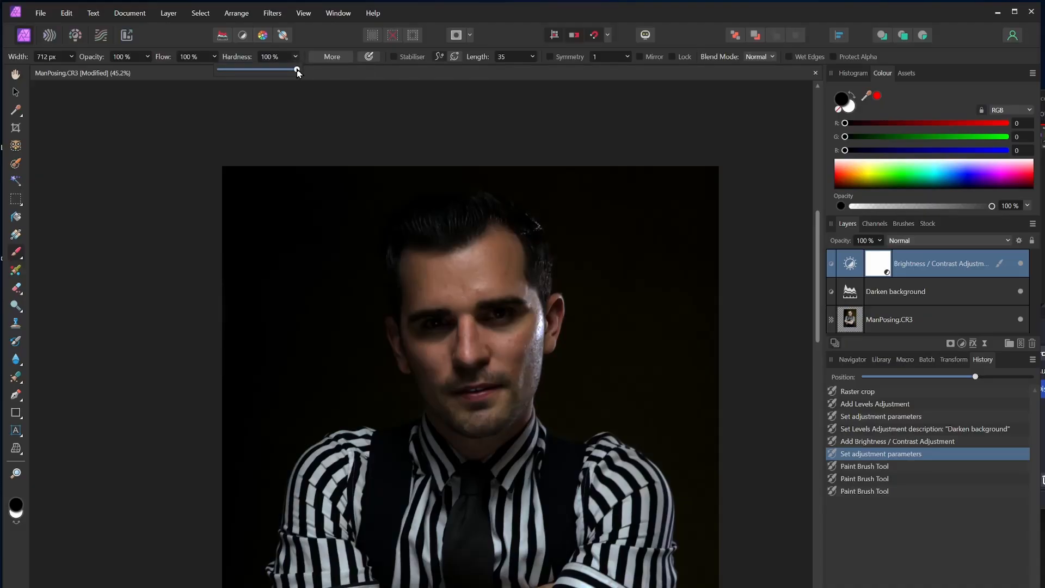
left_click_drag(277, 73, 262, 73)
mouse_move(433, 254)
left_mouse_down()
mouse_move(489, 289)
mouse_move(480, 270)
mouse_move(457, 288)
mouse_move(466, 291)
left_mouse_up()
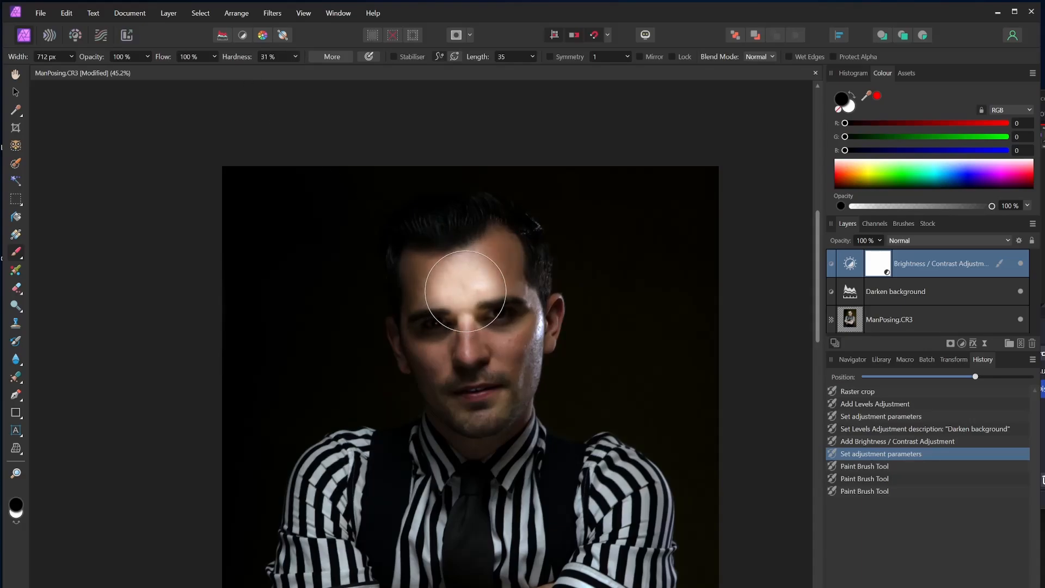
scroll(465, 291, "up", 3)
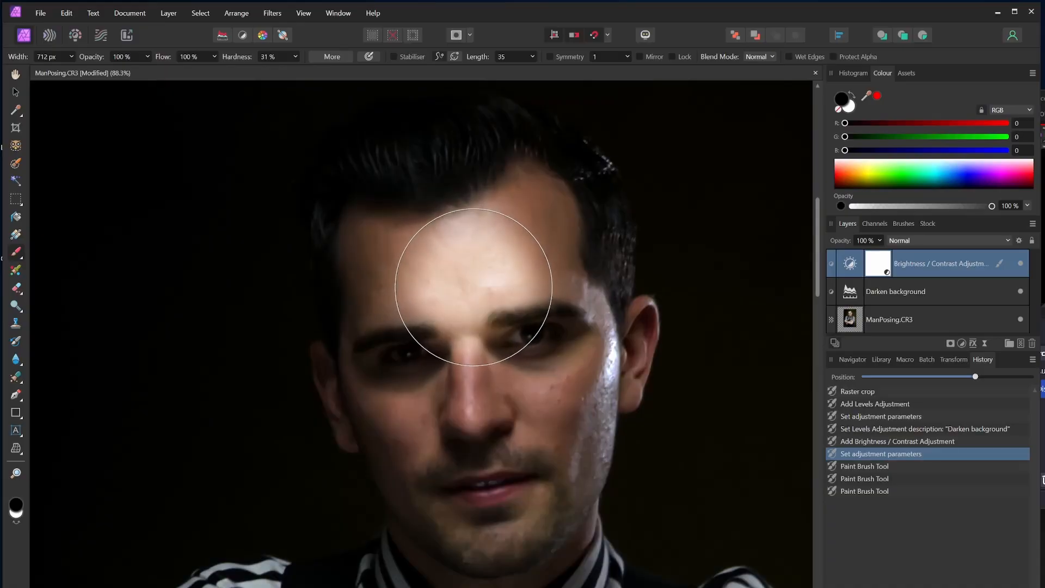
left_click(473, 287)
mouse_move(473, 286)
left_mouse_down()
mouse_move(434, 313)
mouse_move(452, 319)
mouse_move(456, 301)
left_mouse_up()
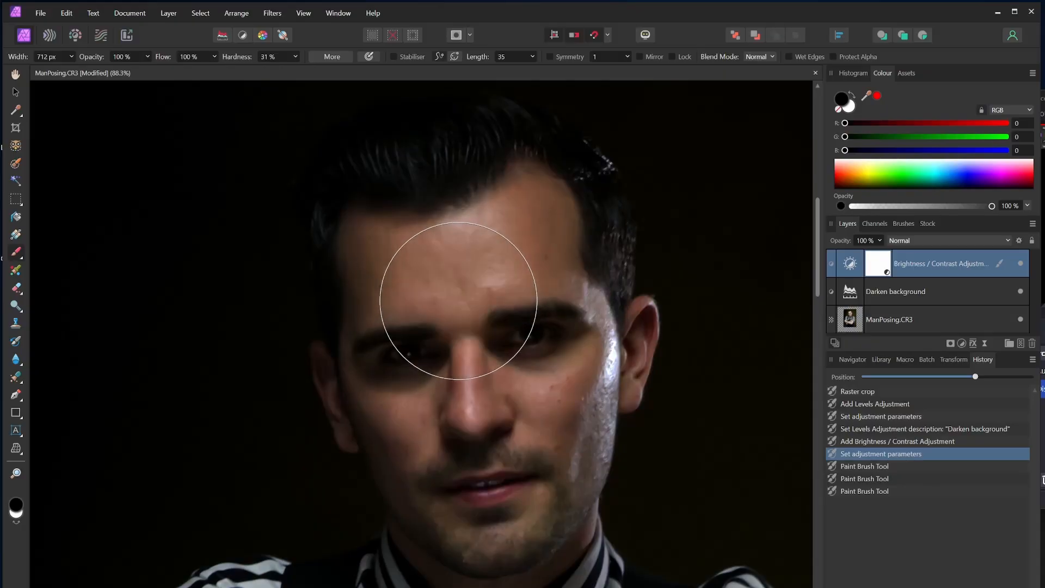
left_click_drag(458, 301, 460, 303)
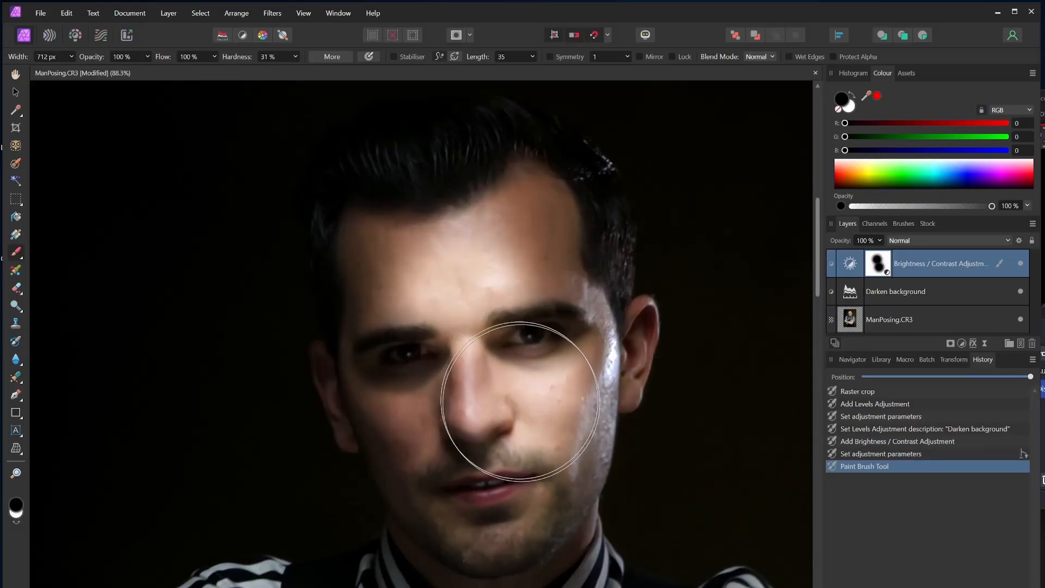
mouse_move(520, 402)
left_mouse_down()
mouse_move(462, 385)
mouse_move(474, 359)
left_mouse_up()
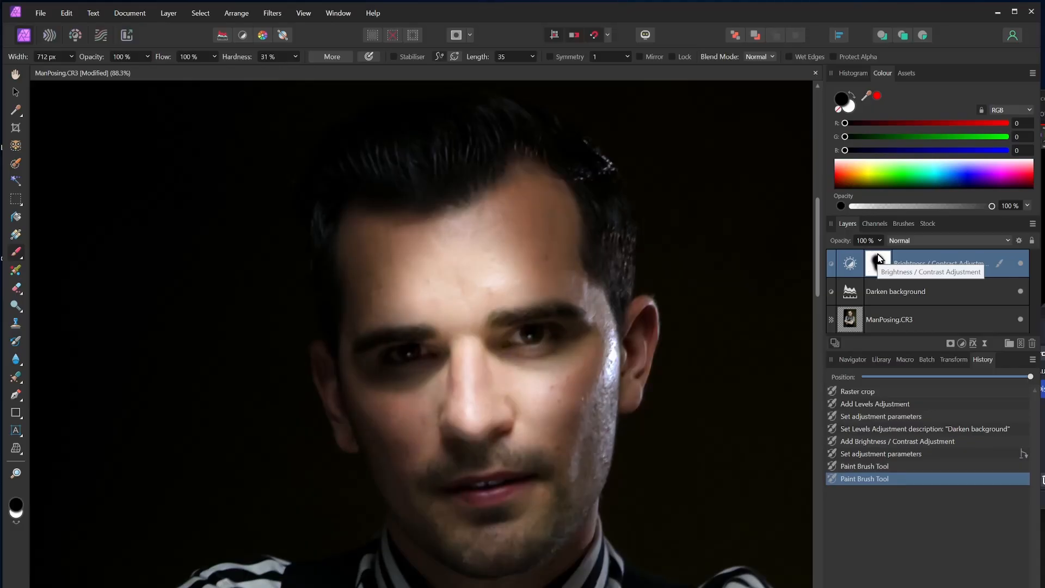
left_click(877, 454)
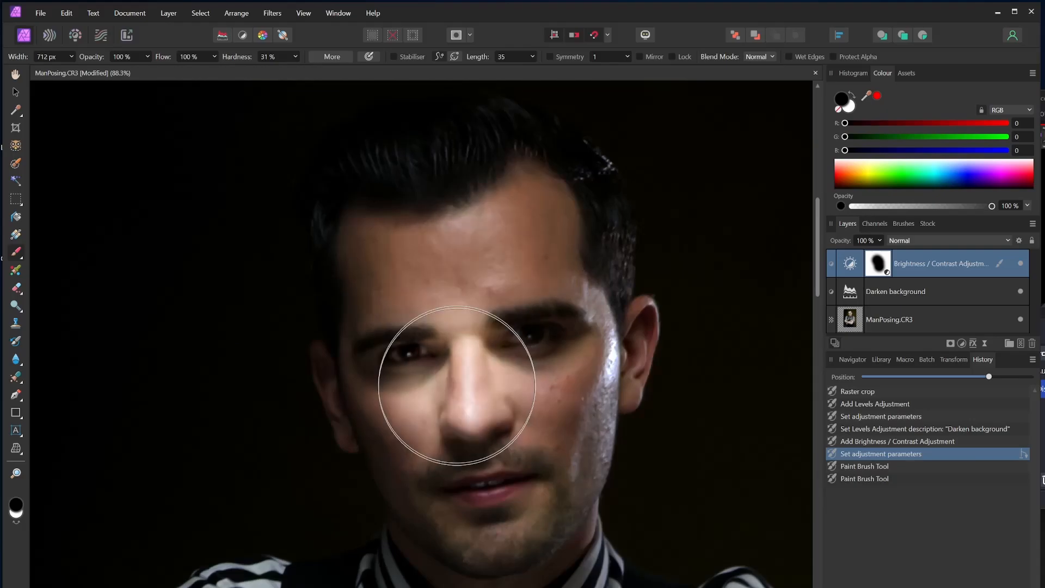
Set the brush hardness to 0% for soft-edged masking of the face.
scroll(451, 354, "down", 1)
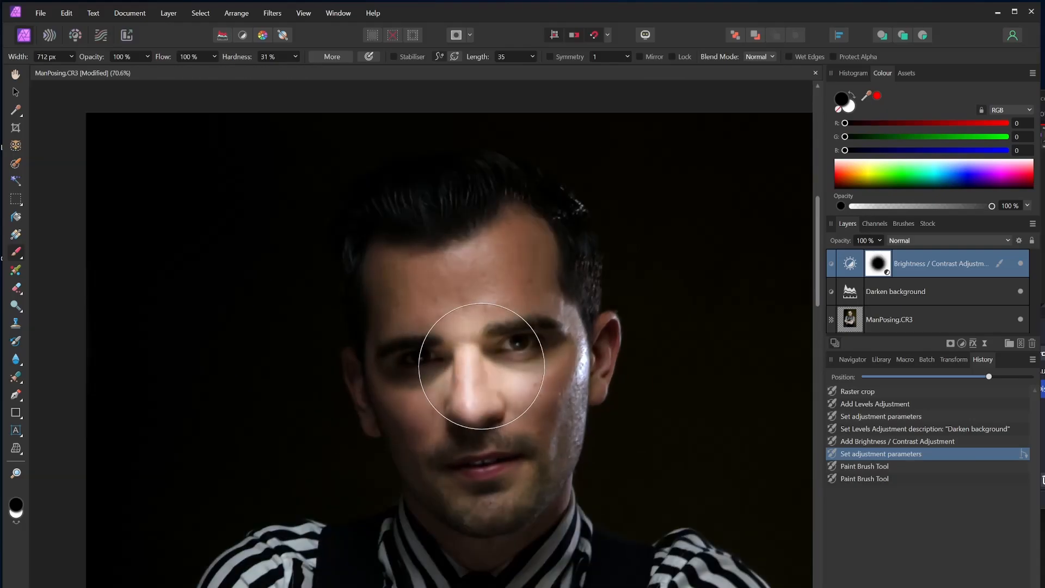
left_click(482, 367)
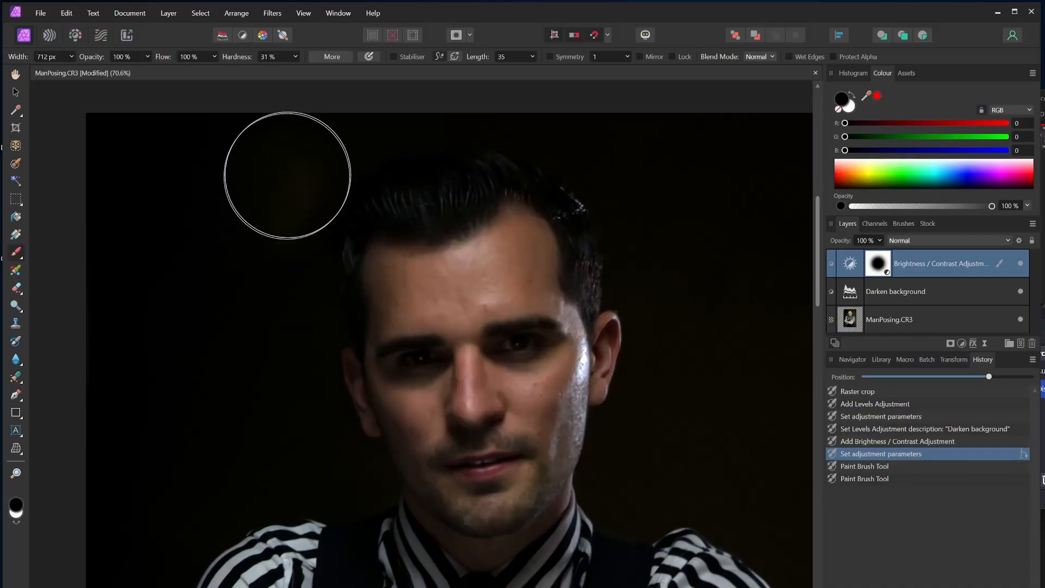
left_click(295, 57)
left_click_drag(287, 69, 257, 79)
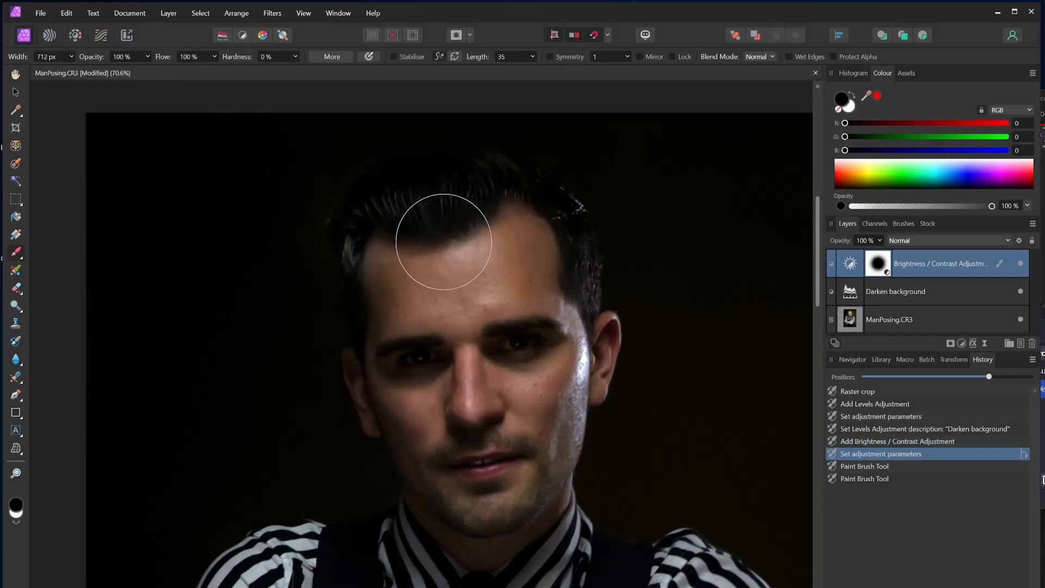
scroll(531, 282, "down", 1)
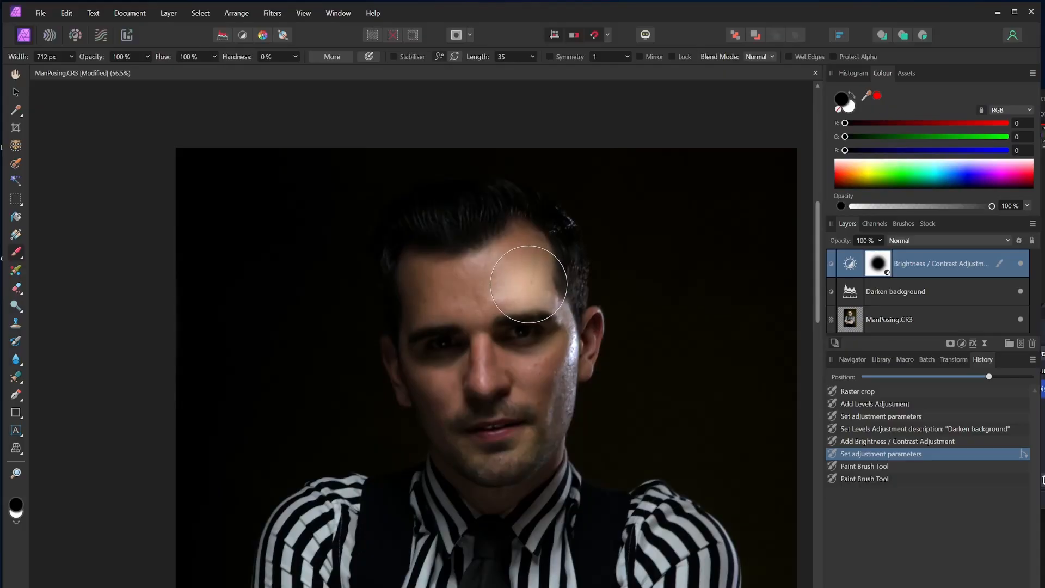
Try a black stroke over the forehead, eye and cheek with the brush at 100% hardness and 269 px width.
scroll(502, 317, "up", 1)
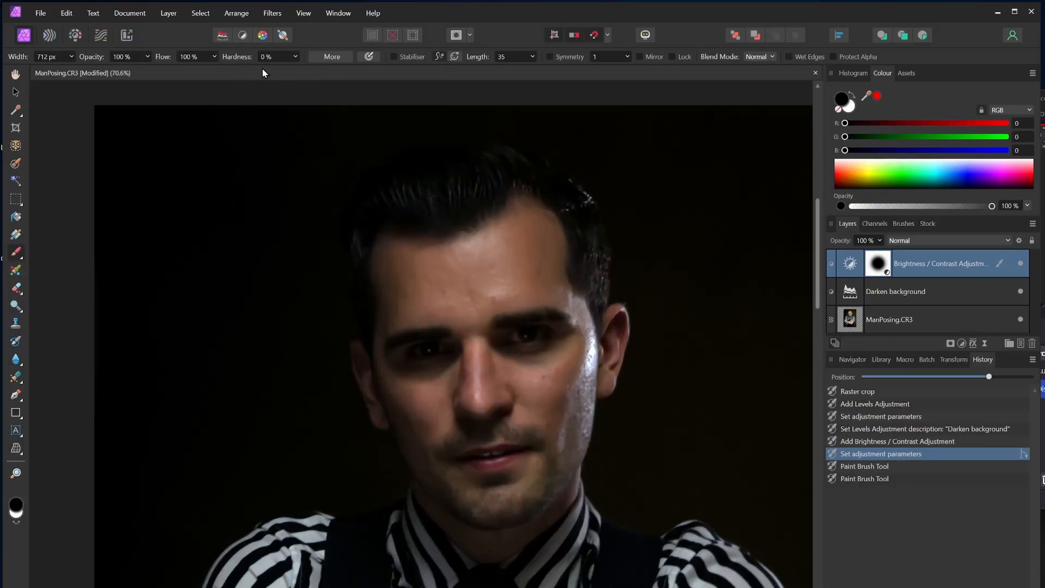
left_click(296, 57)
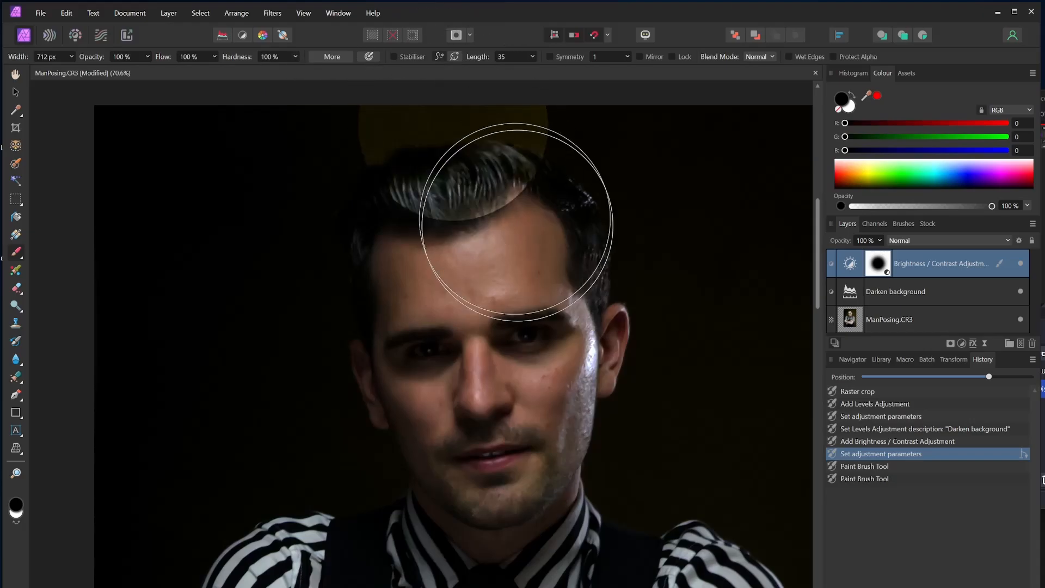
key("bracketleft")
key("bracketleft")
key("bracketleft")
key("bracketleft")
key("bracketleft")
key("bracketleft")
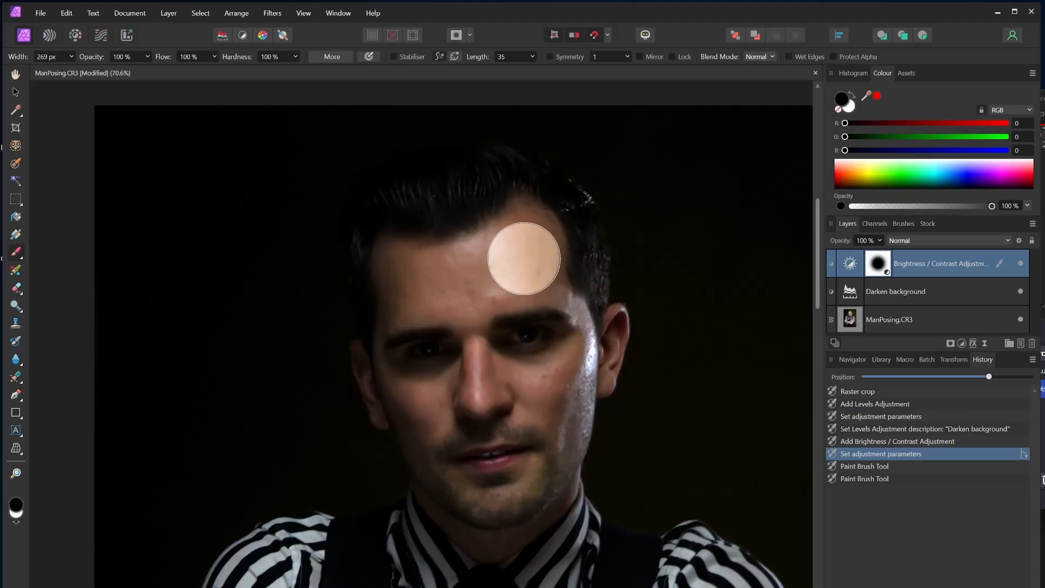
left_click_drag(524, 258, 535, 397)
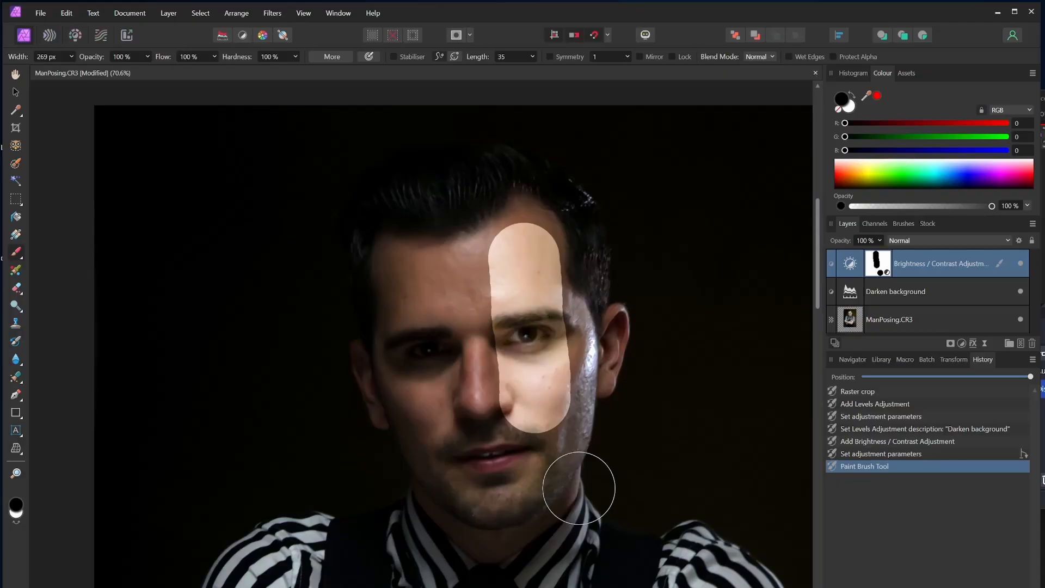
Set the brush flow to 25%.
left_click(214, 58)
left_click_drag(216, 71, 193, 73)
left_click(191, 57)
type("25")
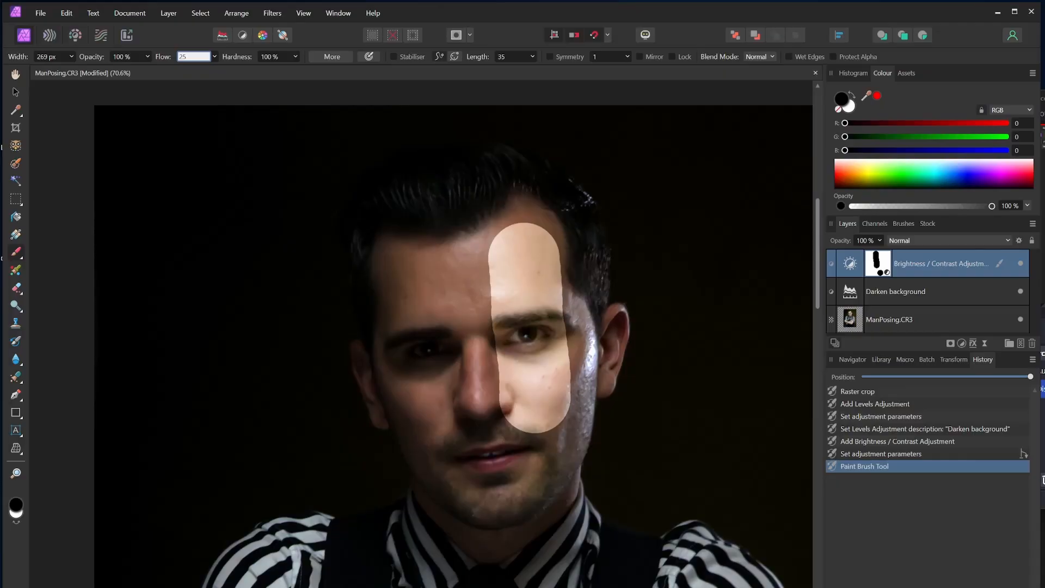
key("Return")
Try overlapping low-flow strokes over the other side of the forehead and cheek, and undo all the mask strokes.
mouse_move(410, 273)
left_mouse_down()
mouse_move(455, 276)
mouse_move(430, 274)
mouse_move(447, 275)
left_mouse_up()
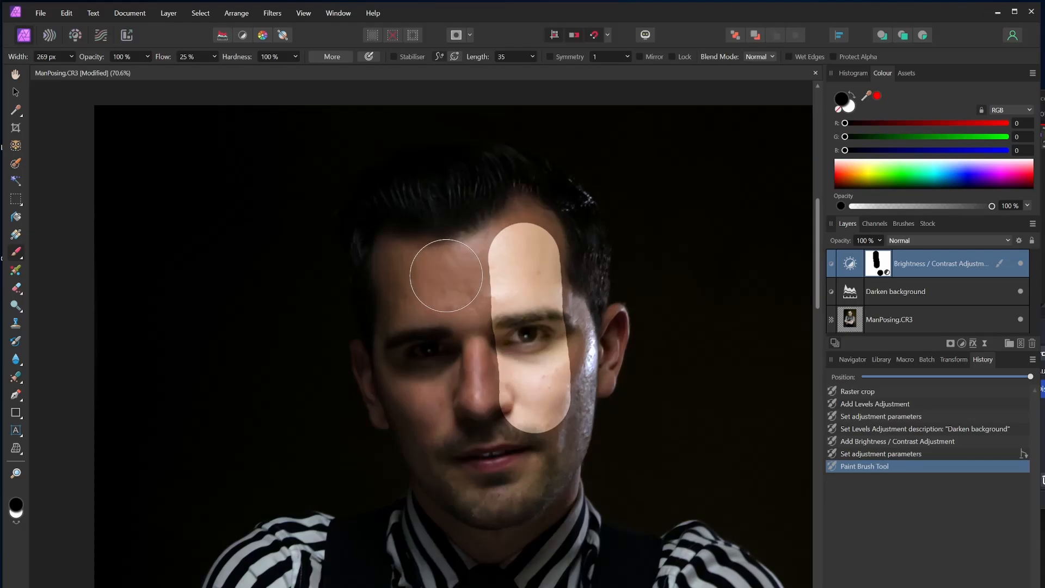
mouse_move(446, 275)
left_mouse_down()
mouse_move(436, 321)
mouse_move(444, 275)
mouse_move(524, 273)
mouse_move(434, 276)
mouse_move(442, 297)
mouse_move(430, 354)
mouse_move(457, 419)
mouse_move(437, 294)
mouse_move(428, 331)
mouse_move(444, 409)
mouse_move(422, 280)
left_mouse_up()
scroll(436, 282, "right", 1)
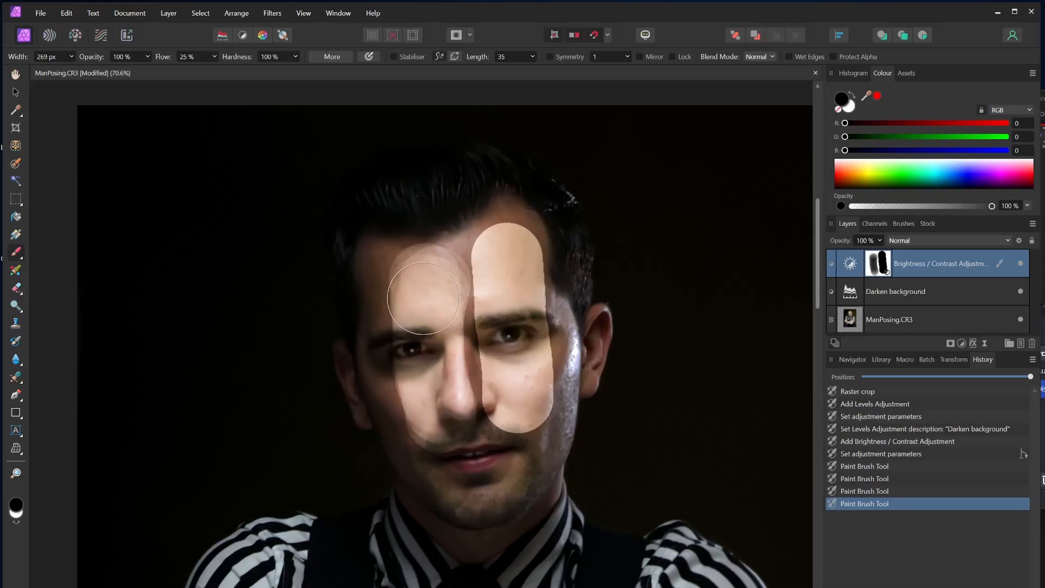
scroll(425, 326, "right", 1)
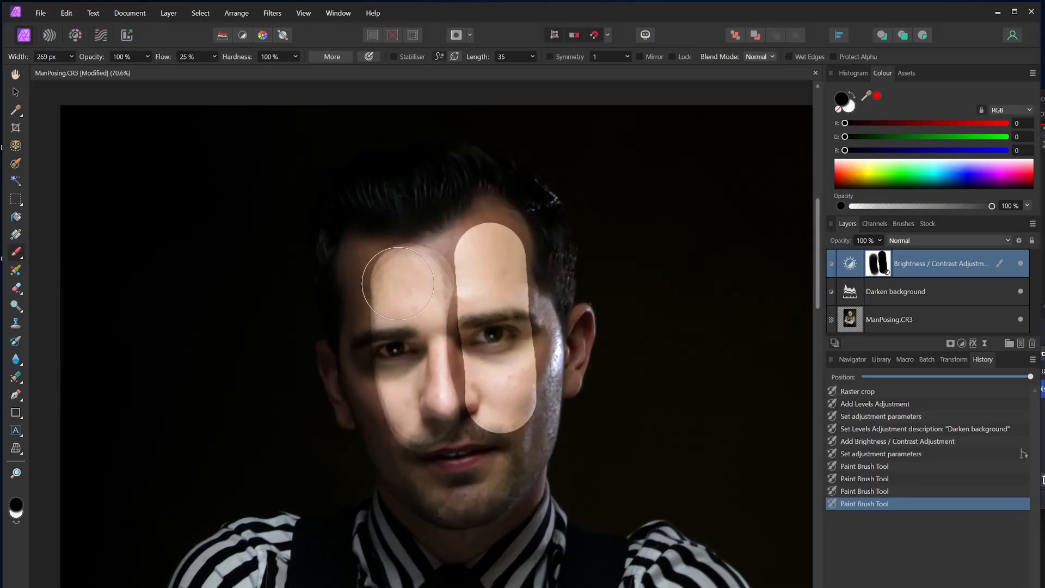
left_click_drag(397, 283, 416, 380)
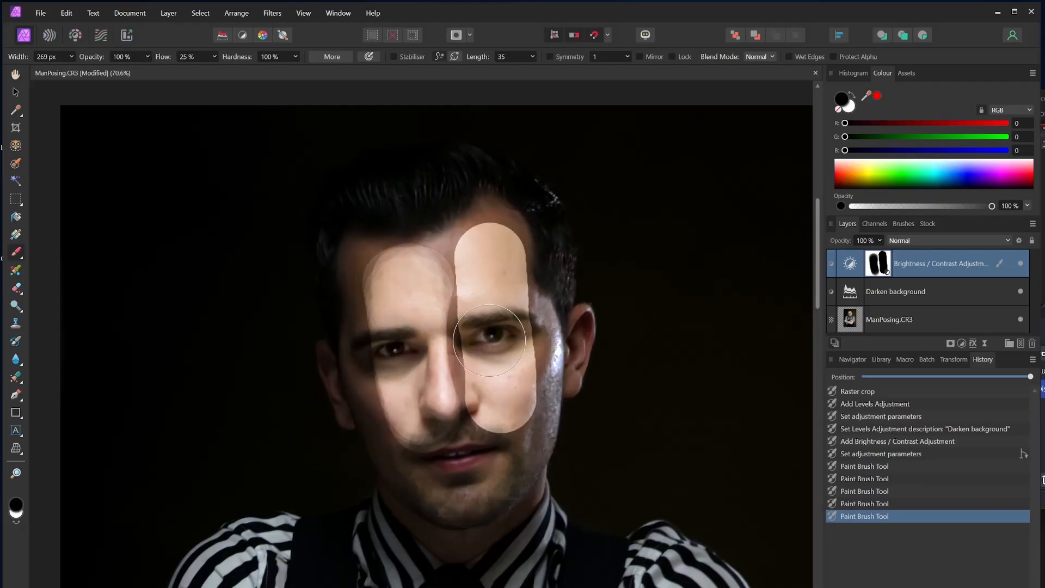
scroll(463, 332, "right", 1)
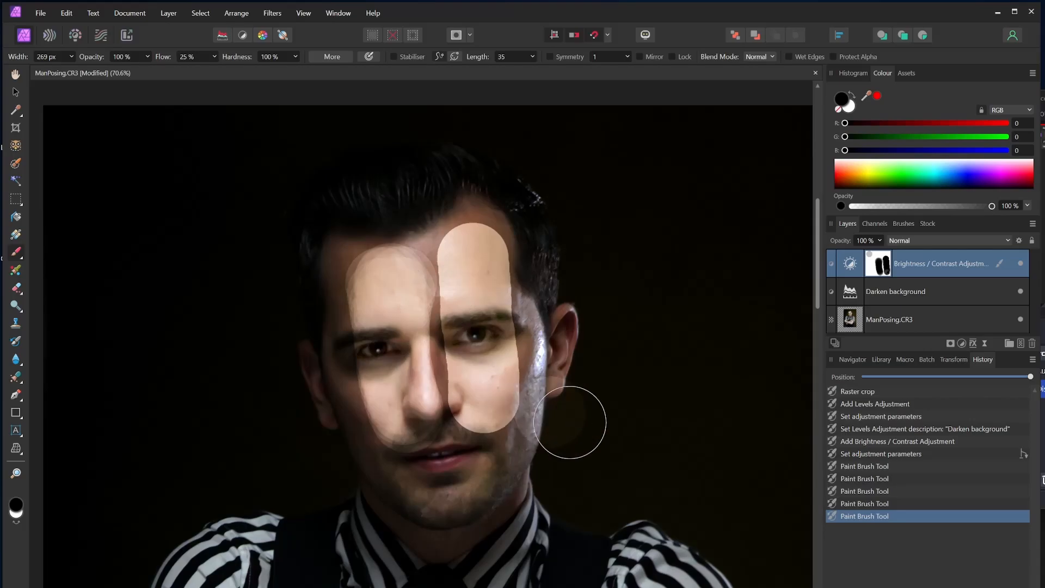
left_click(872, 456)
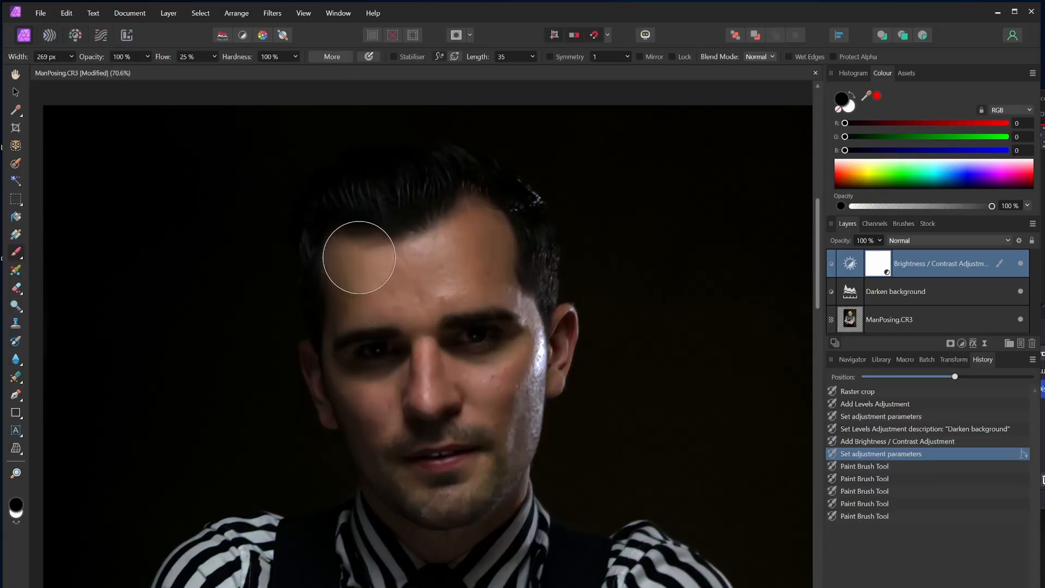
Set the brush opacity to 35% and the flow to 100%.
scroll(299, 188, "right", 1)
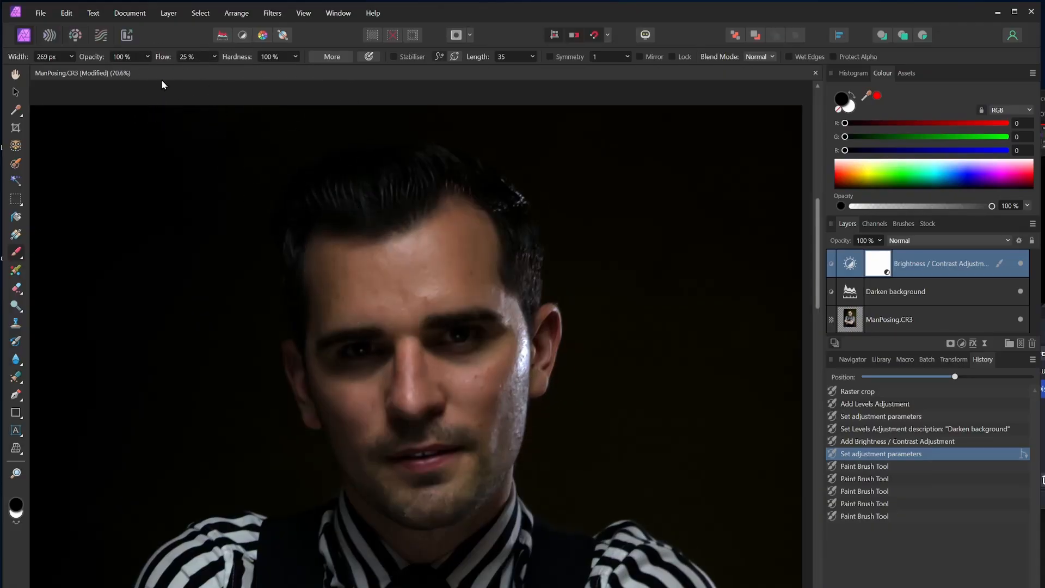
left_click(147, 56)
left_click_drag(152, 69, 103, 70)
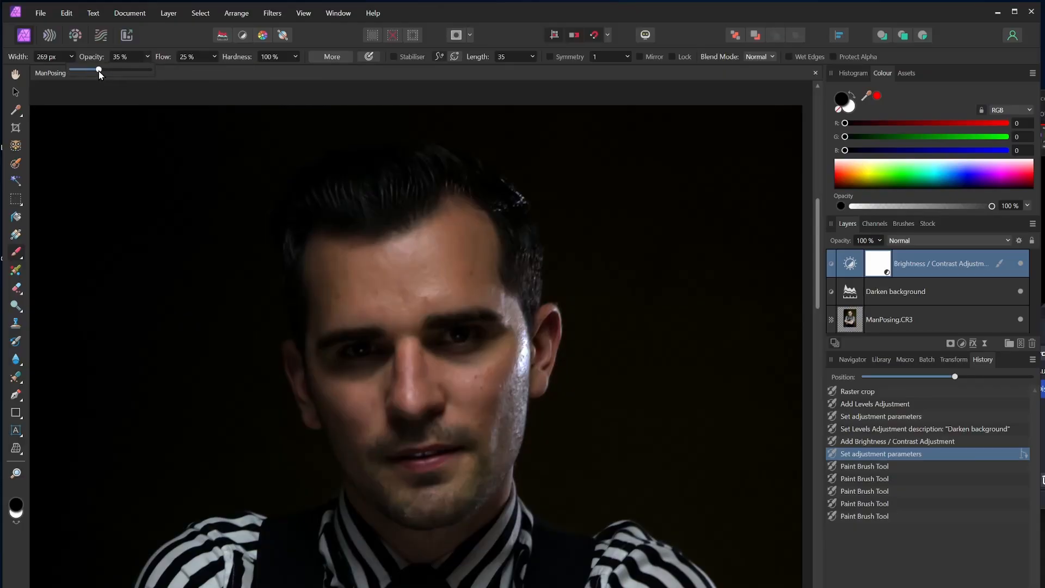
scroll(397, 275, "left", 1)
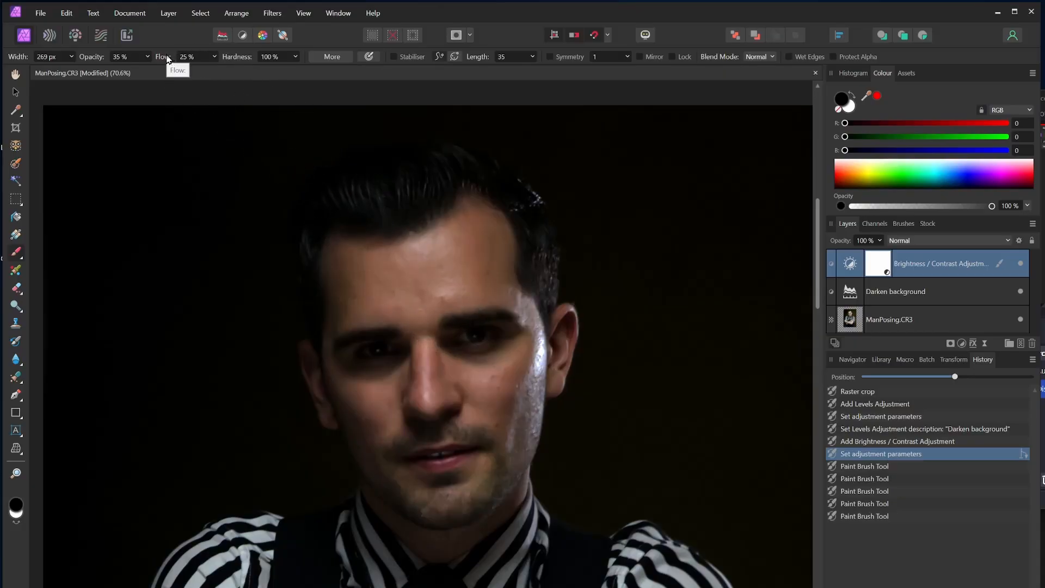
left_click_drag(167, 59, 336, 65)
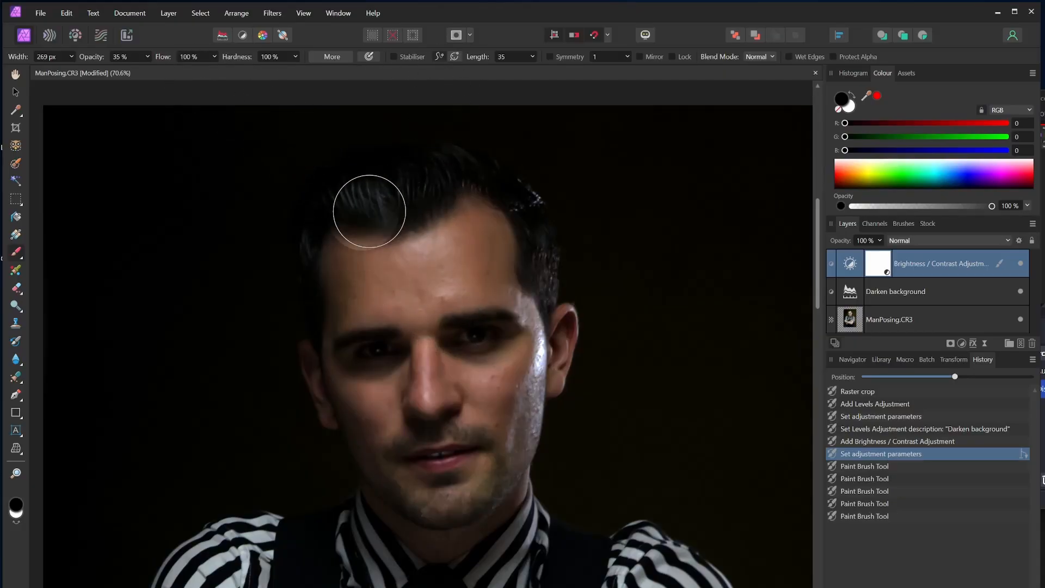
Set the brush opacity to 50%.
mouse_move(440, 292)
left_mouse_down()
mouse_move(447, 262)
mouse_move(361, 274)
mouse_move(312, 264)
mouse_move(412, 281)
left_mouse_up()
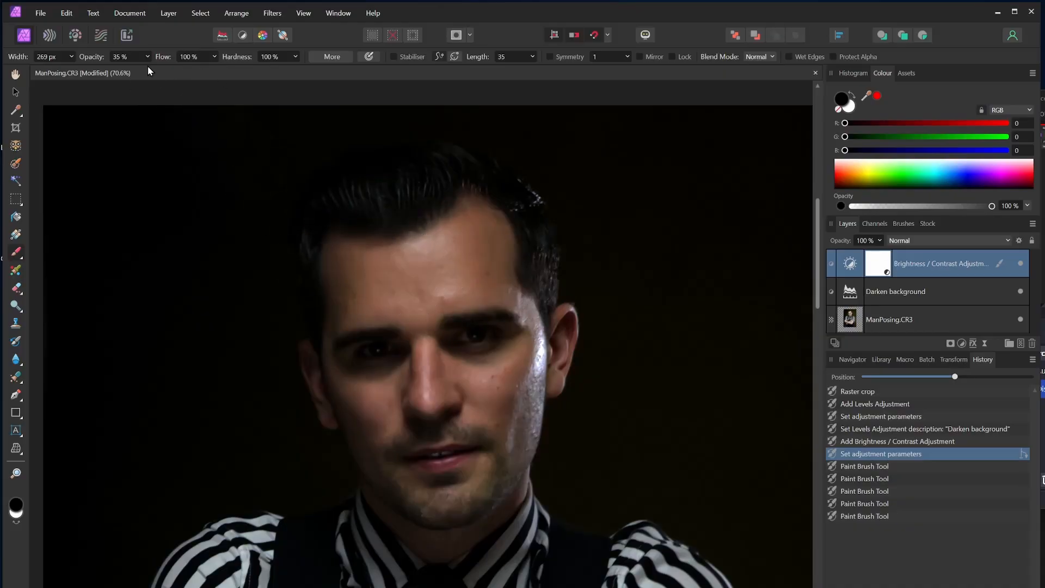
left_click_drag(90, 58, 131, 57)
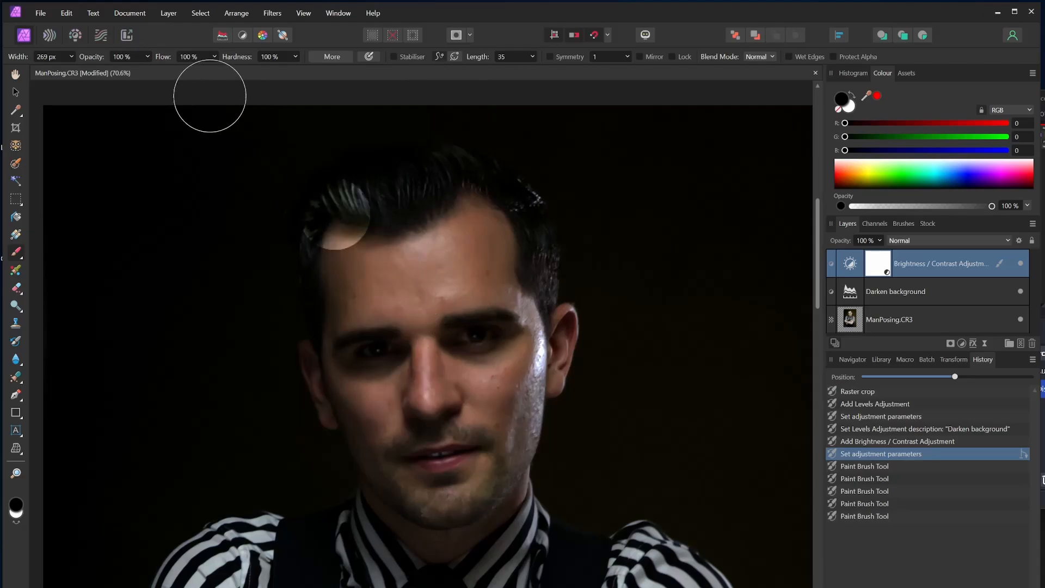
left_click(129, 59)
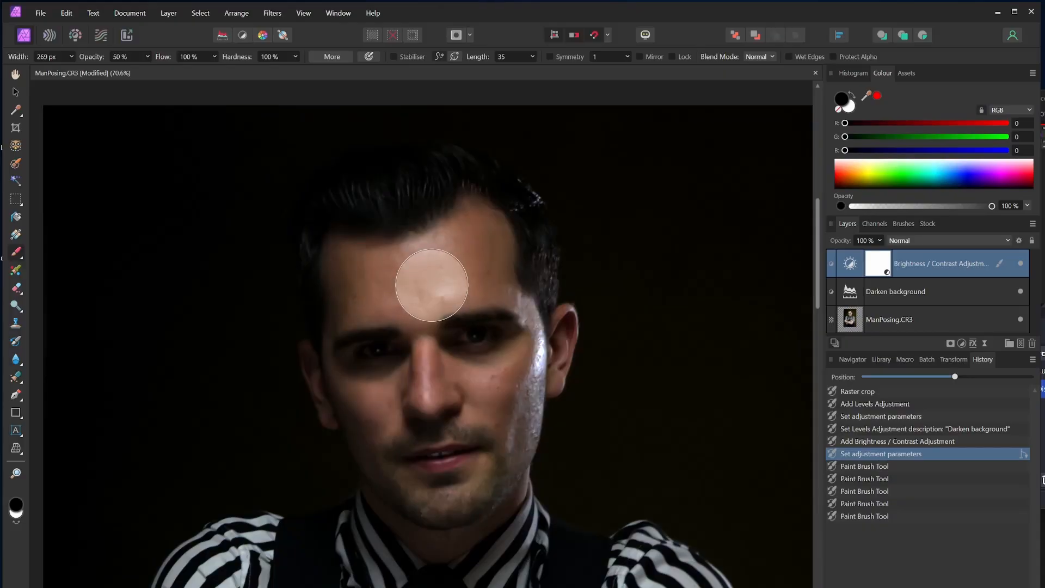
Try building up overlapping black dabs at 50% opacity on the middle of the forehead.
left_click(432, 284)
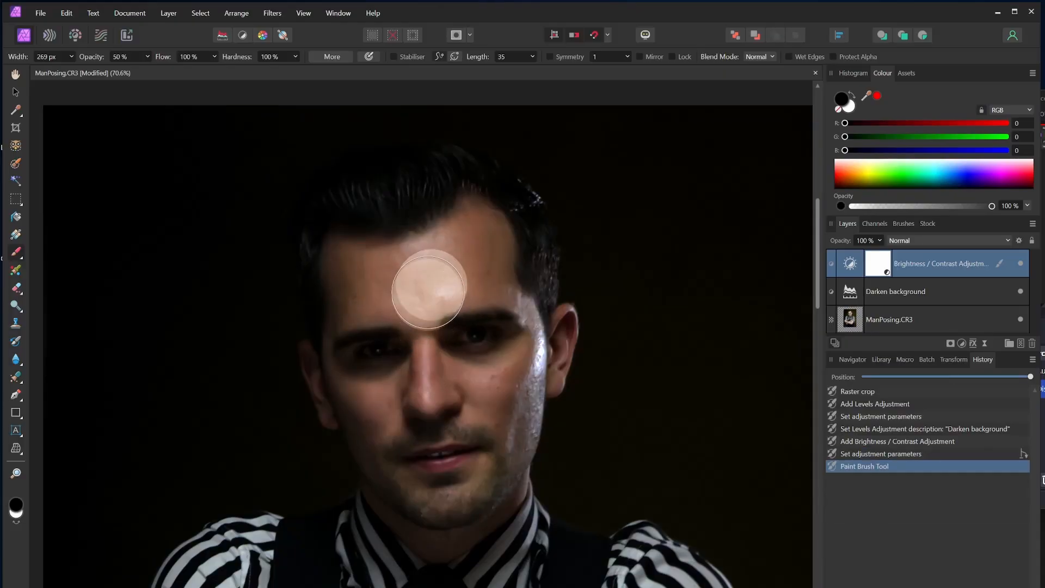
left_click(428, 283)
left_click(427, 283)
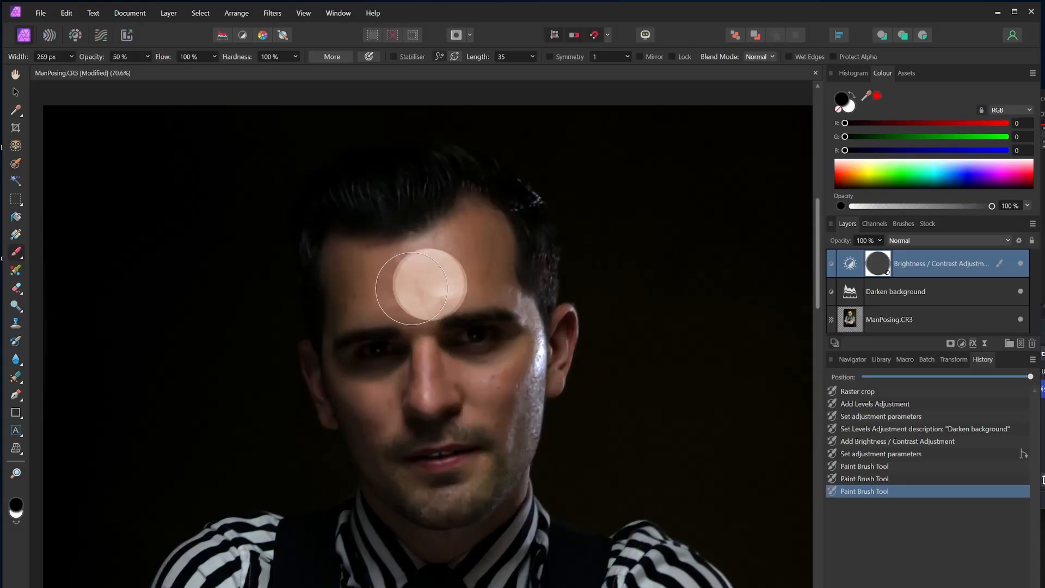
left_click(422, 283)
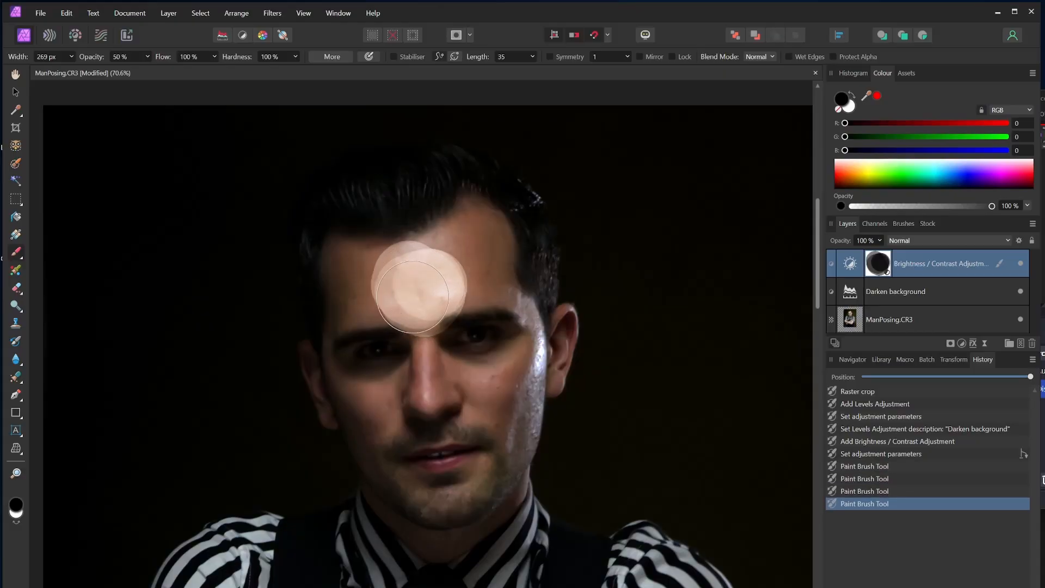
left_click(412, 296)
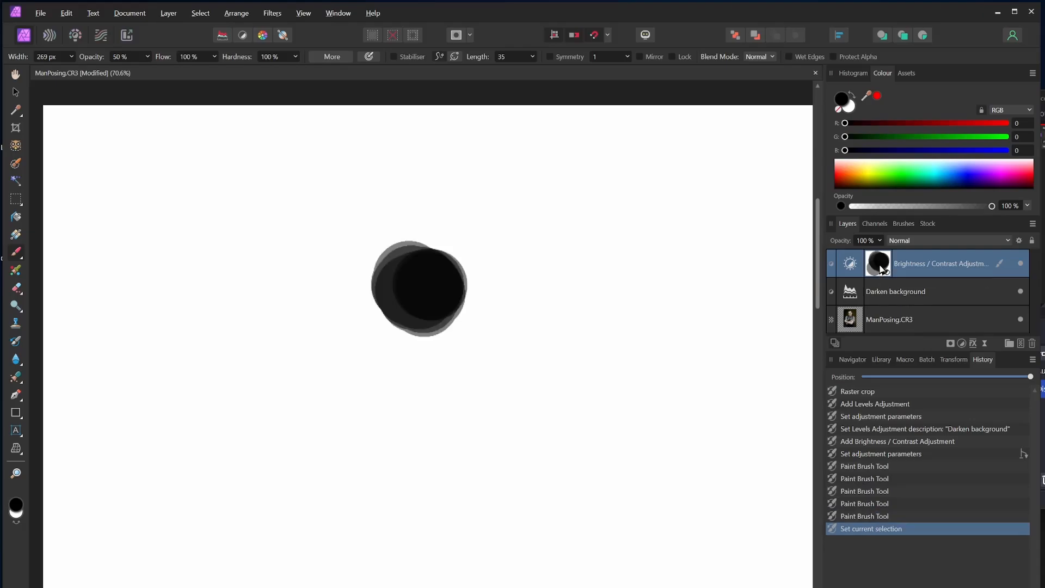
View the Brightness / Contrast adjustment's mask on its own, and return to the photo.
left_click(882, 270, "alt")
left_click(523, 292)
left_click(879, 324)
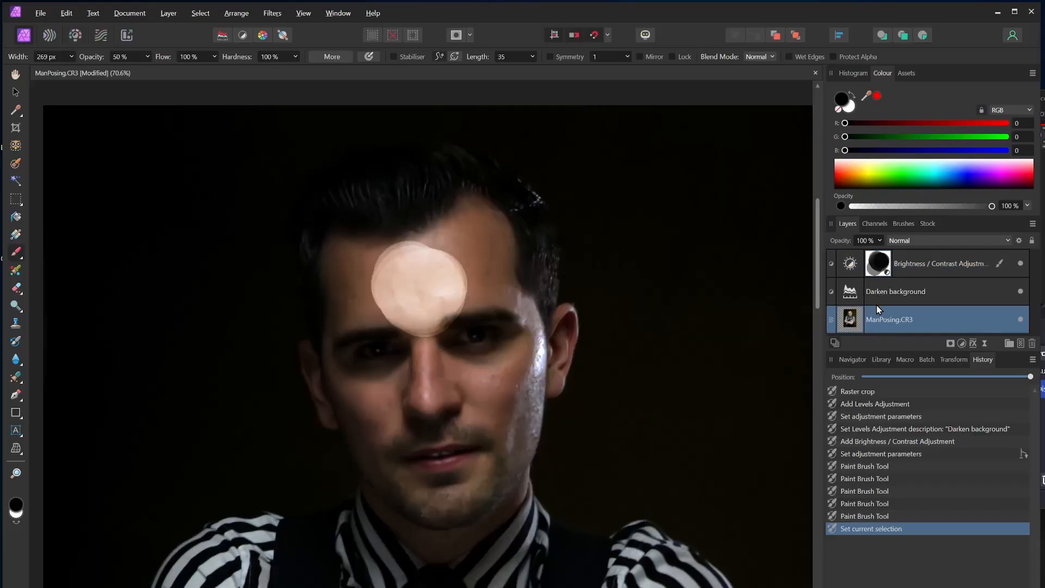
Undo all the forehead dabs, returning to the history state where the Brightness / Contrast parameters were set.
left_click(887, 455)
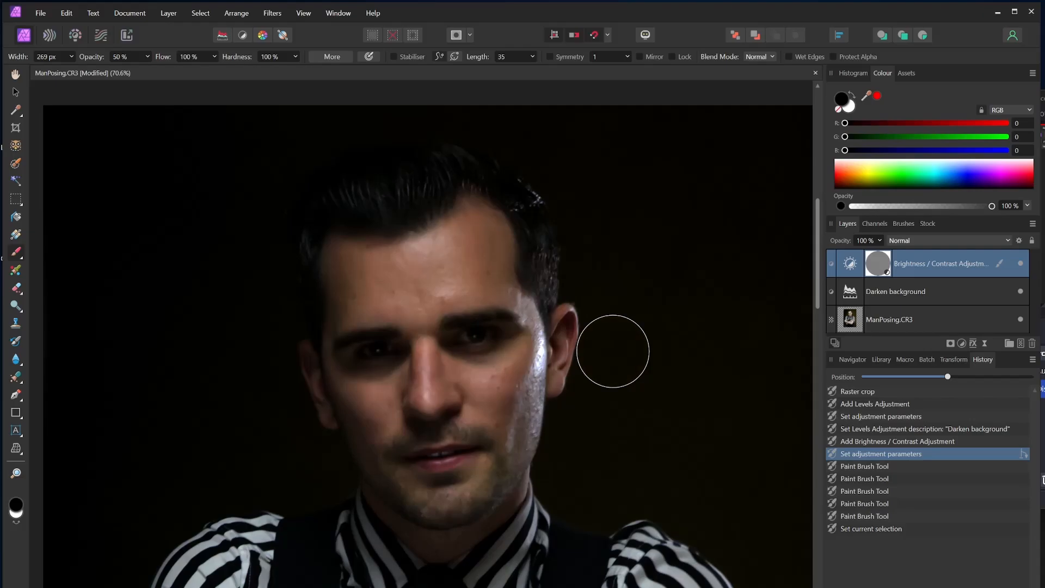
left_click(883, 442)
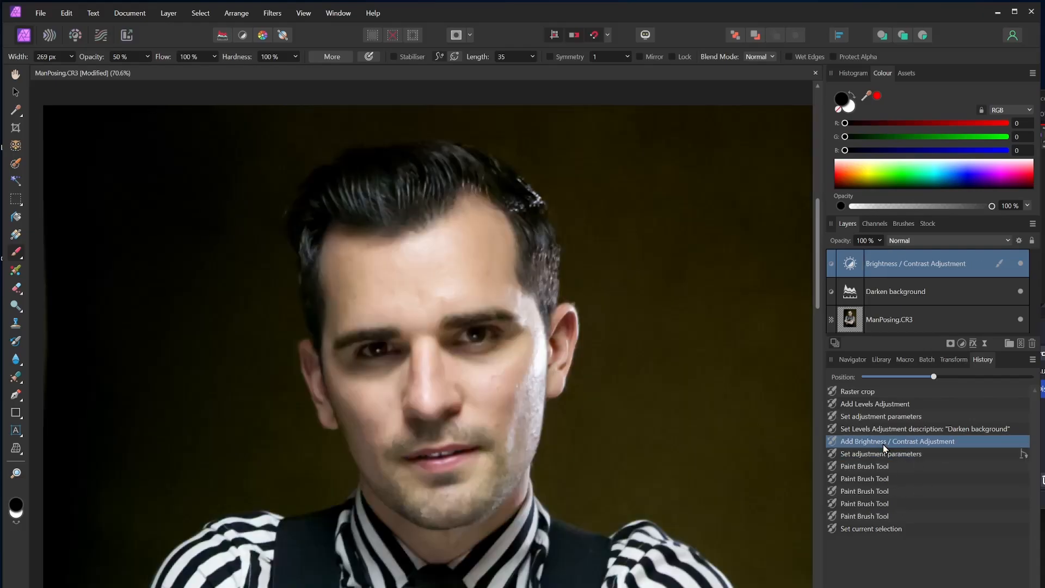
left_click(878, 454)
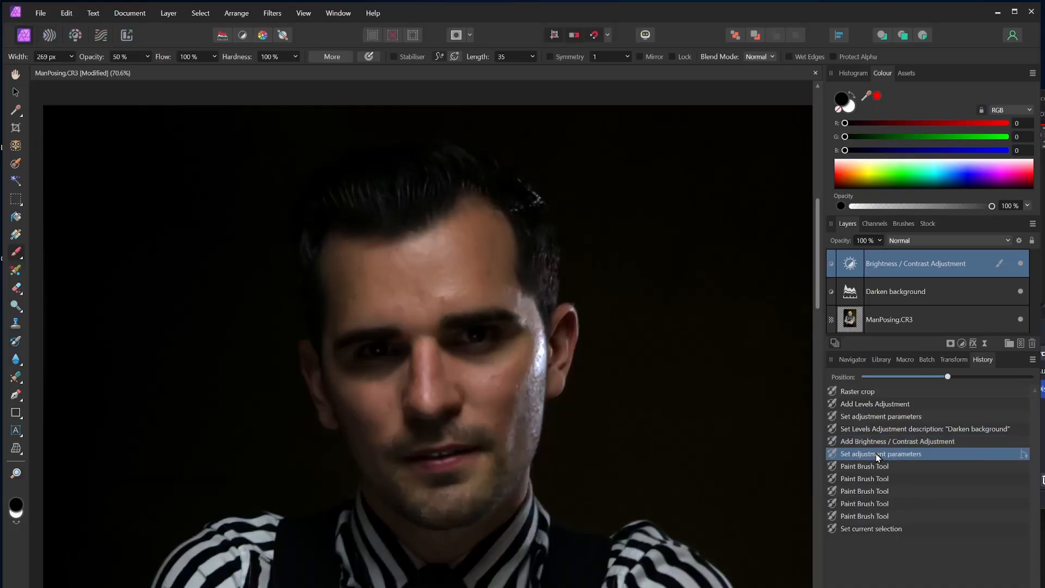
Set the brush hardness to 0% and the flow to 46%.
left_click(295, 57)
left_click_drag(219, 70, 308, 79)
mouse_move(169, 68)
left_mouse_down()
mouse_move(300, 70)
mouse_move(169, 79)
left_mouse_up()
left_click_drag(161, 58, 146, 57)
Enlarge the soft brush to 409 px wide for working on the face.
scroll(450, 270, "up", 5)
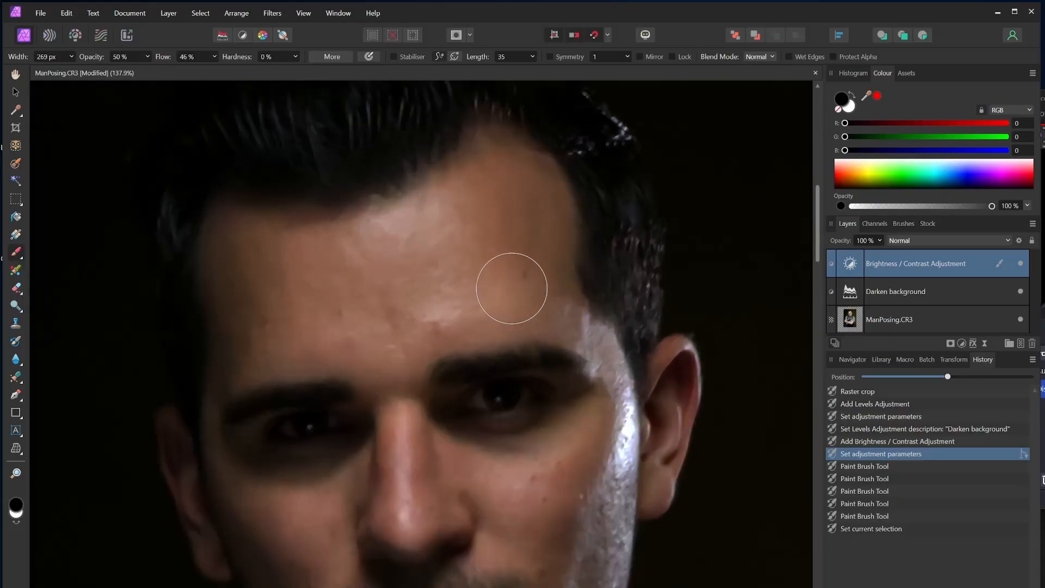
key("bracketright")
key("bracketright")
key("bracketright")
key("bracketright")
key("bracketright")
key("bracketright")
key("bracketright")
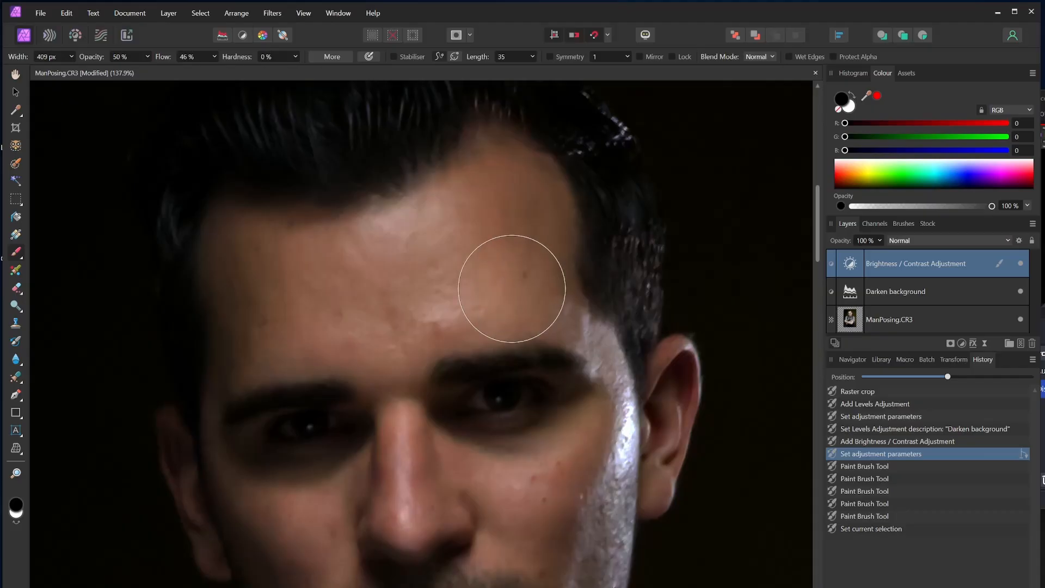
Paint the darkening away from the forehead, eyes, nose and cheeks with soft black strokes on the adjustment's mask.
scroll(511, 289, "down", 3)
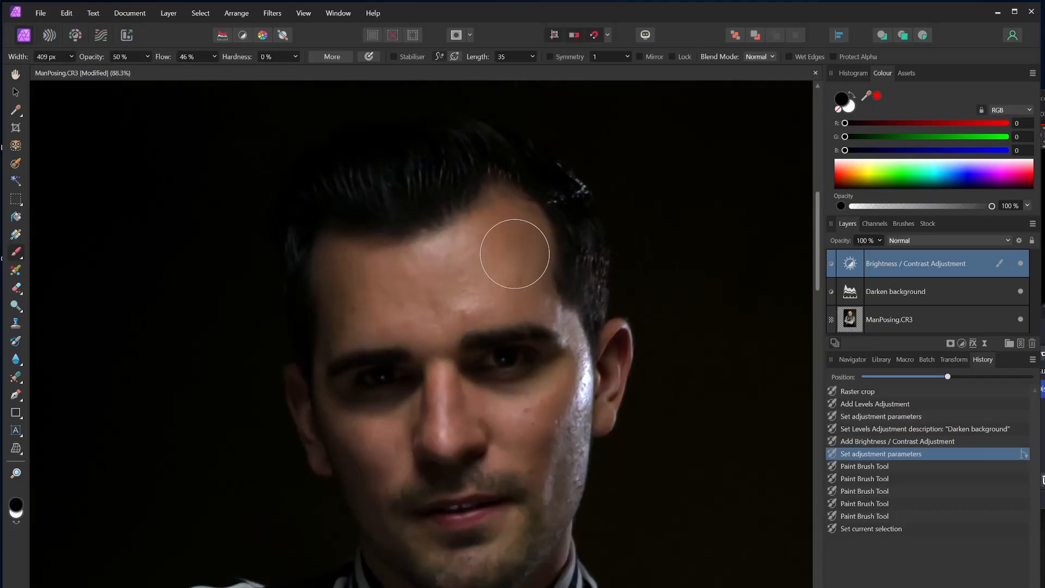
left_click_drag(501, 228, 518, 245)
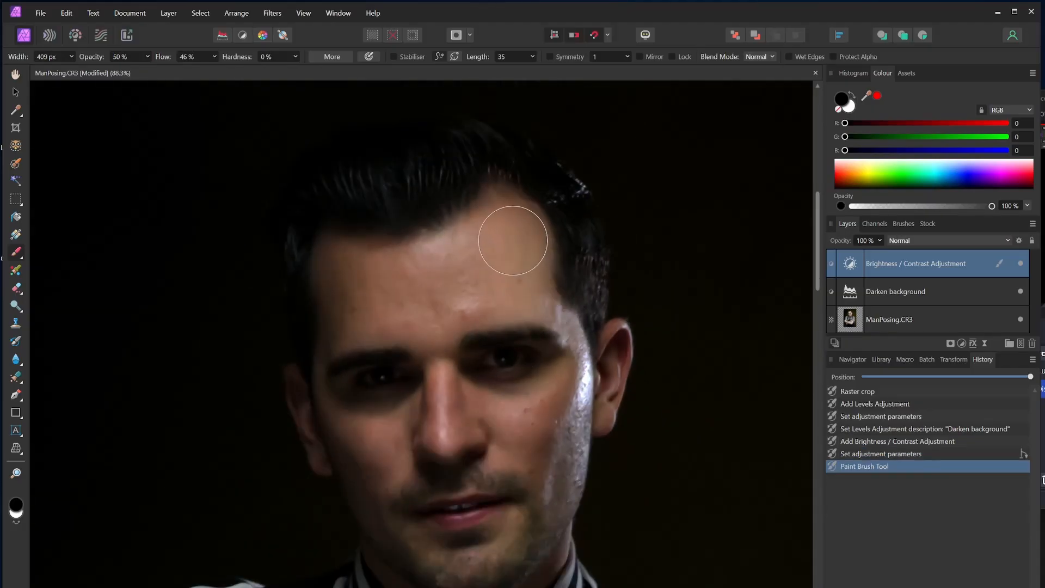
mouse_move(439, 266)
left_mouse_down()
mouse_move(326, 266)
mouse_move(345, 354)
mouse_move(437, 318)
mouse_move(491, 317)
mouse_move(500, 325)
mouse_move(451, 366)
mouse_move(383, 319)
mouse_move(441, 289)
left_mouse_up()
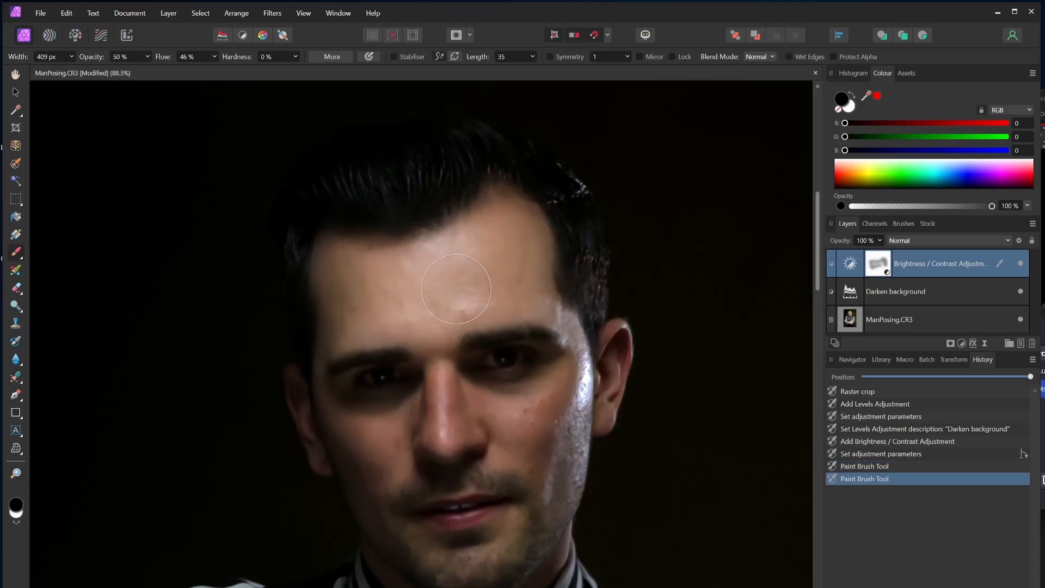
mouse_move(475, 424)
left_mouse_down()
mouse_move(479, 321)
mouse_move(461, 268)
mouse_move(443, 303)
mouse_move(434, 237)
mouse_move(428, 283)
mouse_move(408, 243)
mouse_move(402, 249)
left_mouse_up()
scroll(460, 268, "down", 1)
mouse_move(398, 253)
left_mouse_down()
mouse_move(357, 236)
mouse_move(378, 251)
mouse_move(417, 240)
mouse_move(405, 251)
mouse_move(353, 242)
mouse_move(397, 366)
mouse_move(429, 402)
mouse_move(482, 401)
mouse_move(521, 367)
mouse_move(528, 284)
mouse_move(492, 349)
mouse_move(498, 326)
left_mouse_up()
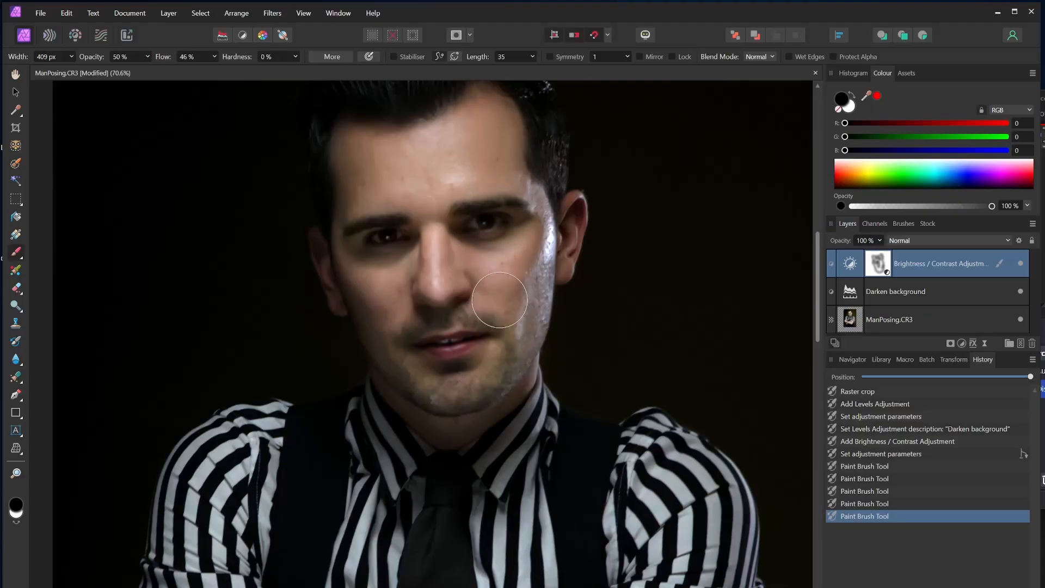
mouse_move(536, 215)
left_mouse_down()
mouse_move(544, 259)
mouse_move(540, 210)
mouse_move(554, 260)
mouse_move(533, 324)
mouse_move(540, 223)
mouse_move(542, 258)
left_mouse_up()
Paint the darkening away from the jaw and neck area and the crossed forearms with soft black strokes on the Brightness / Contrast mask.
left_click_drag(381, 462, 411, 357)
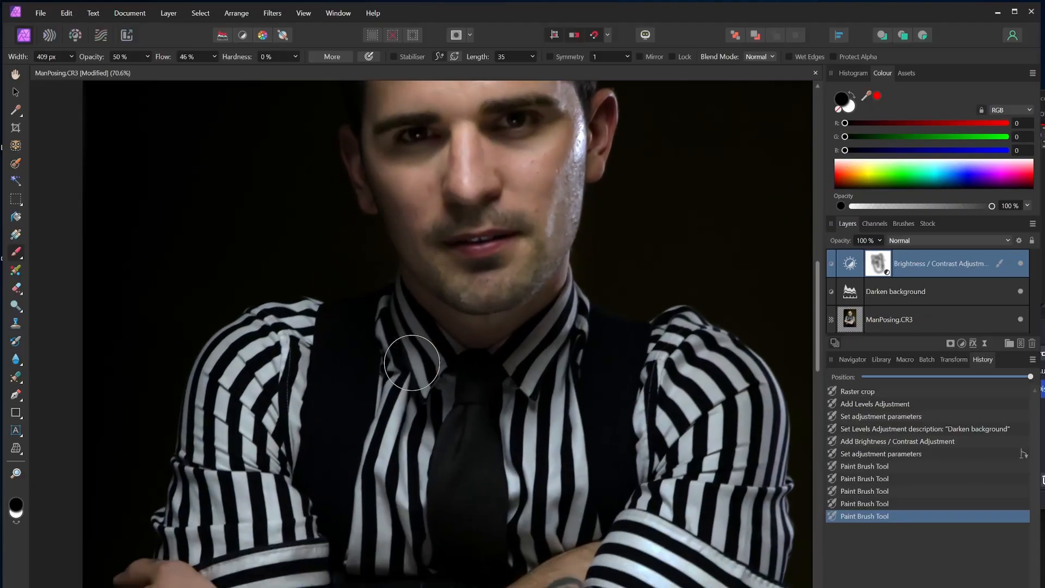
scroll(412, 354, "down", 1)
left_click_drag(415, 297, 444, 327)
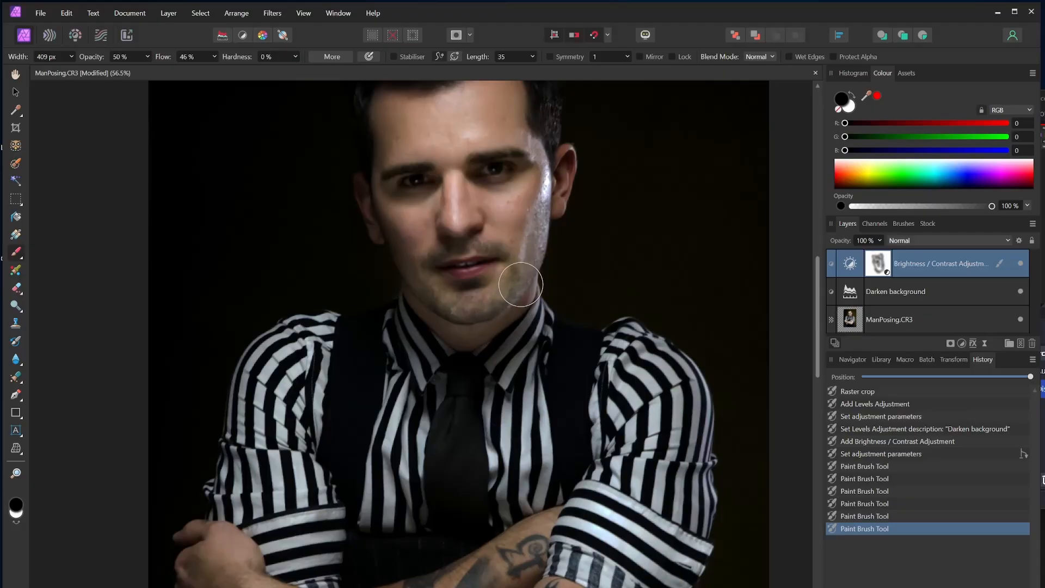
left_click_drag(460, 378, 469, 273)
scroll(469, 272, "down", 1)
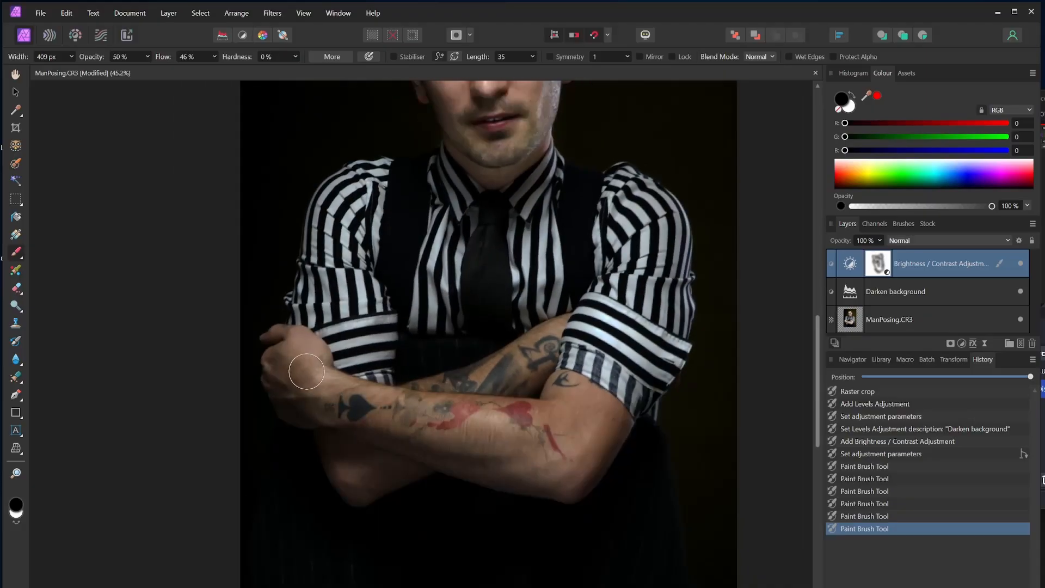
mouse_move(296, 349)
left_mouse_down()
mouse_move(337, 398)
mouse_move(377, 416)
mouse_move(296, 396)
mouse_move(283, 367)
mouse_move(294, 417)
mouse_move(303, 402)
mouse_move(538, 474)
mouse_move(553, 457)
mouse_move(348, 402)
mouse_move(557, 428)
mouse_move(509, 422)
mouse_move(548, 412)
mouse_move(557, 389)
mouse_move(616, 425)
mouse_move(570, 478)
mouse_move(602, 451)
left_mouse_up()
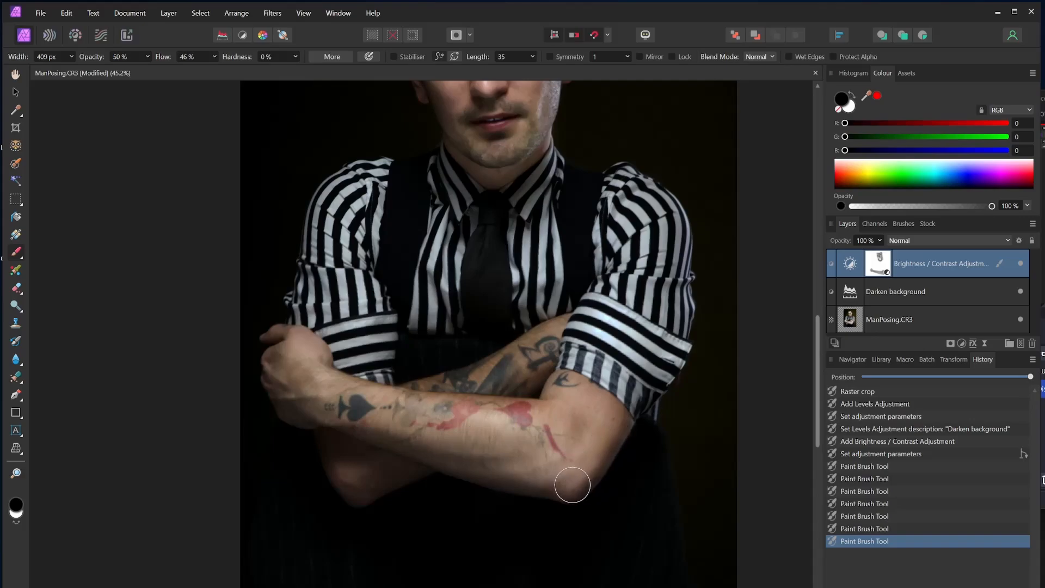
mouse_move(572, 484)
left_mouse_down()
mouse_move(526, 406)
mouse_move(513, 350)
mouse_move(541, 350)
mouse_move(403, 400)
mouse_move(513, 380)
mouse_move(550, 358)
mouse_move(505, 398)
mouse_move(544, 342)
mouse_move(486, 398)
mouse_move(337, 459)
mouse_move(360, 488)
mouse_move(456, 460)
mouse_move(392, 471)
mouse_move(361, 463)
mouse_move(396, 428)
mouse_move(391, 461)
mouse_move(367, 420)
left_mouse_up()
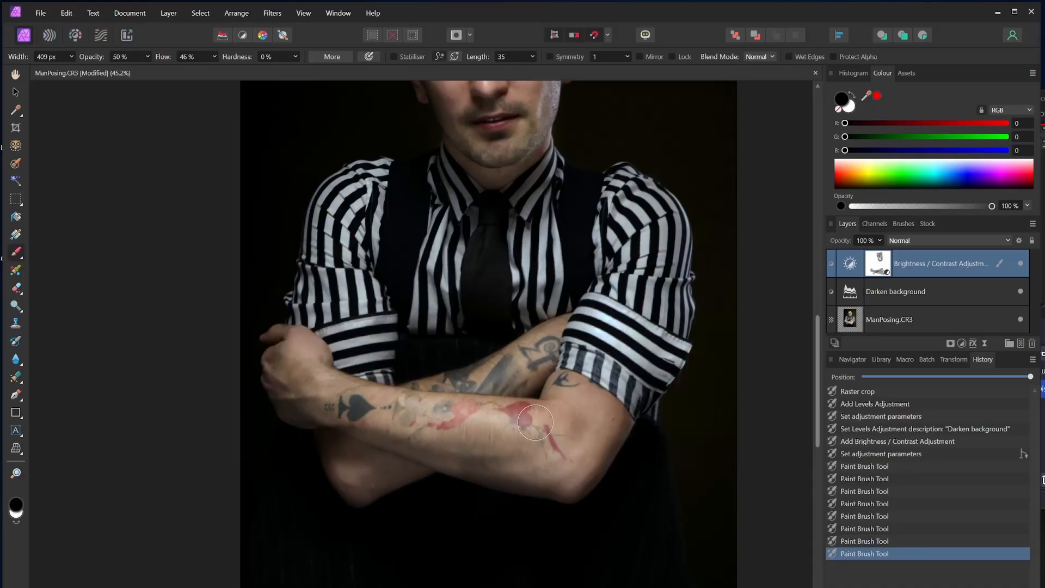
Reduce the soft brush to 154 px wide for finer work on the man's head.
scroll(536, 423, "up", 5)
scroll(534, 416, "down", 2)
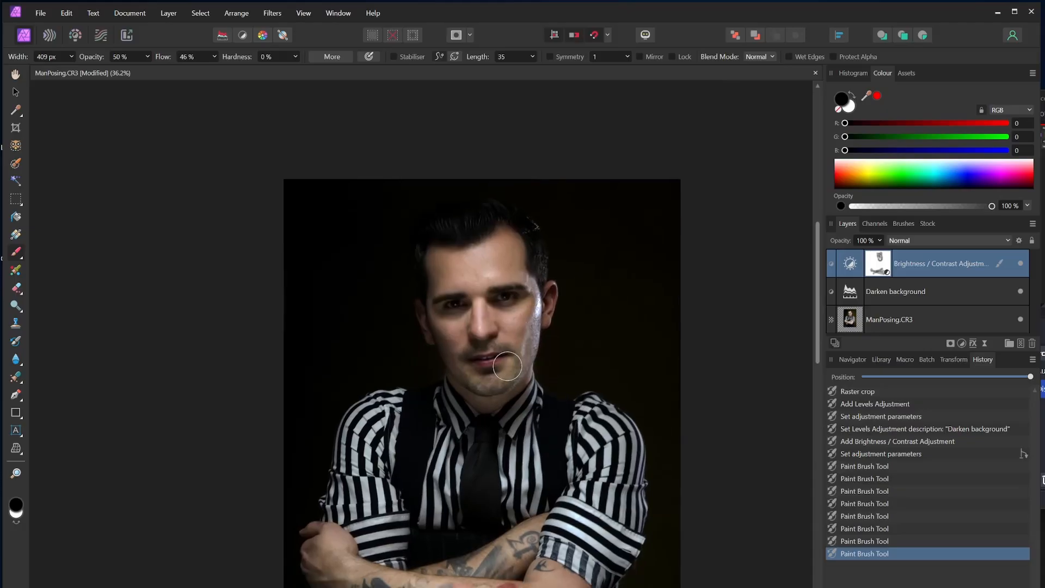
scroll(508, 367, "up", 3)
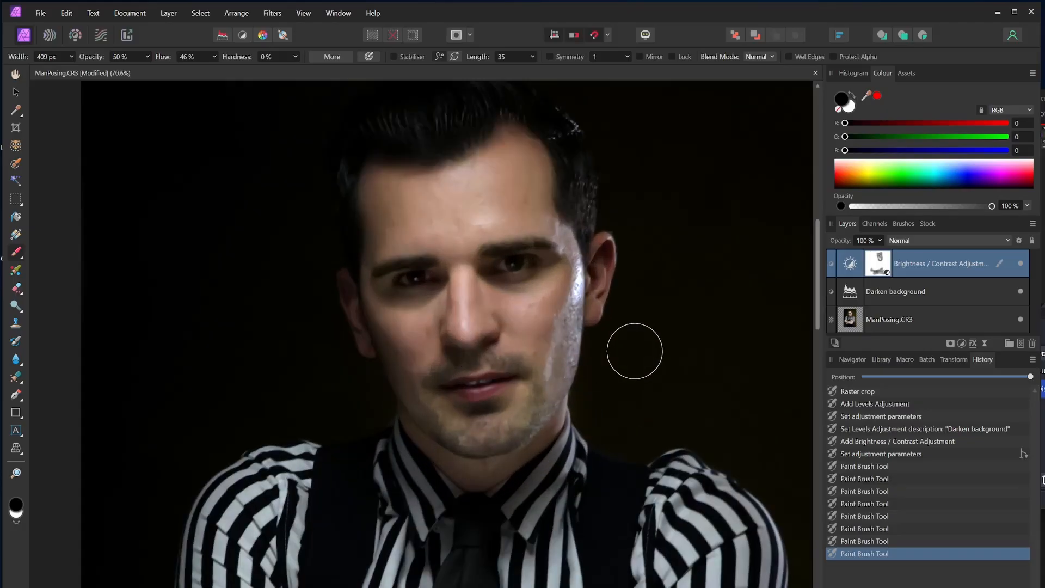
key("bracketleft")
key("bracketleft")
key("bracketleft")
key("bracketleft")
key("bracketleft")
key("bracketleft")
Brighten both of the man's ears with soft black strokes on the Brightness / Contrast adjustment's mask.
scroll(665, 227, "up", 4)
mouse_move(490, 285)
left_mouse_down()
mouse_move(483, 439)
mouse_move(506, 332)
left_mouse_up()
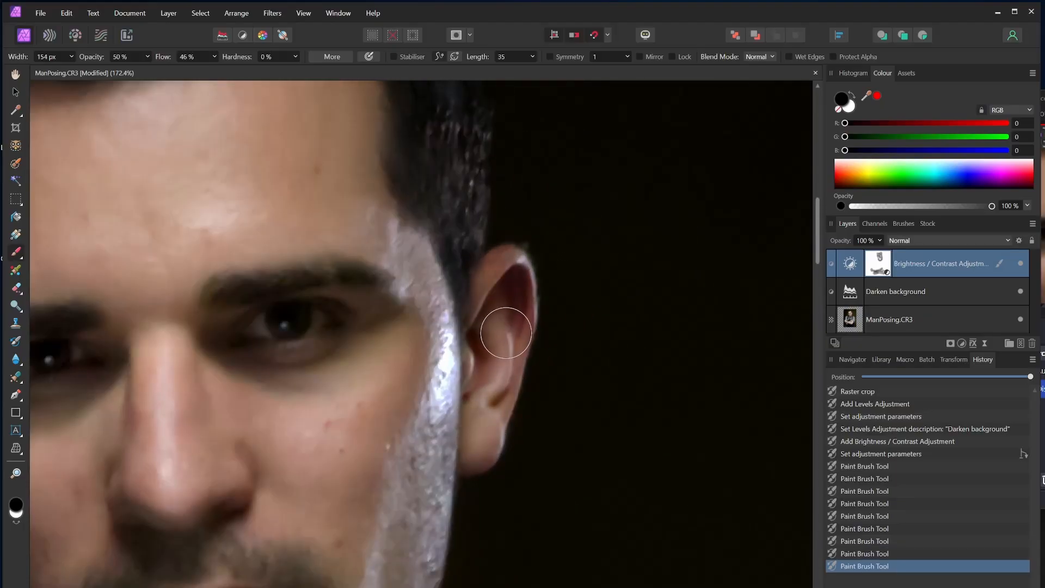
left_click_drag(436, 345, 802, 309)
mouse_move(241, 327)
left_mouse_down()
mouse_move(288, 488)
mouse_move(310, 497)
left_mouse_up()
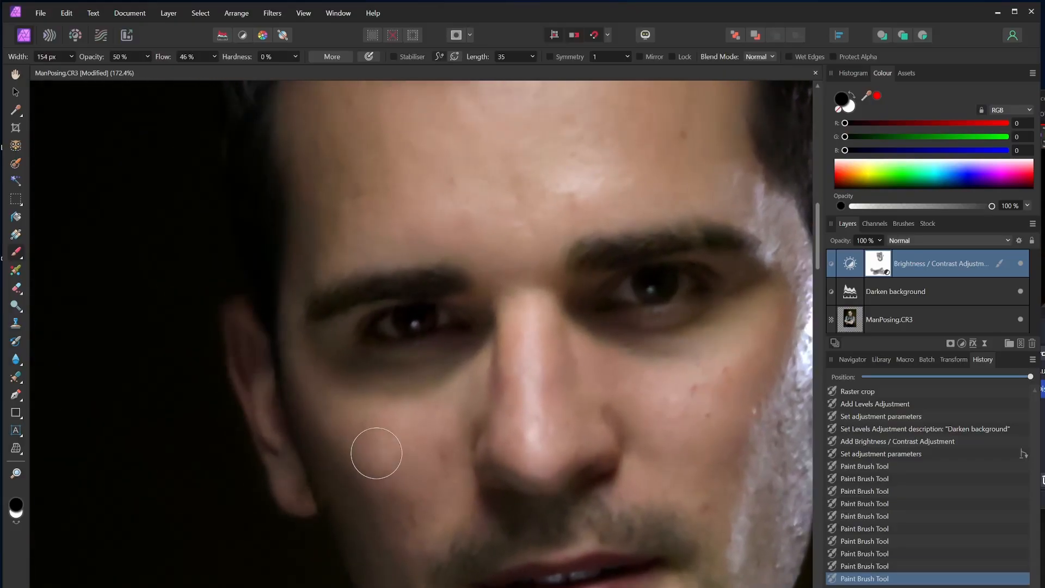
Brighten the shadowed skin beneath both eyes with soft black strokes on the adjustment's mask.
scroll(376, 453, "down", 5)
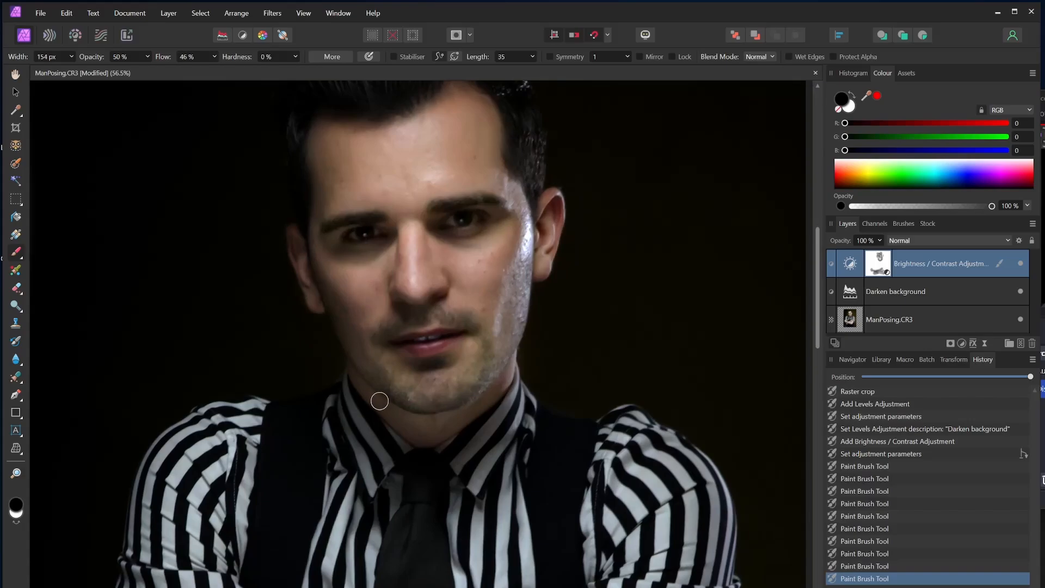
scroll(380, 401, "down", 2)
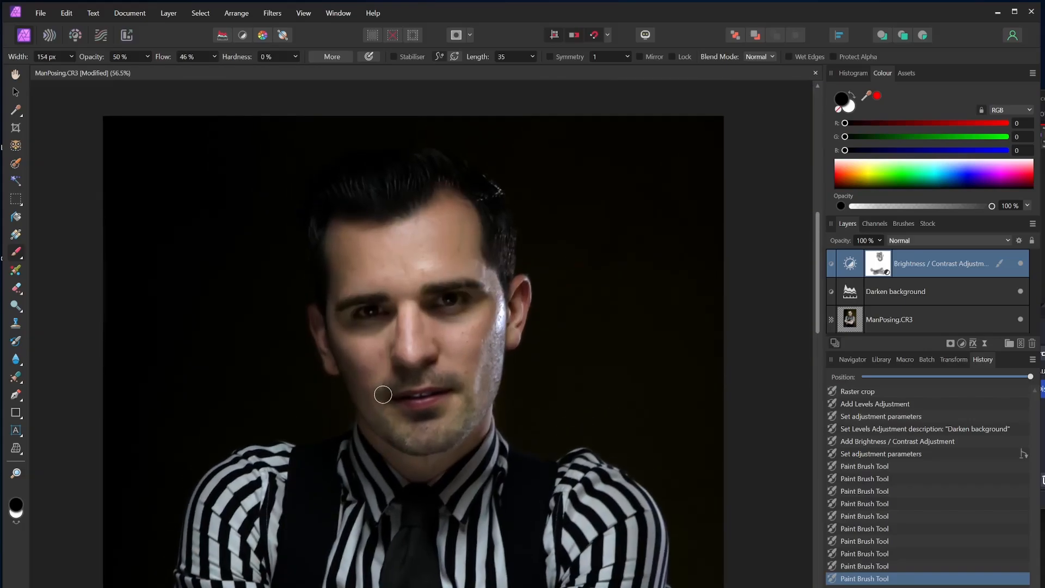
scroll(456, 329, "up", 3)
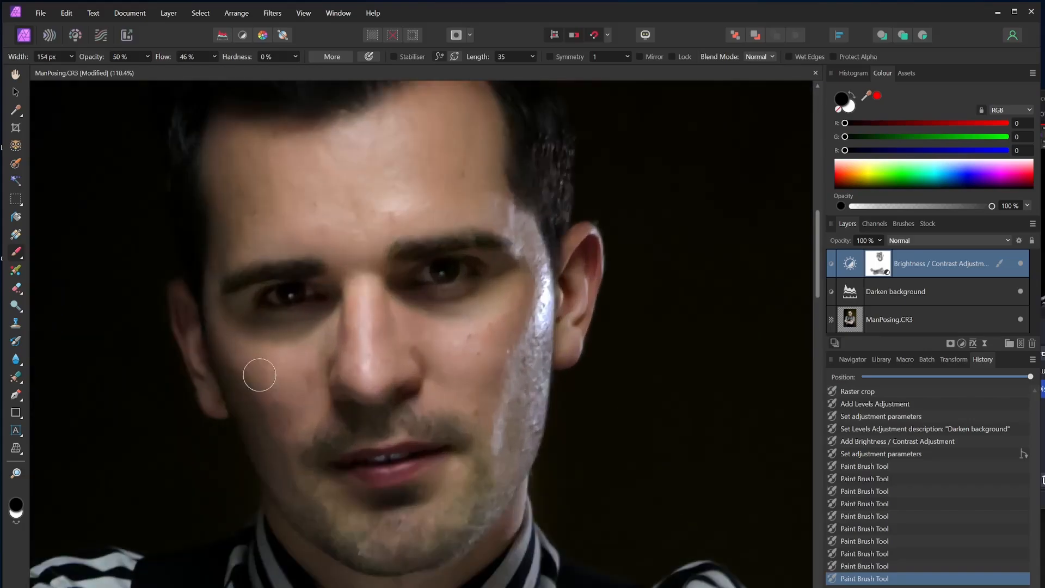
scroll(419, 376, "up", 3)
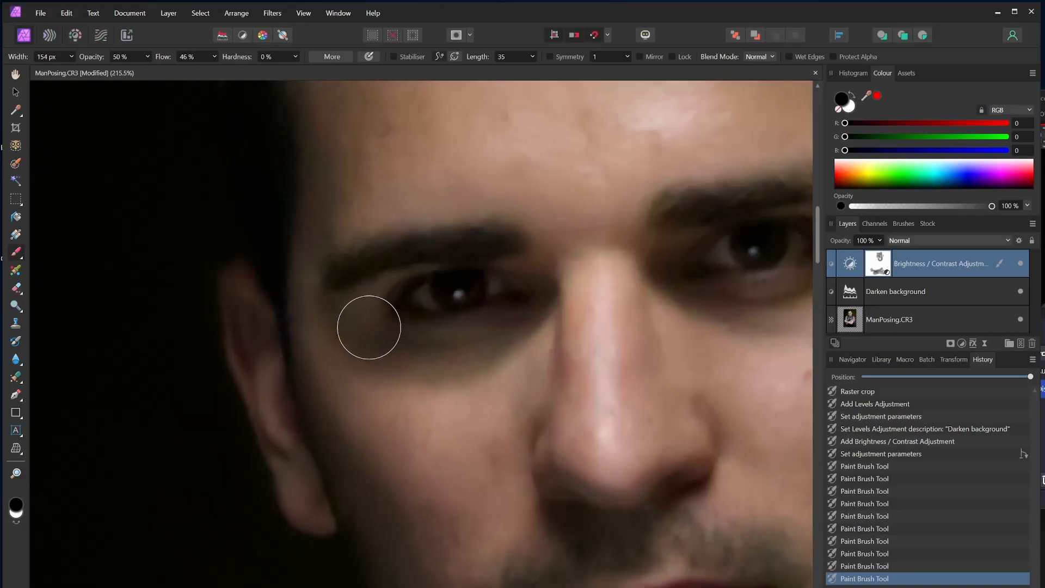
left_click_drag(369, 327, 399, 354)
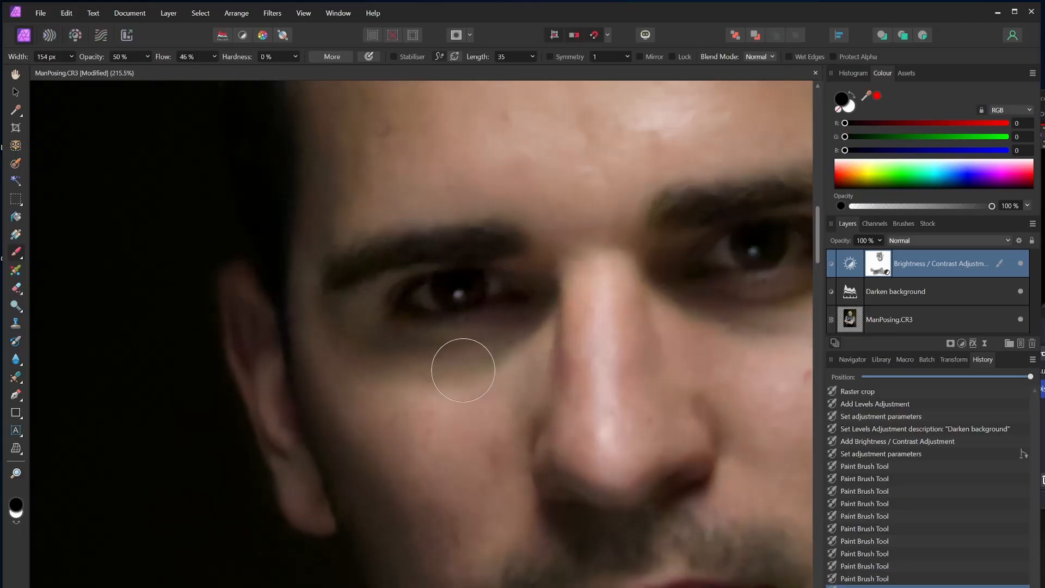
mouse_move(336, 323)
left_mouse_down()
mouse_move(373, 351)
mouse_move(451, 365)
mouse_move(504, 331)
mouse_move(421, 368)
mouse_move(353, 332)
mouse_move(341, 315)
mouse_move(372, 338)
left_mouse_up()
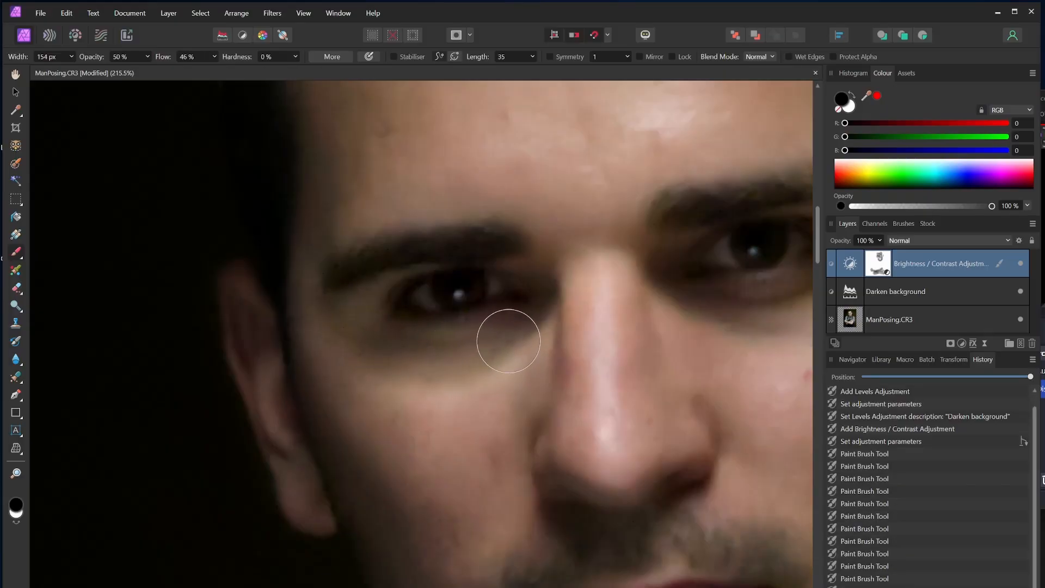
left_click_drag(665, 292, 765, 330)
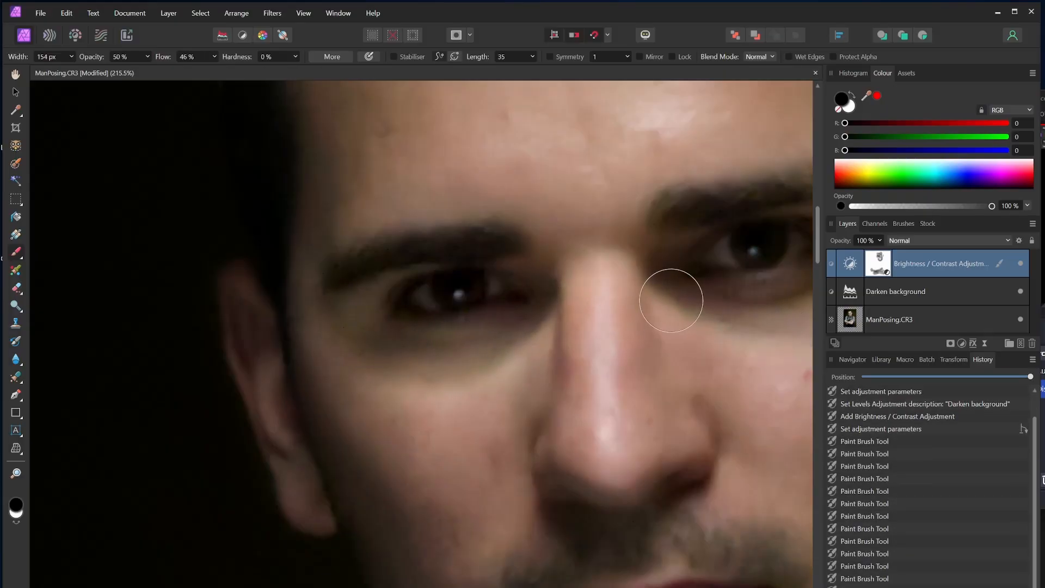
left_click_drag(681, 373, 448, 392)
mouse_move(474, 332)
left_mouse_down()
mouse_move(538, 325)
mouse_move(577, 298)
mouse_move(467, 343)
mouse_move(441, 342)
mouse_move(549, 325)
left_mouse_up()
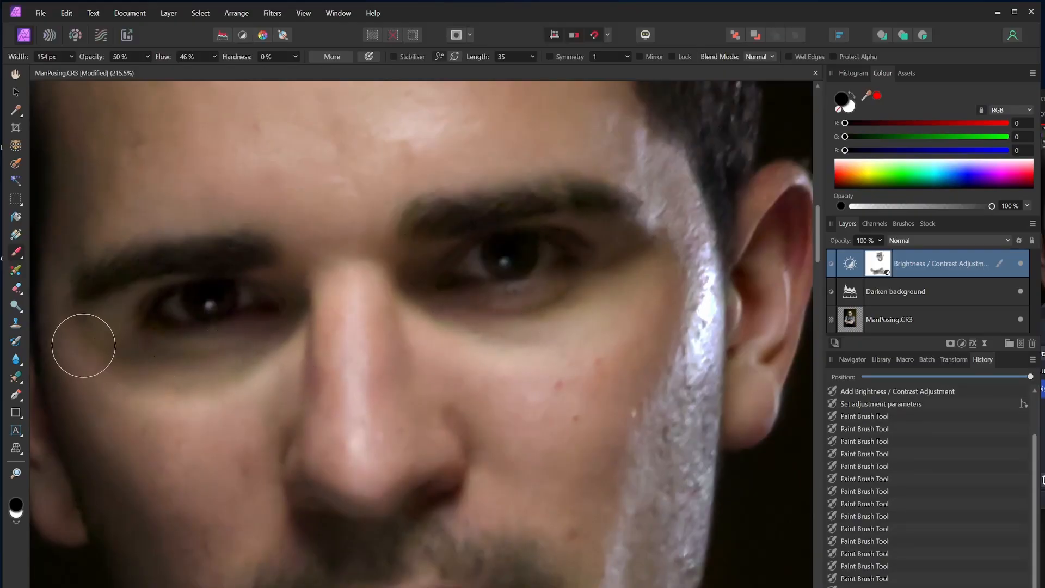
Switch the brush colour to white and paint some darkening back beneath both eyes and on the upper cheeks.
scroll(225, 438, "down", 3)
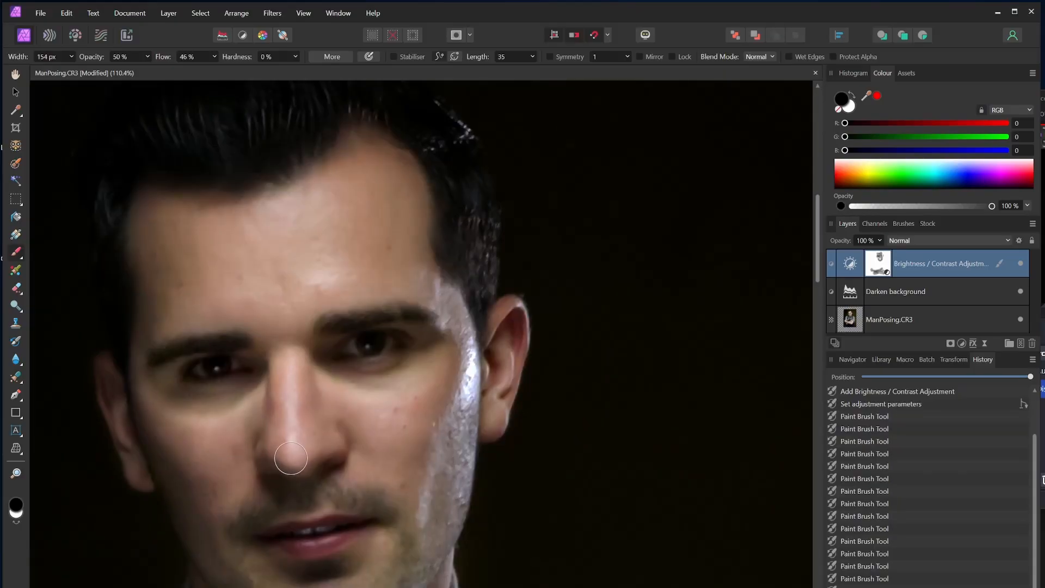
scroll(294, 457, "down", 3)
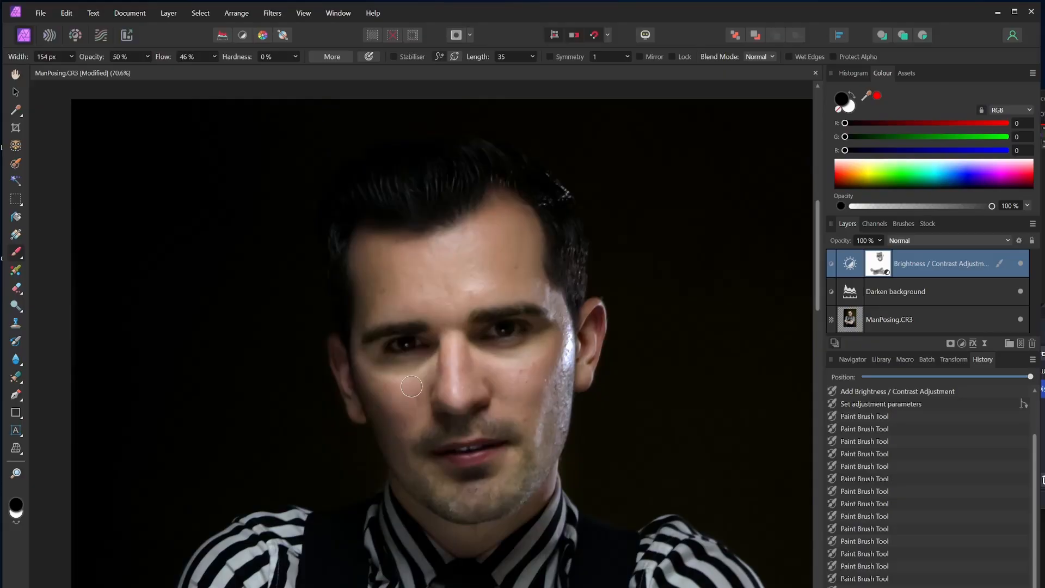
key("x")
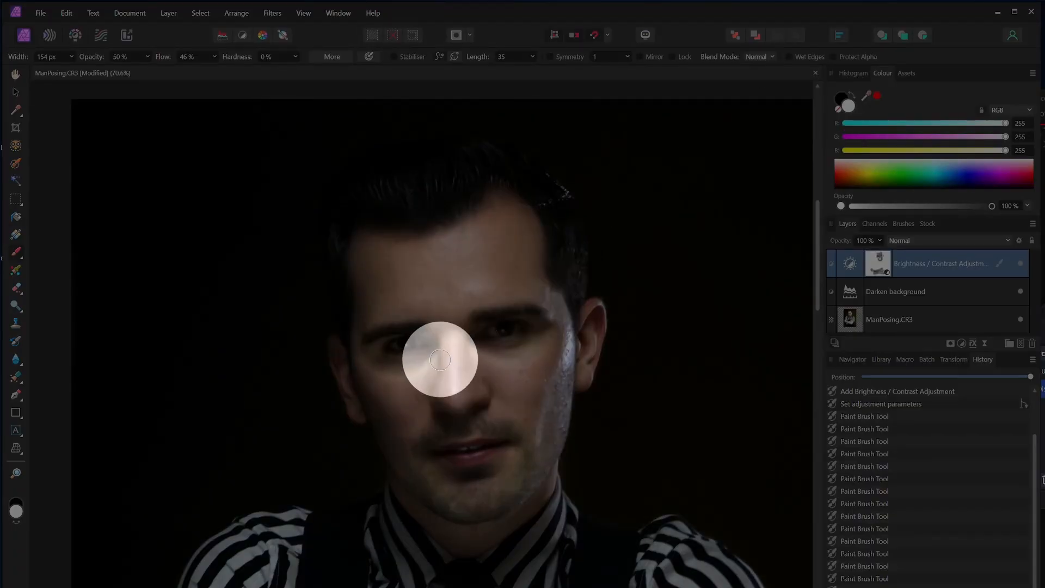
scroll(419, 375, "up", 4)
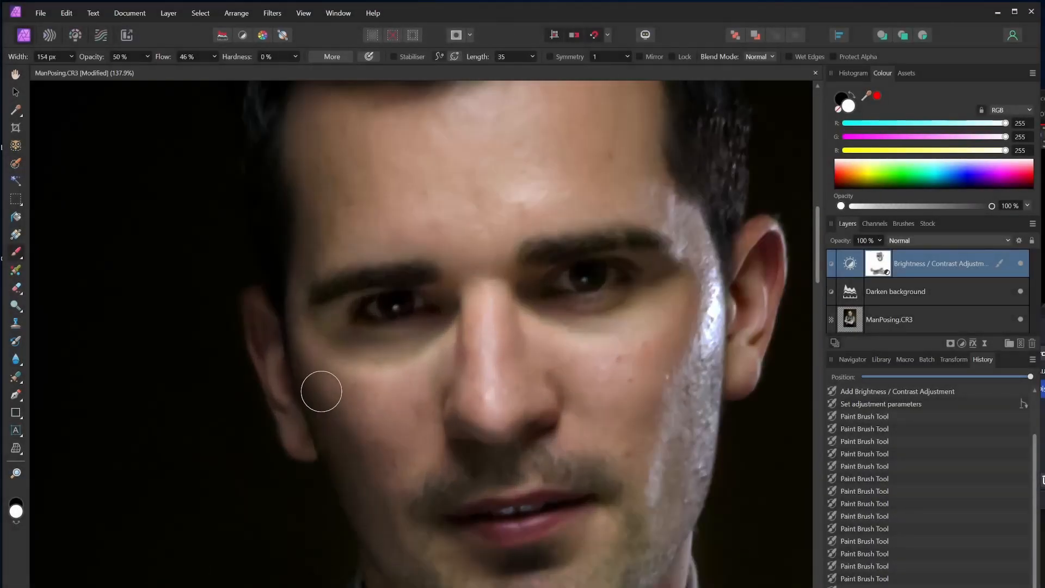
mouse_move(312, 366)
left_mouse_down()
mouse_move(370, 386)
mouse_move(455, 372)
left_mouse_up()
mouse_move(321, 393)
left_mouse_down()
mouse_move(436, 366)
mouse_move(457, 329)
left_mouse_up()
mouse_move(340, 401)
left_mouse_down()
mouse_move(431, 377)
mouse_move(467, 330)
left_mouse_up()
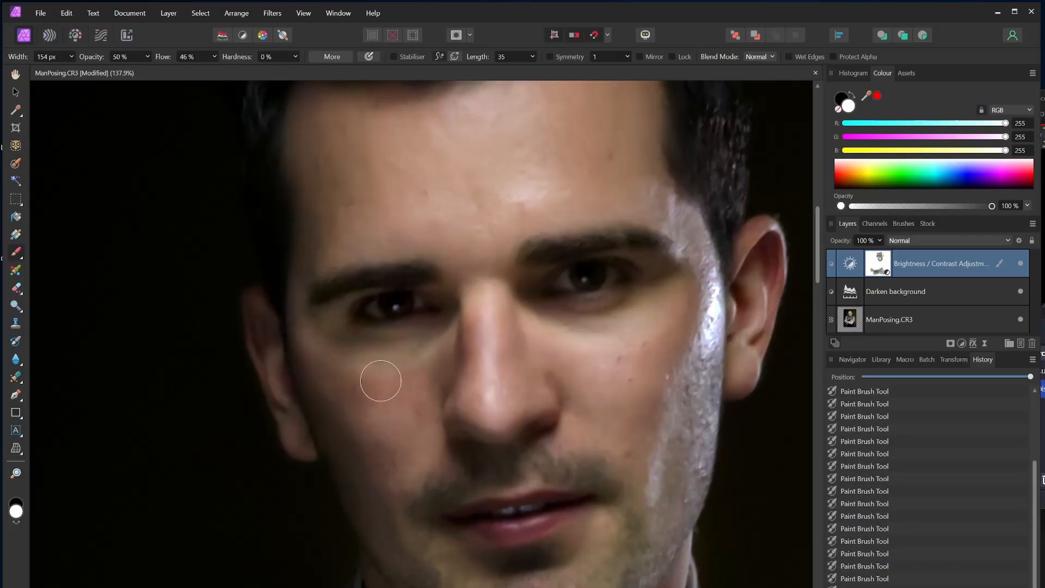
mouse_move(381, 380)
left_mouse_down()
mouse_move(456, 363)
mouse_move(482, 336)
mouse_move(408, 378)
mouse_move(467, 330)
mouse_move(433, 357)
left_mouse_up()
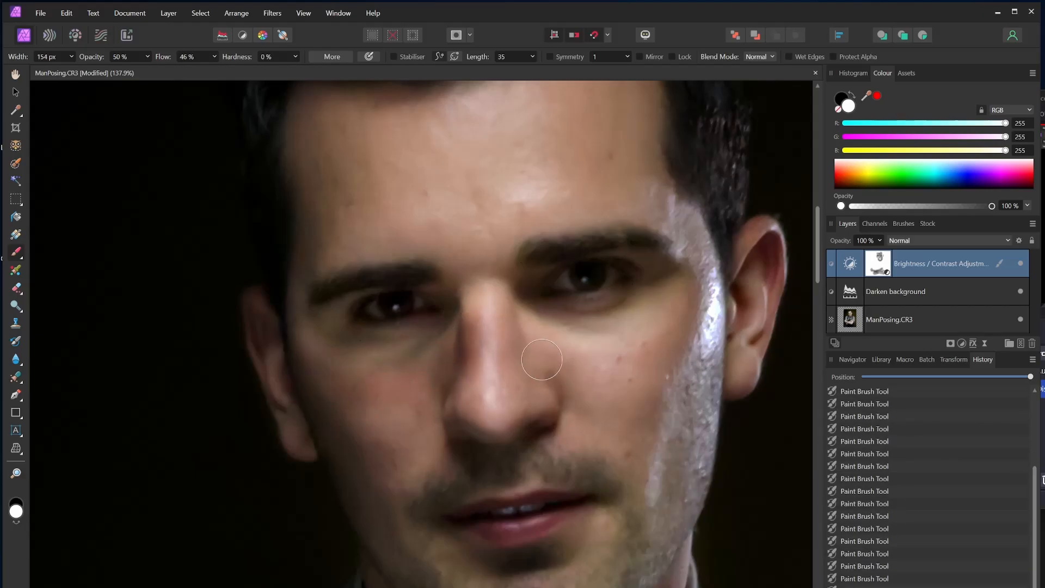
mouse_move(517, 329)
left_mouse_down()
mouse_move(596, 345)
mouse_move(669, 329)
left_mouse_up()
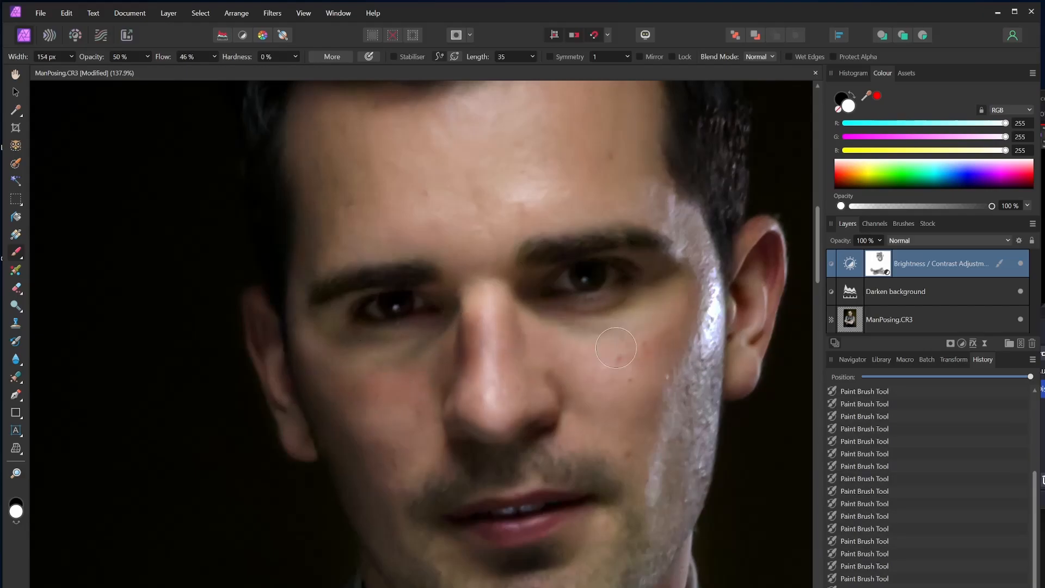
mouse_move(524, 326)
left_mouse_down()
mouse_move(626, 336)
mouse_move(660, 312)
mouse_move(659, 302)
mouse_move(607, 337)
mouse_move(556, 350)
mouse_move(502, 341)
mouse_move(500, 331)
mouse_move(614, 331)
left_mouse_up()
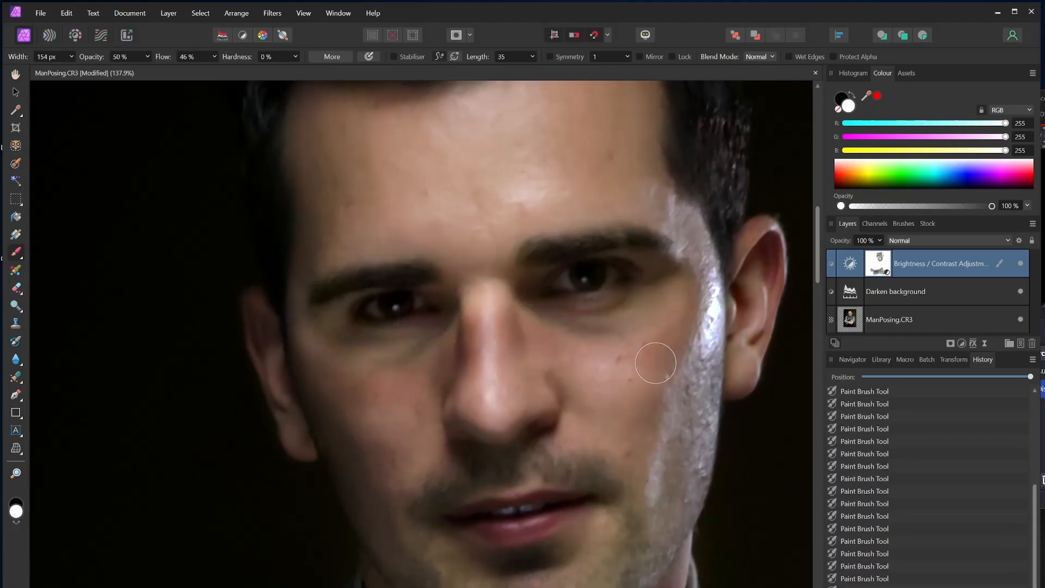
Compare the whole portrait with and without the Brightness / Contrast adjustment by hiding and showing that layer.
scroll(585, 361, "down", 1)
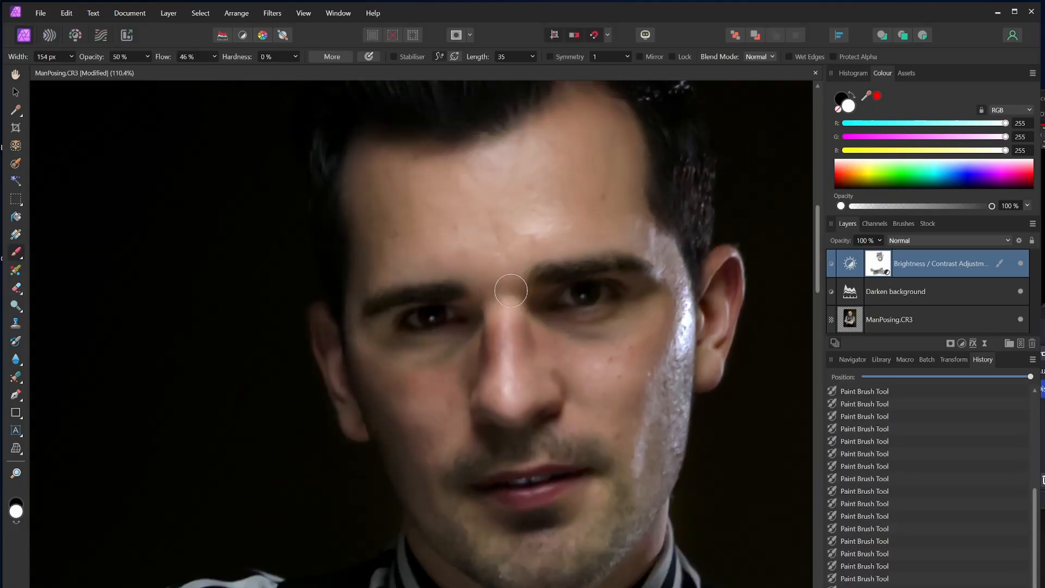
scroll(520, 376, "down", 3)
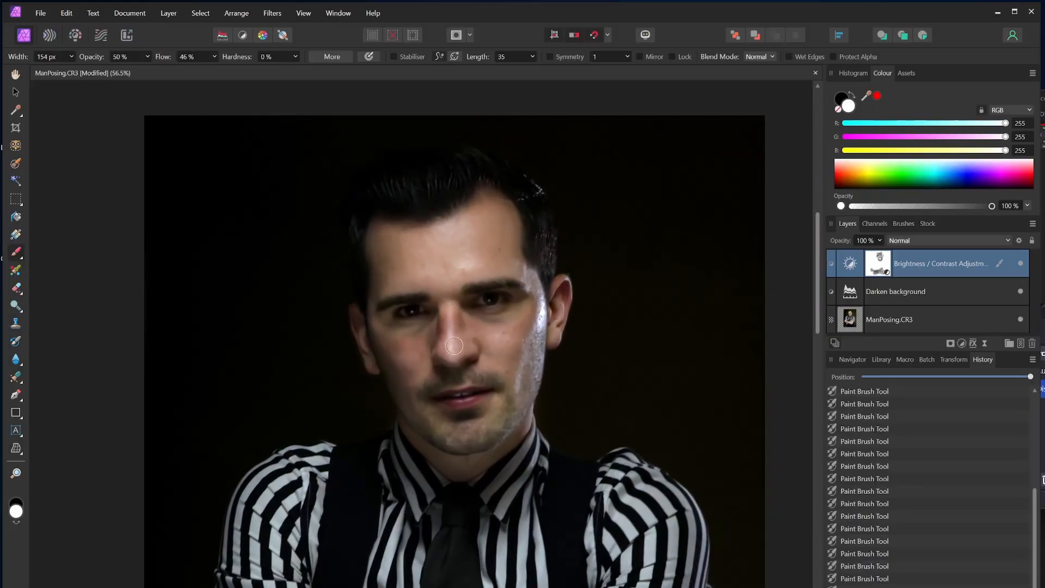
scroll(454, 346, "down", 2)
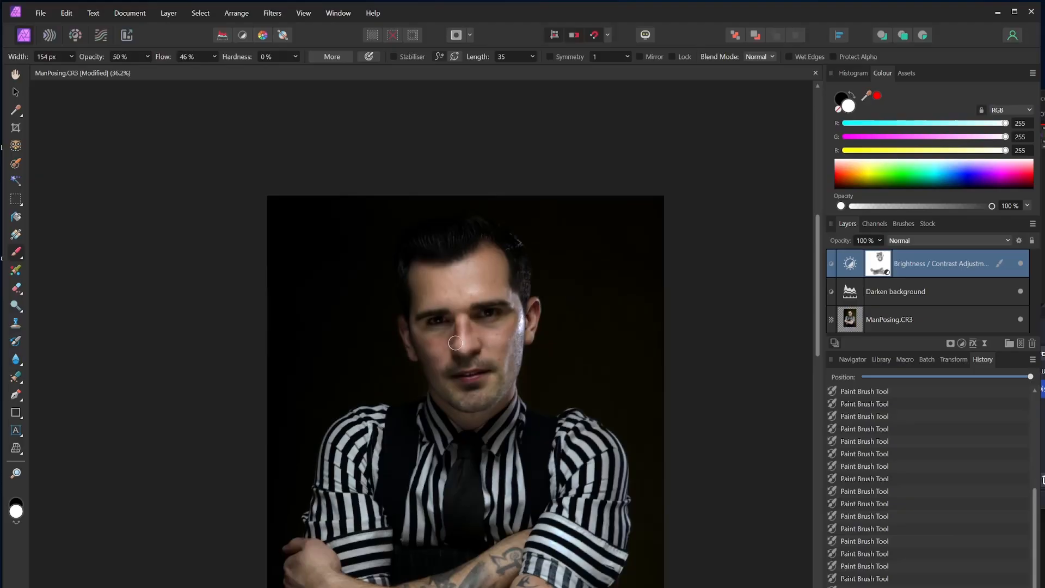
scroll(470, 274, "up", 1)
left_click_drag(471, 274, 416, 272)
scroll(416, 272, "down", 1)
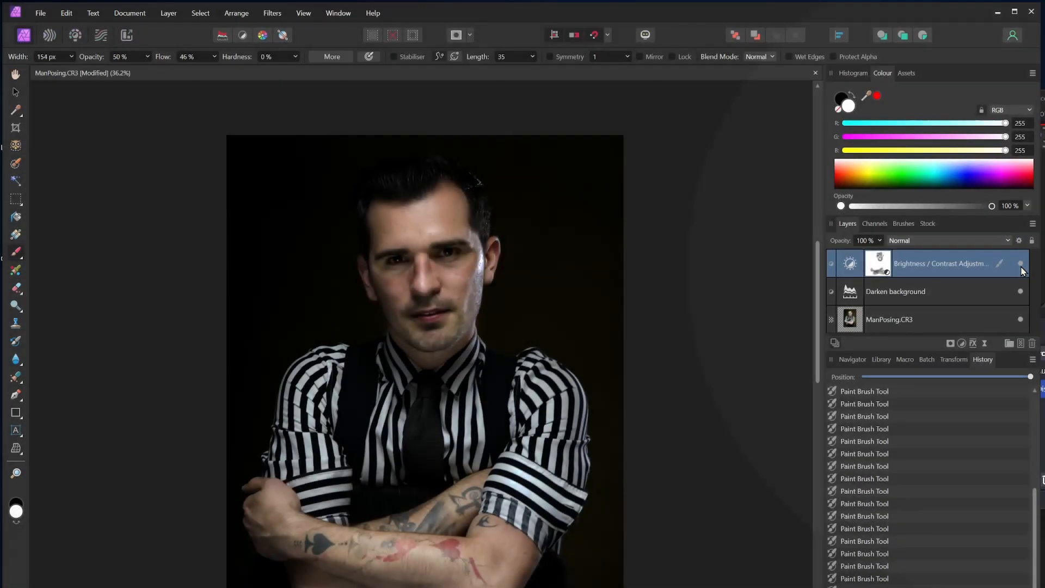
left_click(1021, 265)
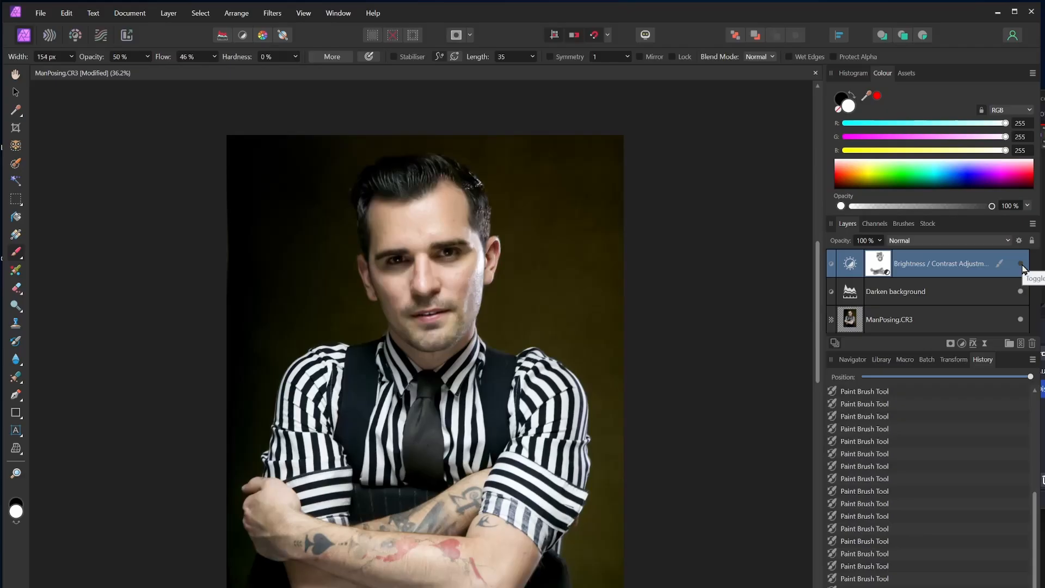
left_click(1021, 264)
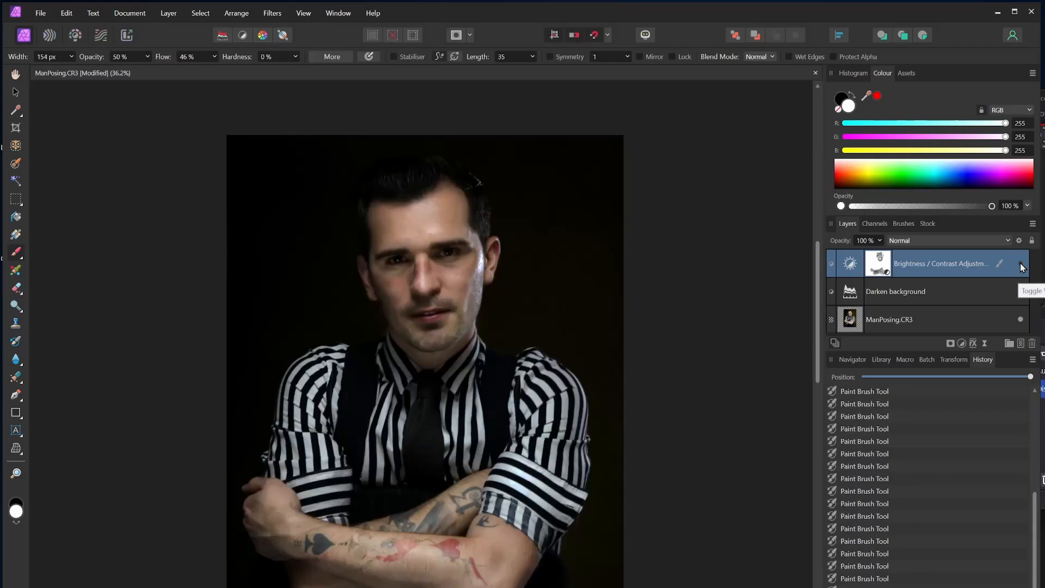
left_click(1022, 292)
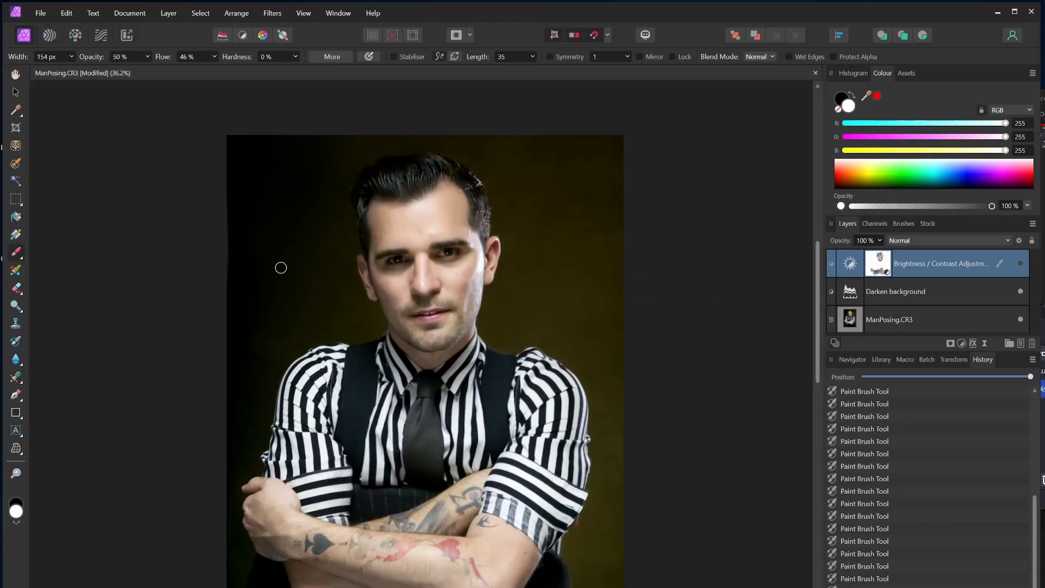
left_click(1021, 292)
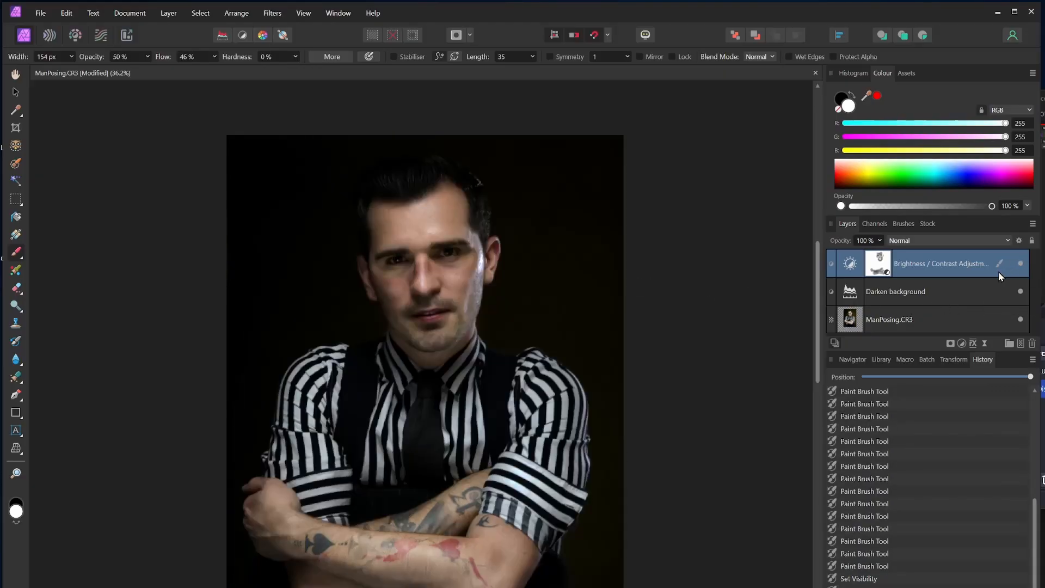
Raise the Black Level of the Darken background Levels adjustment to 10%.
double_click(851, 294)
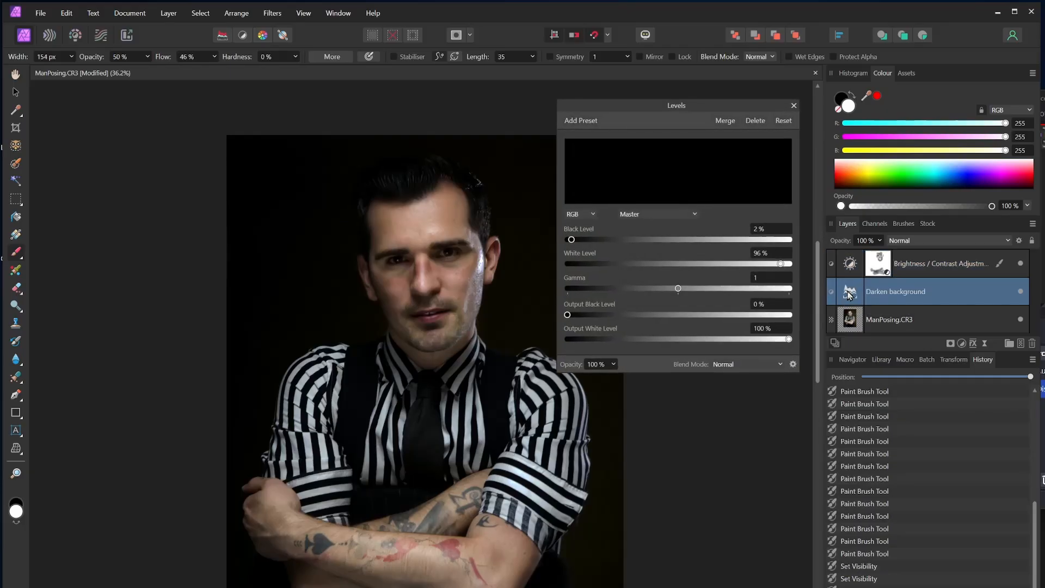
mouse_move(571, 240)
left_mouse_down()
mouse_move(666, 238)
mouse_move(573, 242)
mouse_move(591, 242)
left_mouse_up()
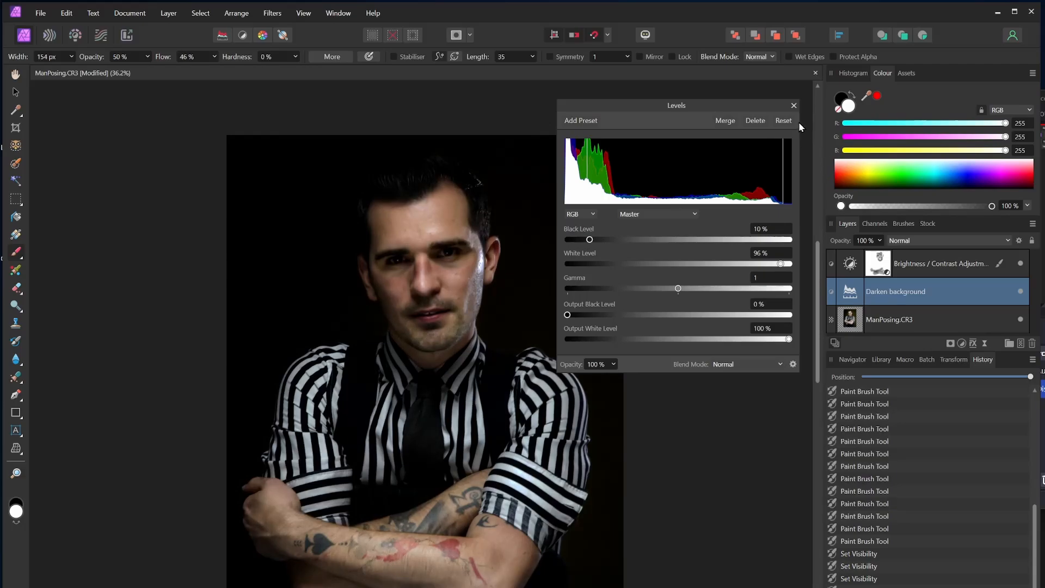
Close the Levels settings and compare the portrait with and without both the Brightness / Contrast and Darken background adjustments.
left_click(794, 105)
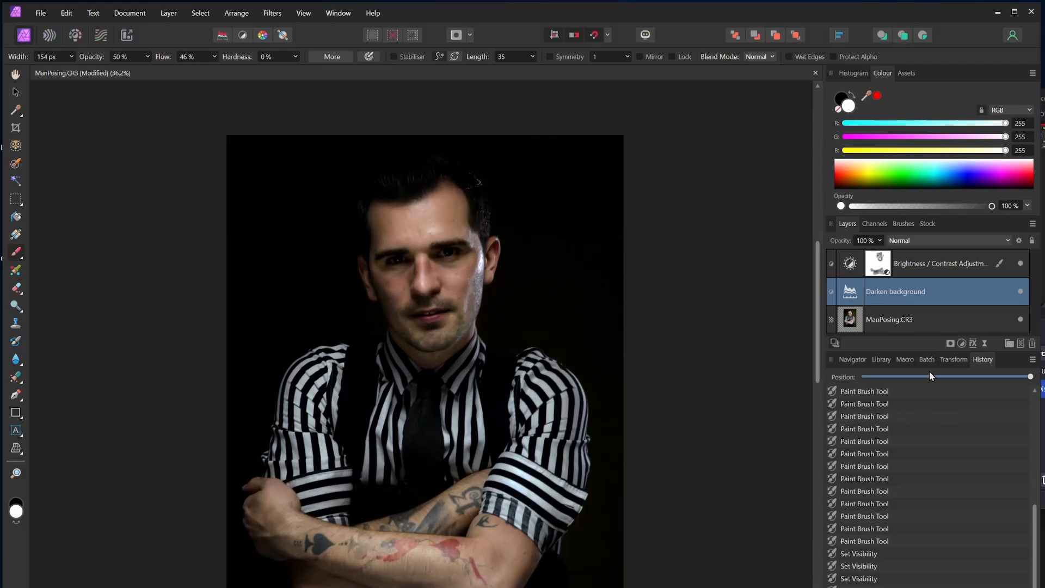
left_click(921, 269)
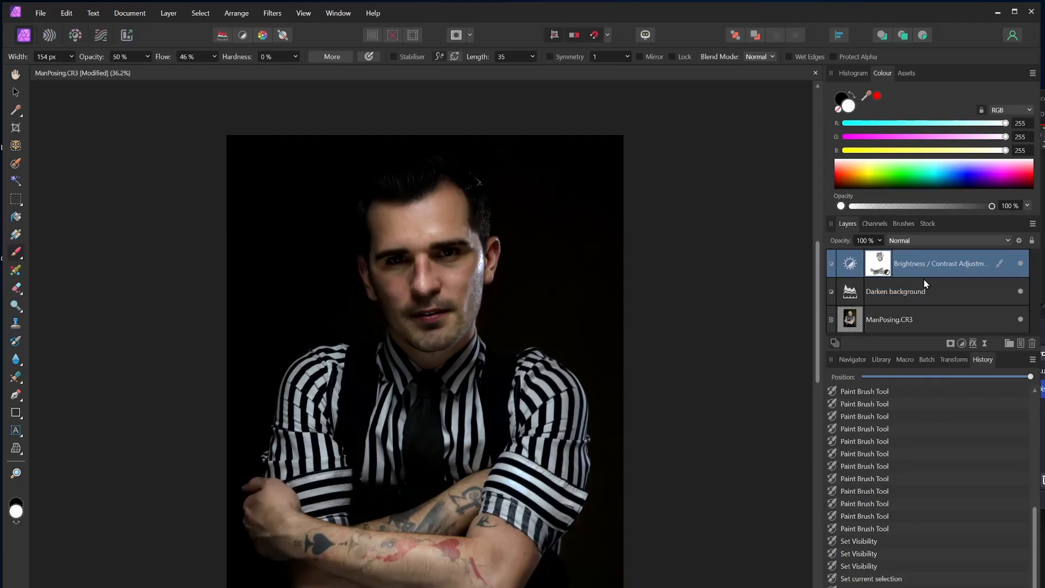
left_click(926, 294, "shift")
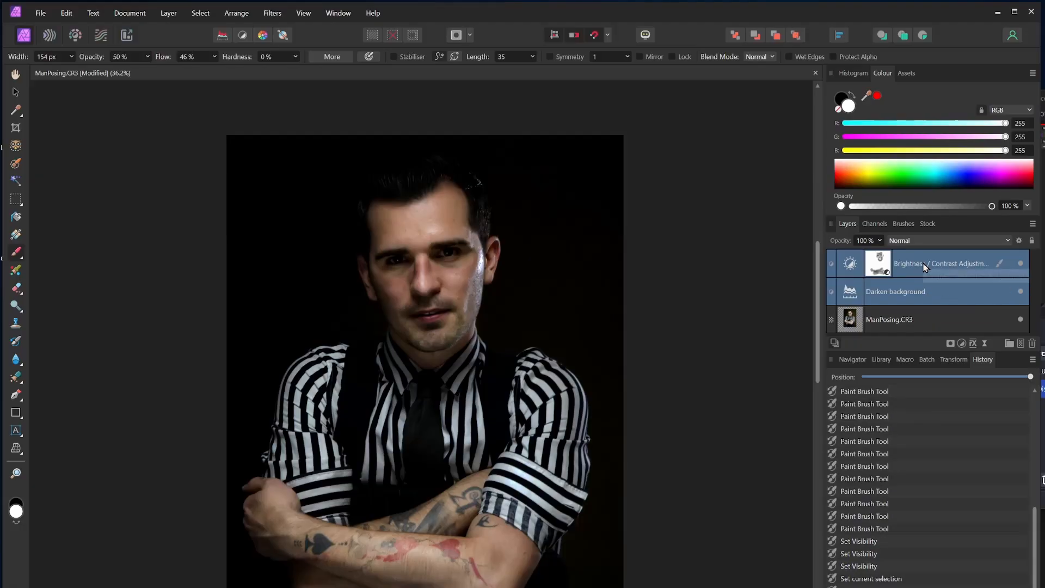
left_click(1021, 293)
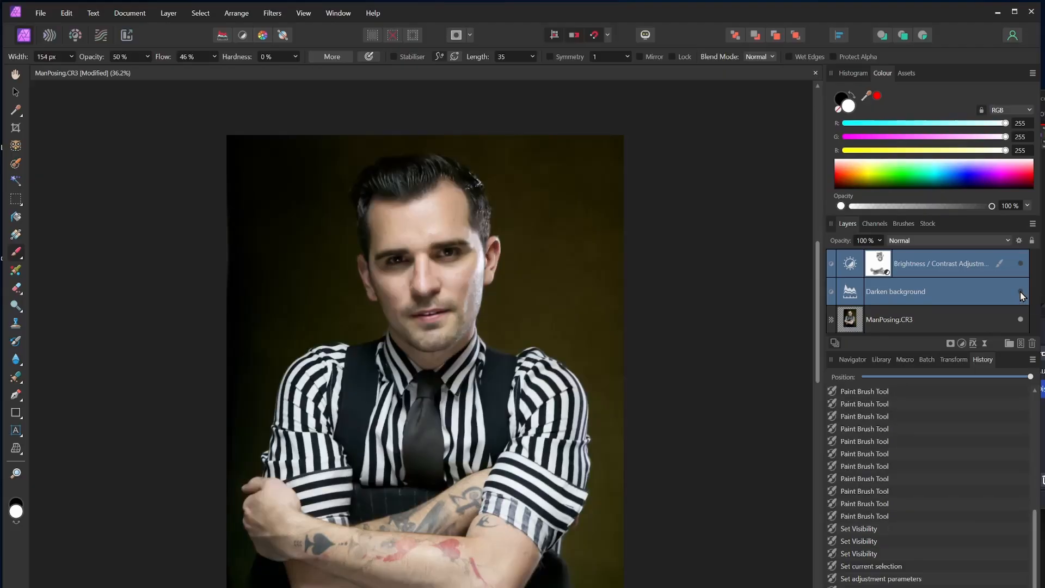
left_click(1021, 293)
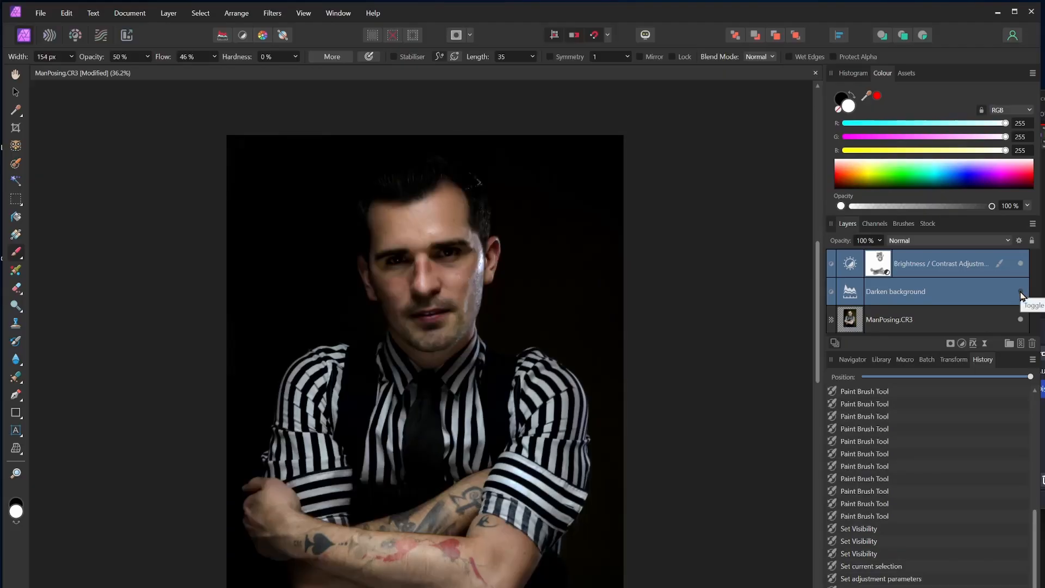
left_click(1021, 293)
left_click(1021, 293)
left_click(1021, 292)
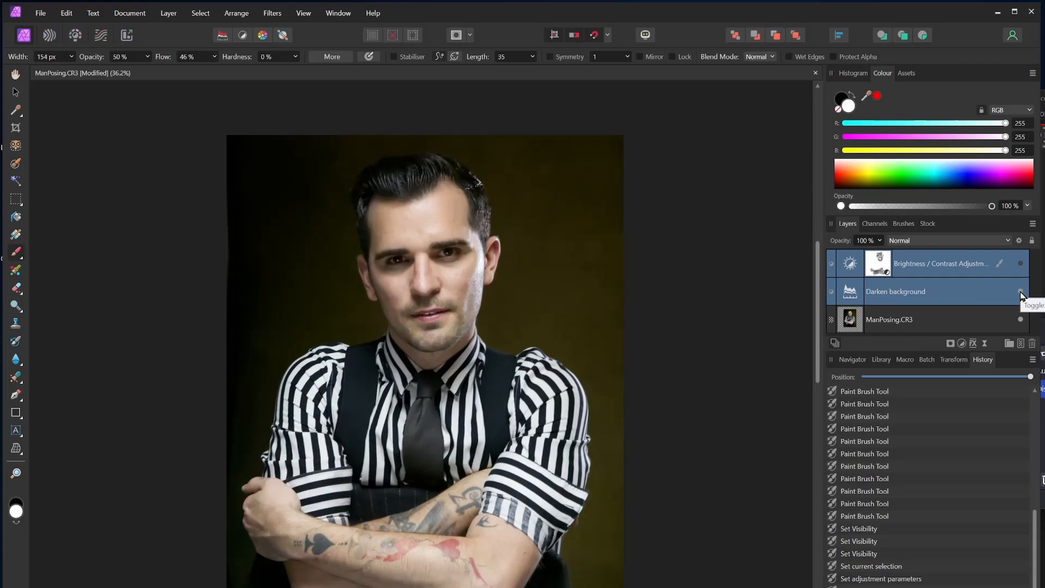
left_click(1021, 292)
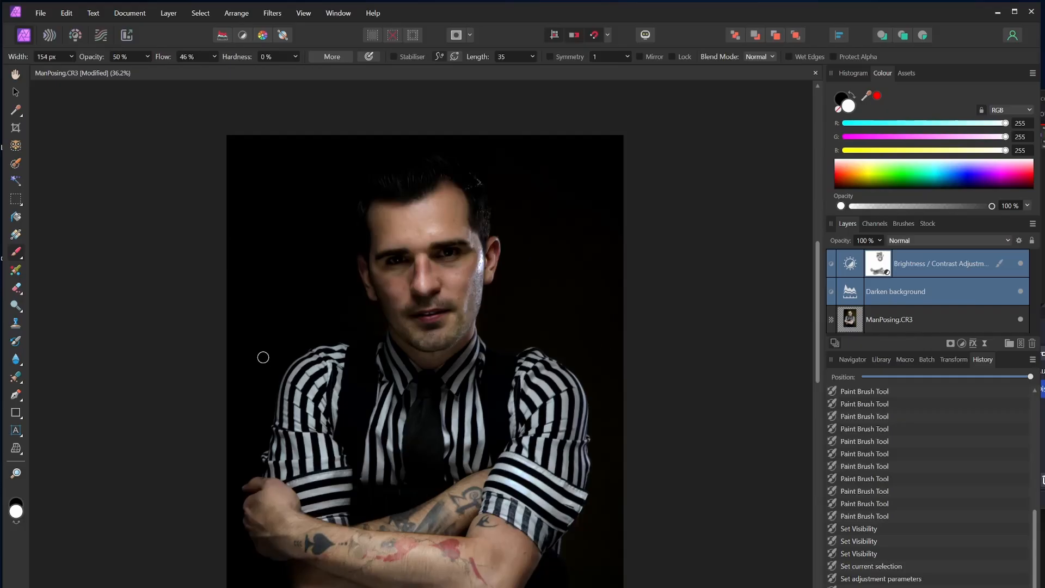
scroll(444, 255, "up", 5)
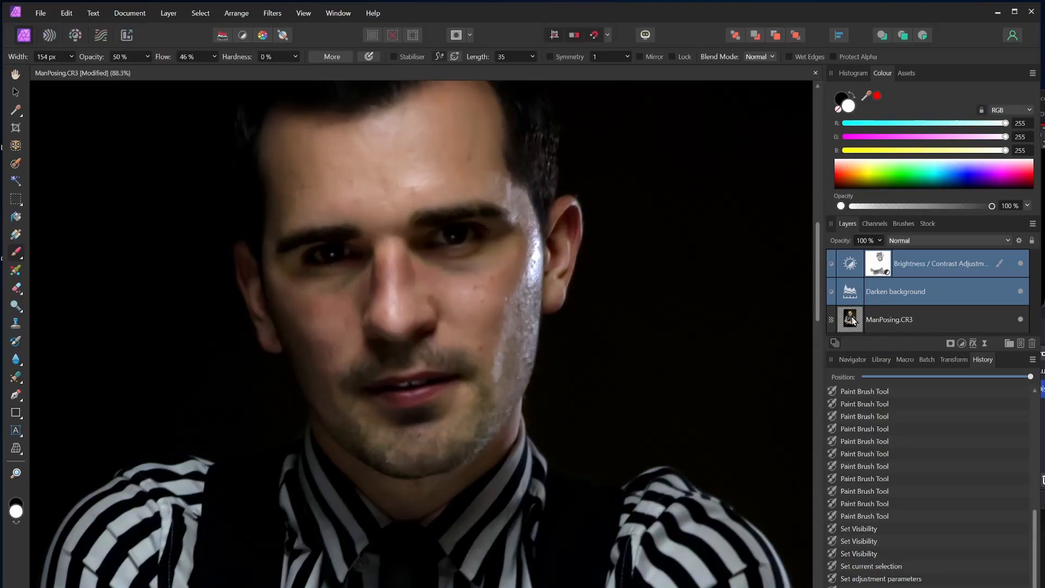
scroll(539, 250, "down", 2)
scroll(539, 251, "down", 2)
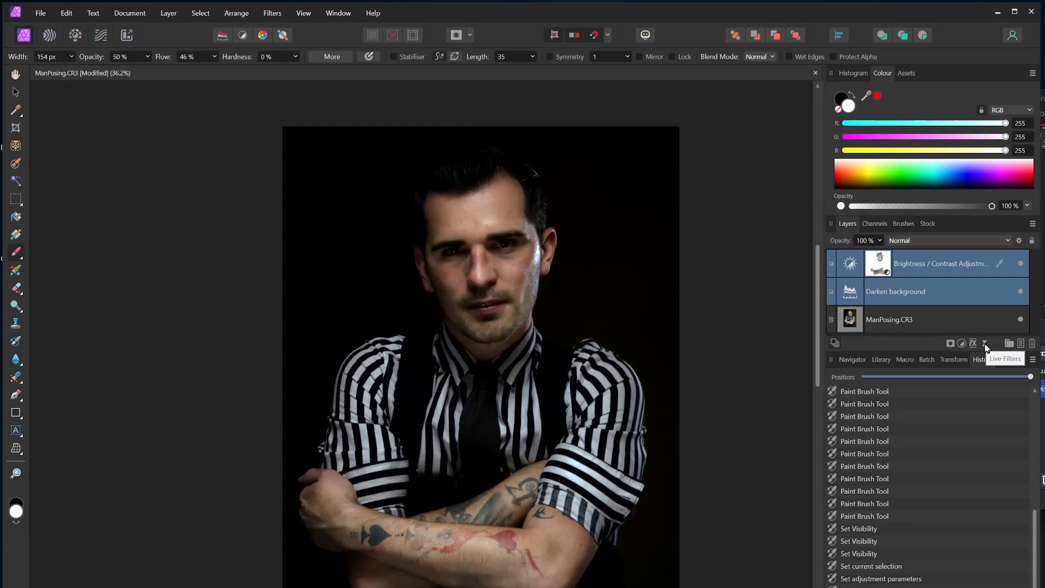
Add a live High Pass filter above the two adjustment layers and place its settings window beside the portrait.
left_click(985, 347)
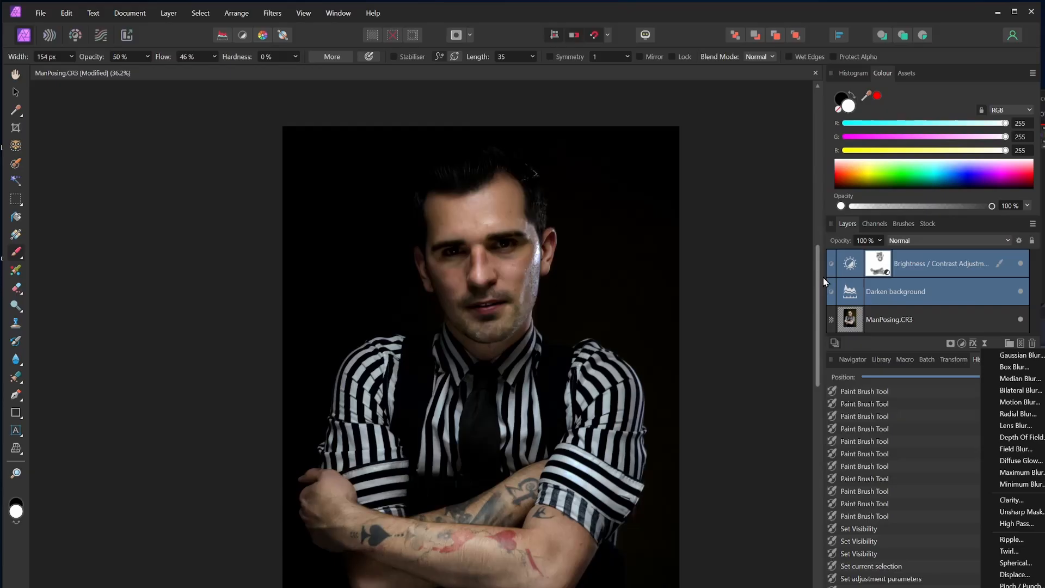
left_click(760, 326)
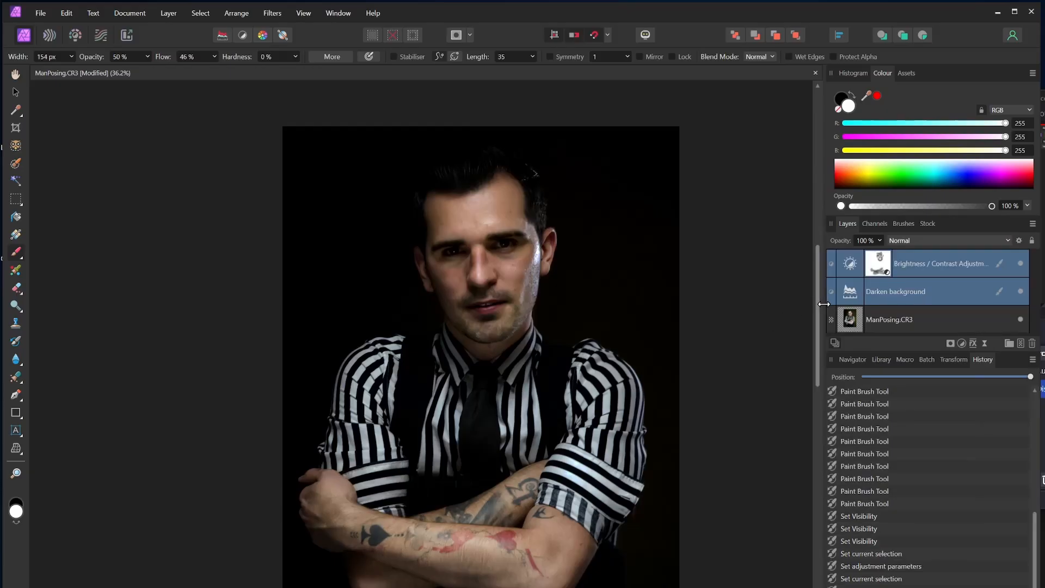
left_click_drag(822, 305, 696, 306)
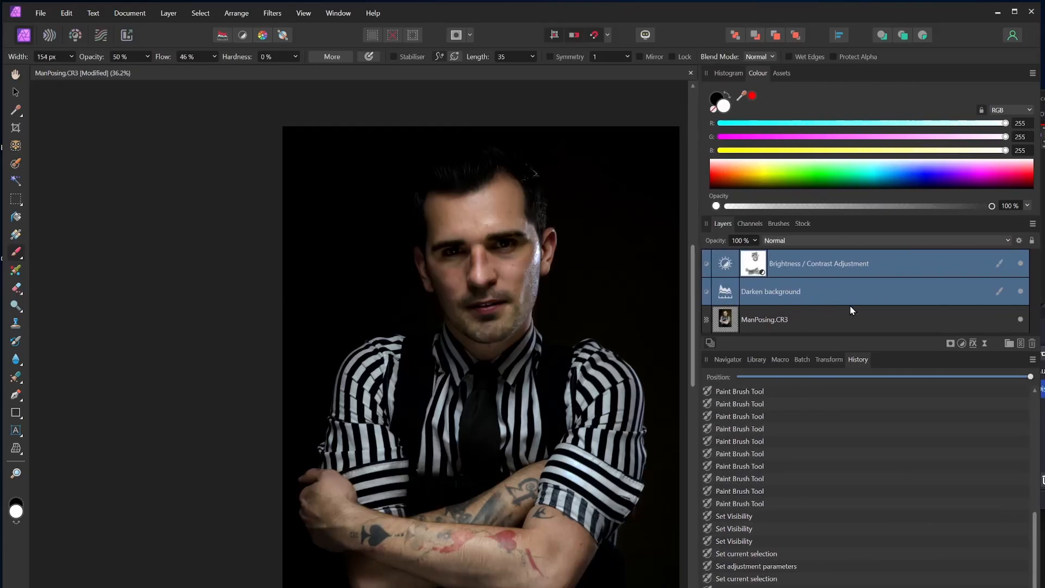
left_click(985, 344)
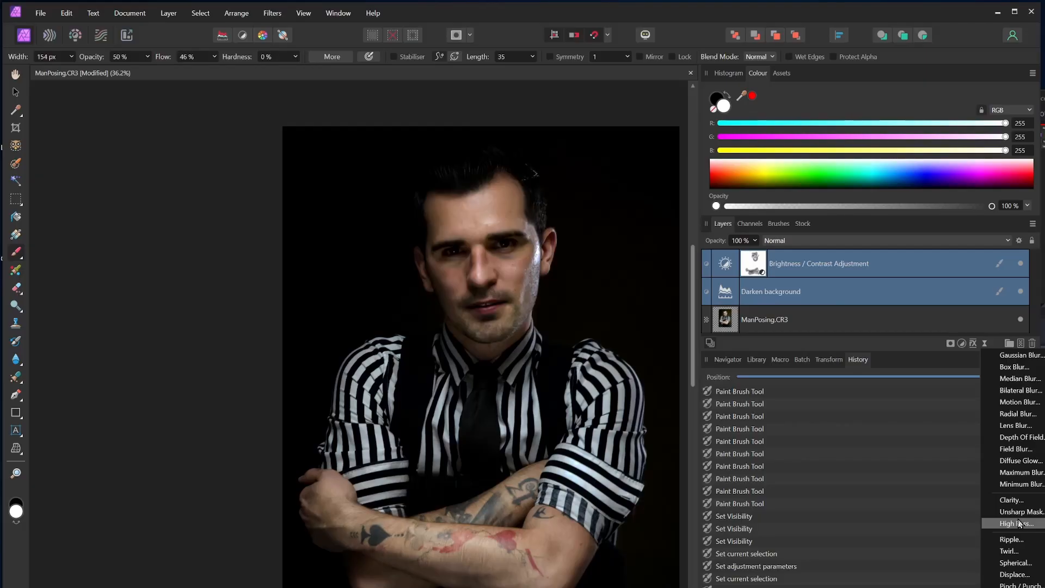
left_click(1017, 523)
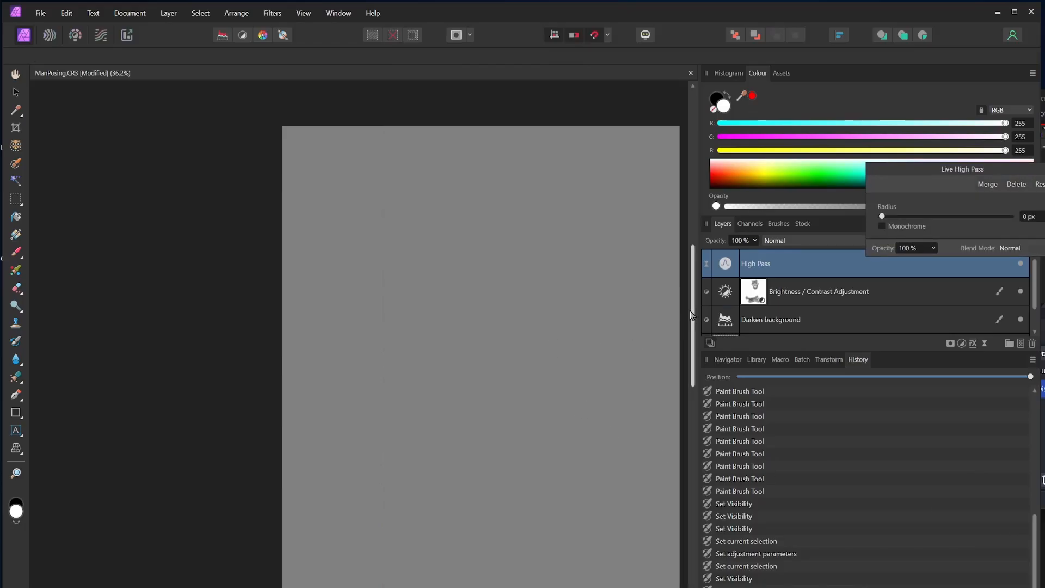
left_click_drag(701, 325, 787, 323)
left_click_drag(538, 240, 482, 211)
left_click_drag(919, 168, 628, 326)
left_click_drag(547, 217, 518, 214)
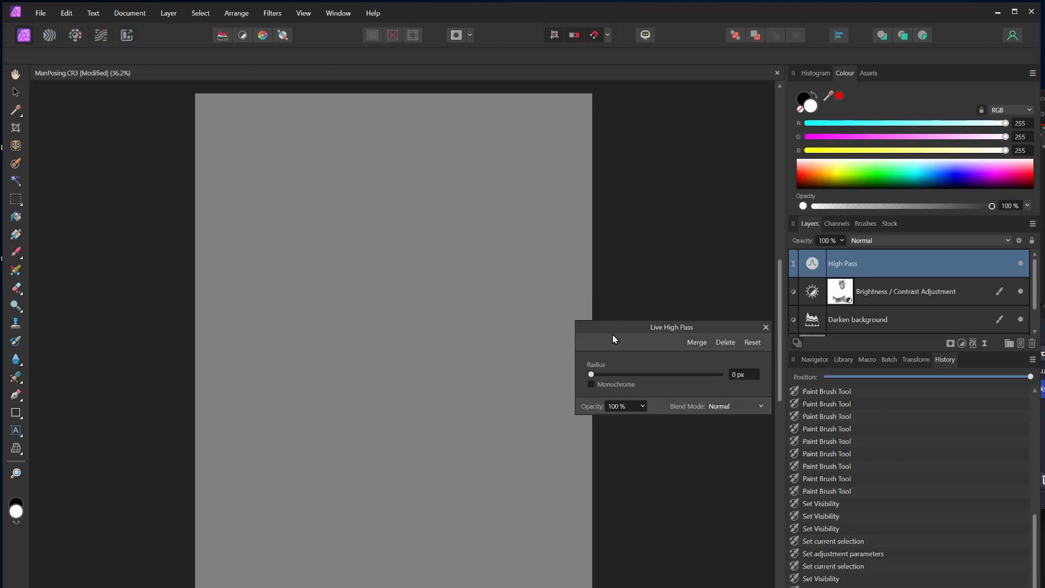
left_click_drag(616, 333, 642, 346)
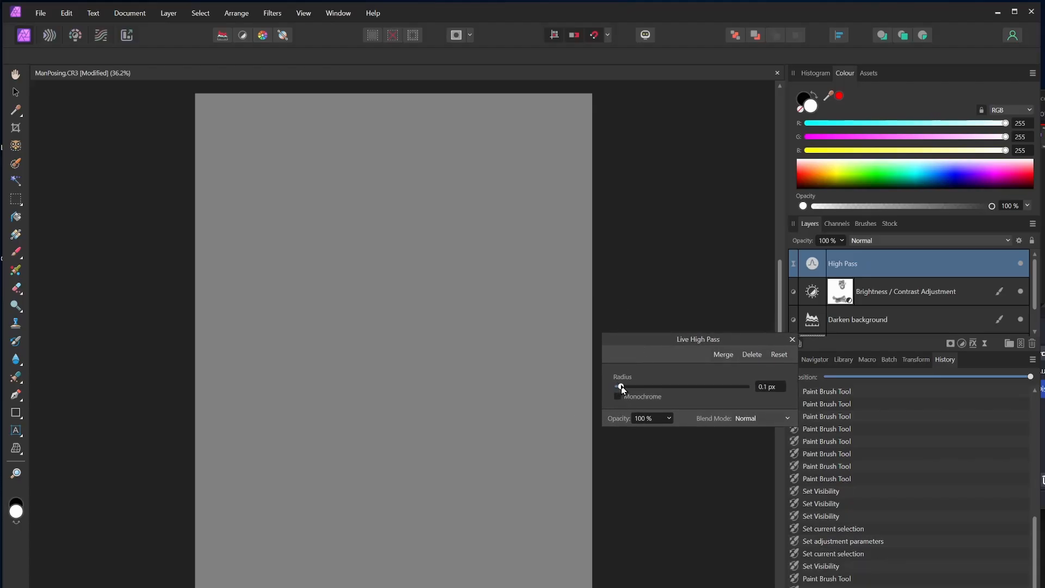
Try High Pass radii of 44.4 px and 98.7 px and inspect the effect on the face up close.
left_click_drag(621, 388, 724, 394)
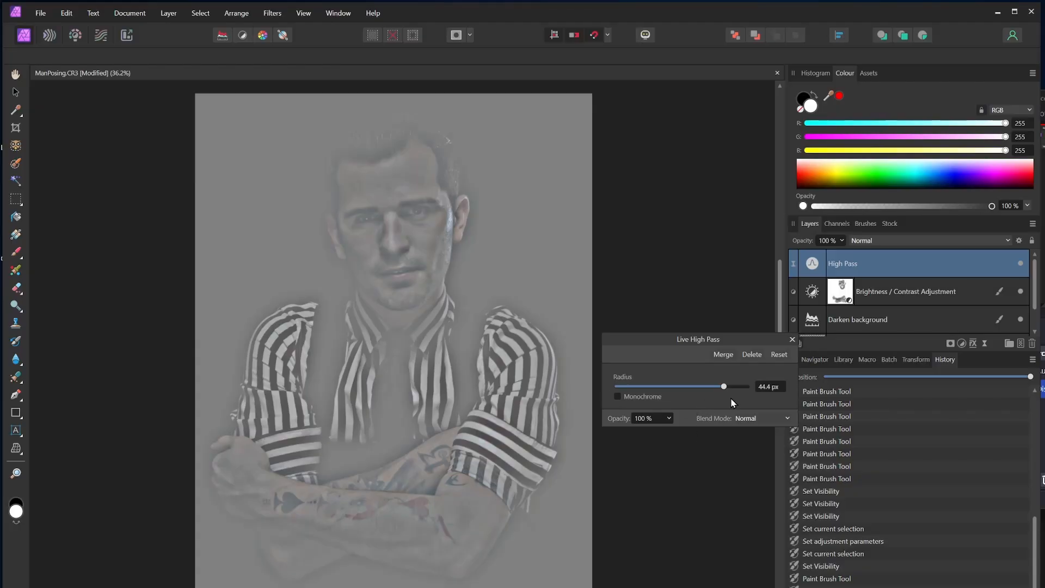
left_click_drag(722, 390, 746, 386)
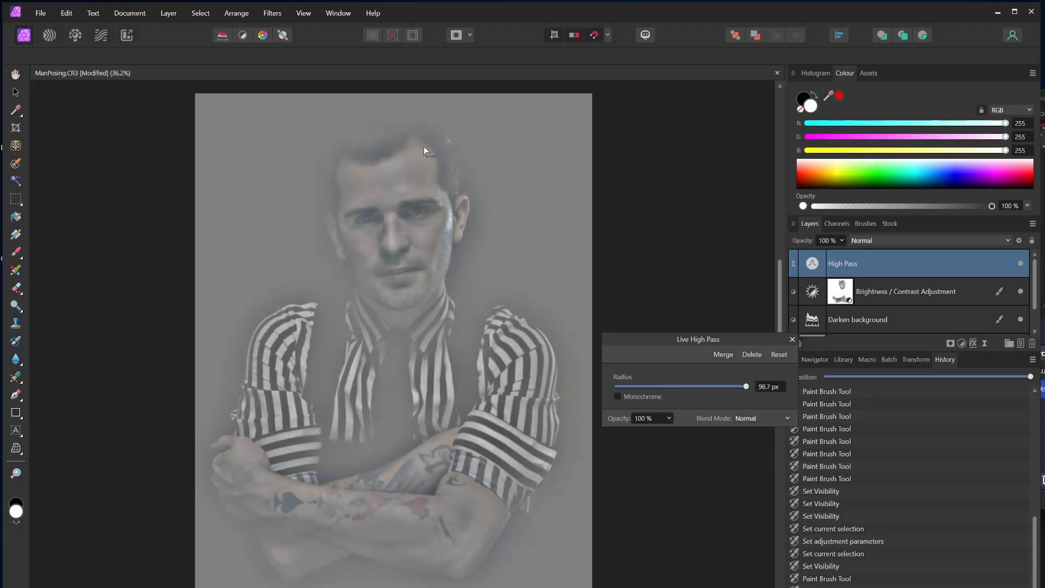
scroll(390, 189, "up", 2)
scroll(427, 246, "up", 4)
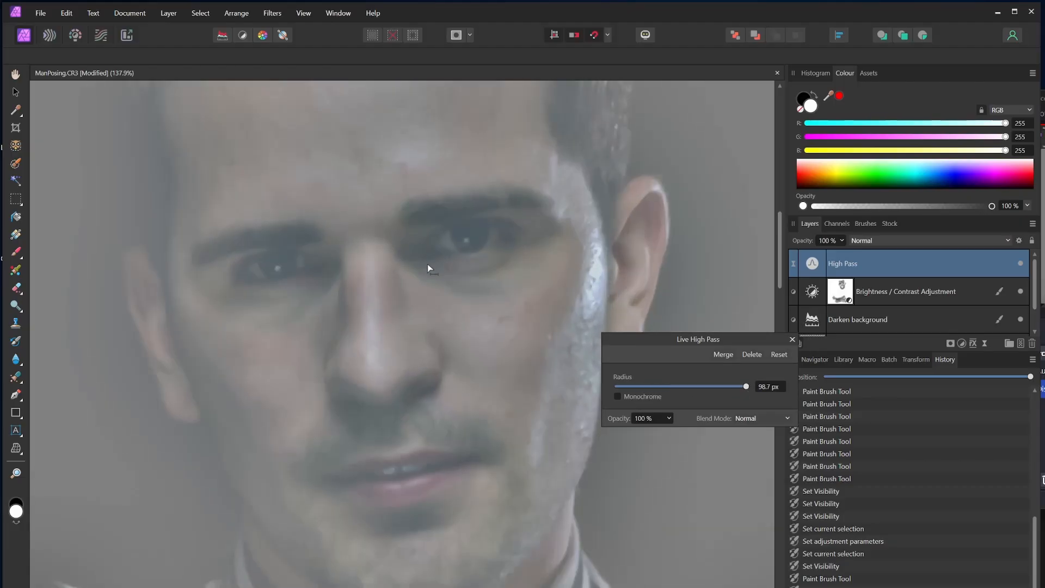
scroll(427, 288, "down", 1)
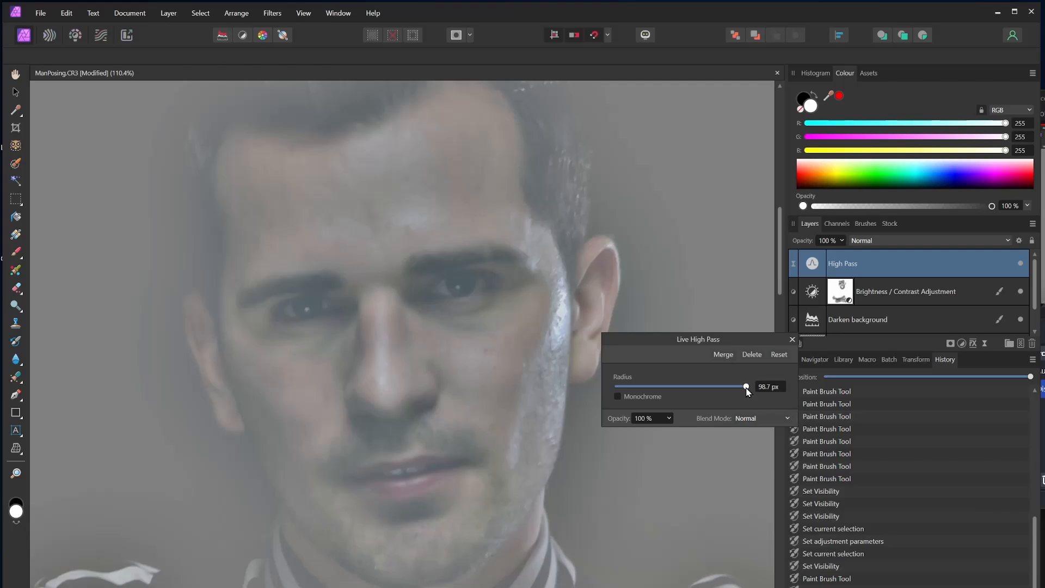
Set the High Pass radius to 3.7 px and its blend mode to Linear Light, keeping the settings window clear of the face.
left_click_drag(747, 391, 654, 390)
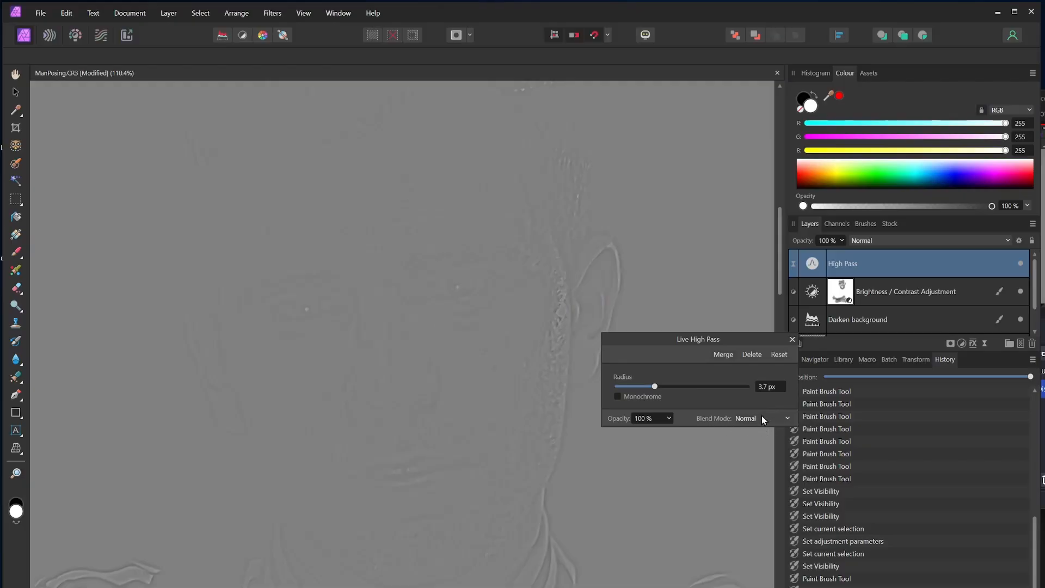
left_click_drag(729, 340, 707, 169)
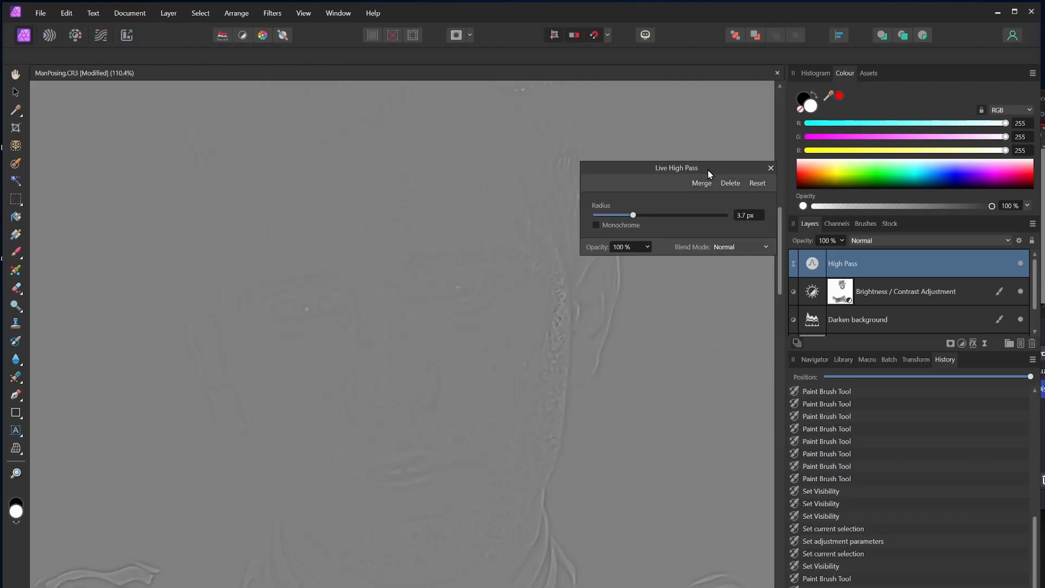
left_click(735, 249)
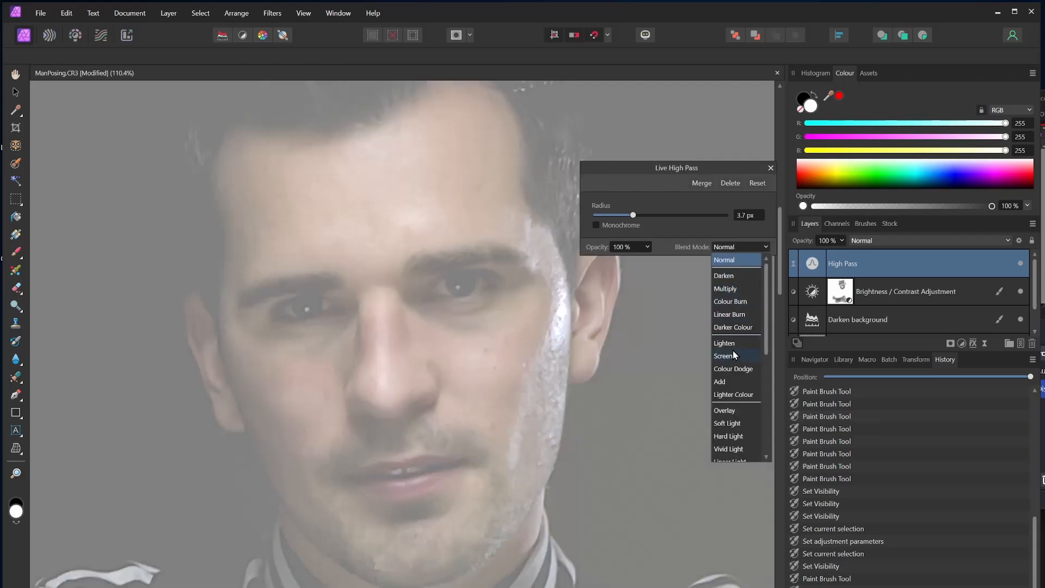
scroll(734, 376, "down", 1)
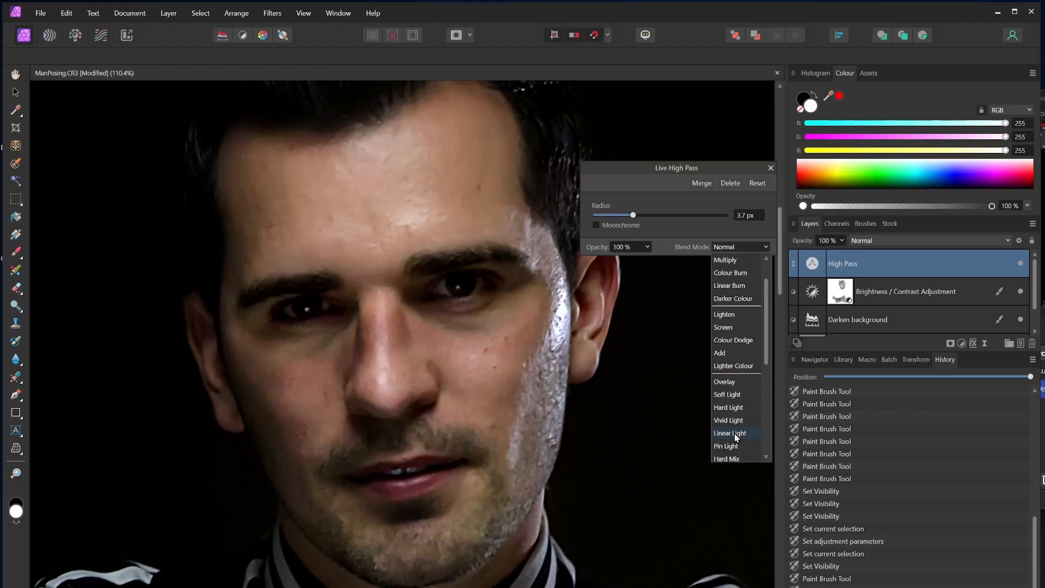
left_click(735, 434)
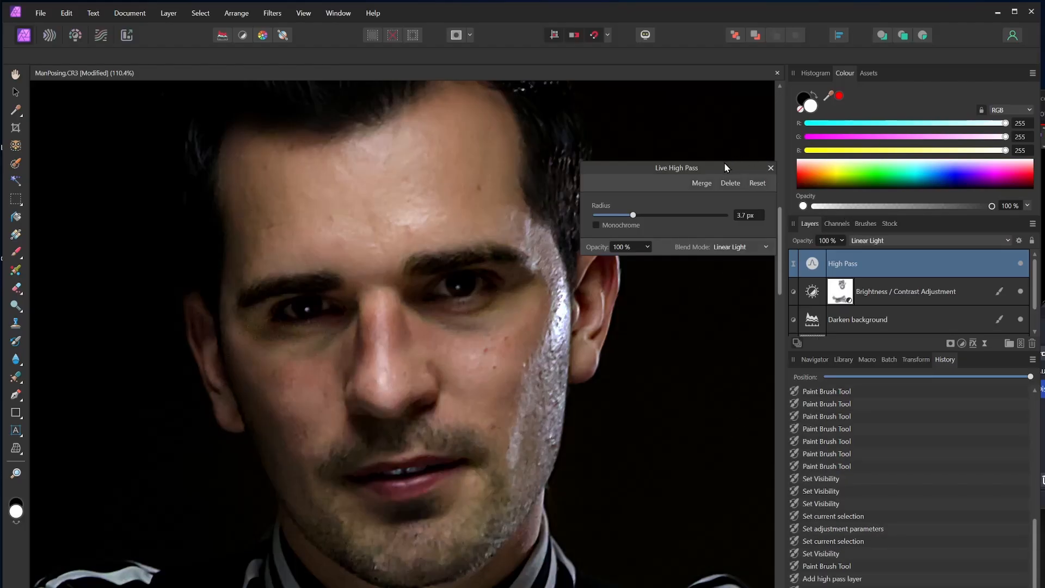
left_click_drag(724, 165, 720, 154)
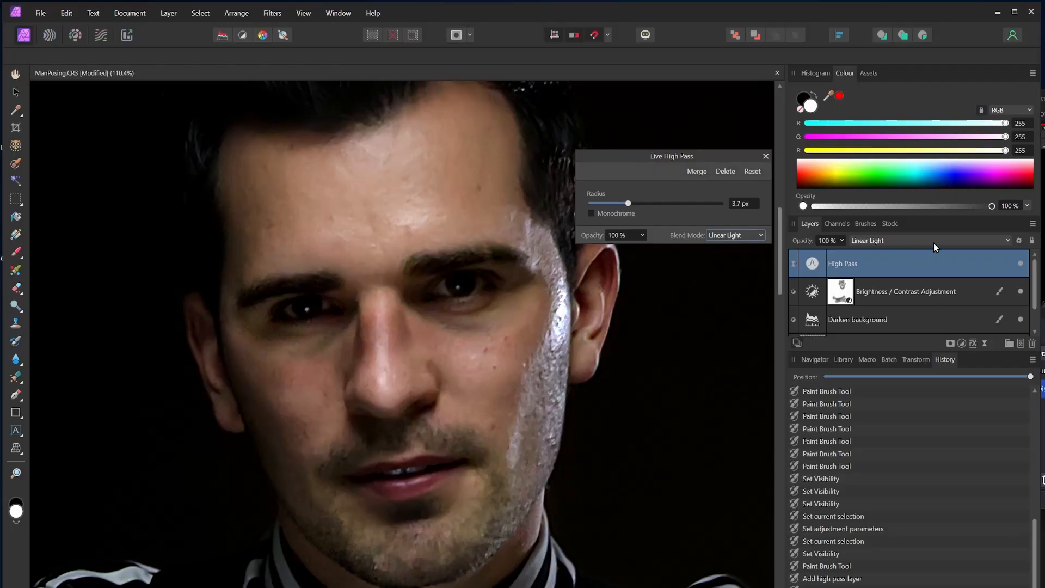
Compare the facial detail around the eyes with and without the High Pass sharpening by hiding and showing its layer.
left_click(1022, 264)
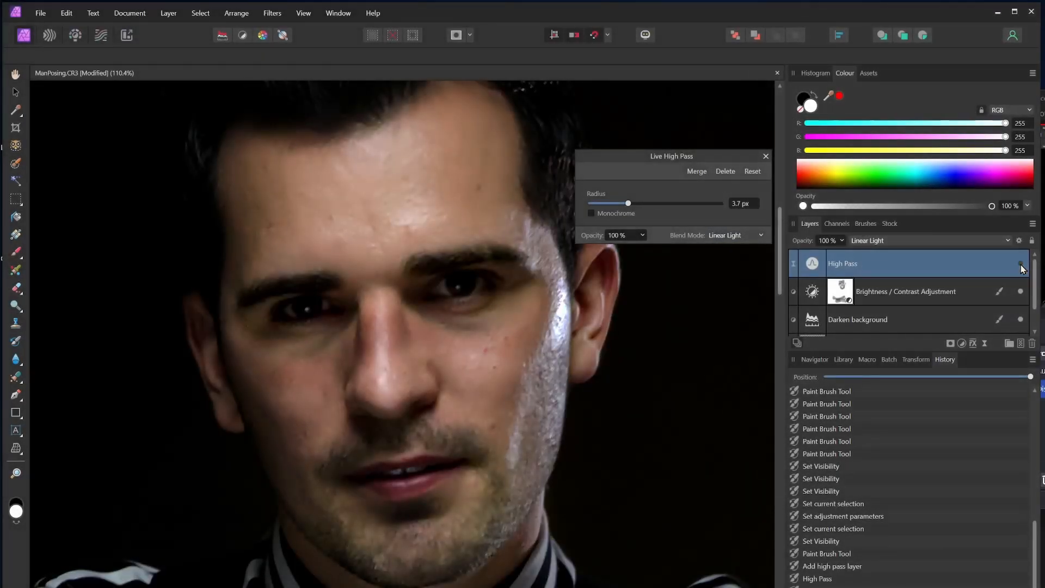
scroll(495, 280, "up", 4)
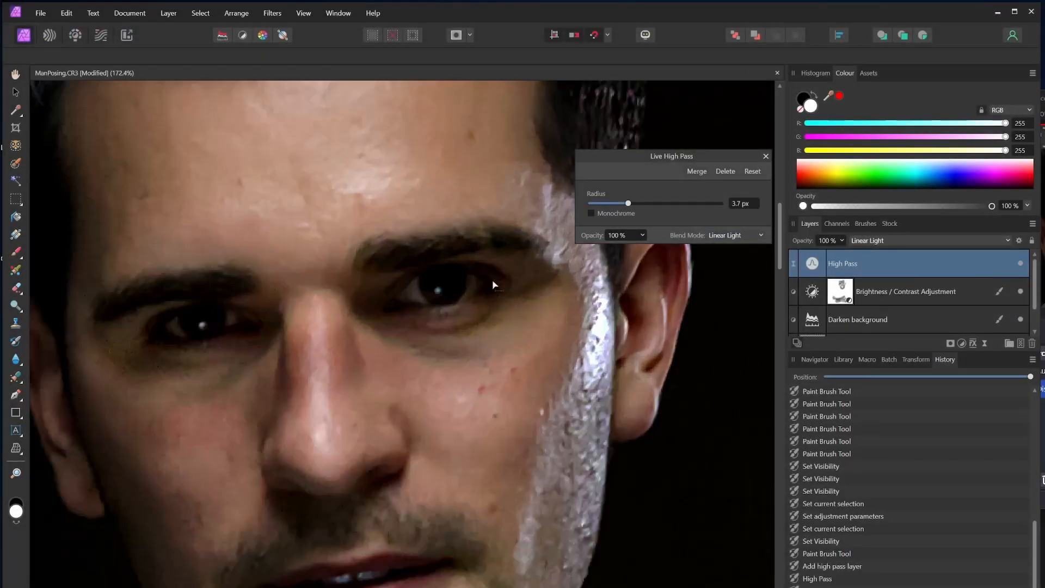
left_click(1021, 265)
left_click(1021, 264)
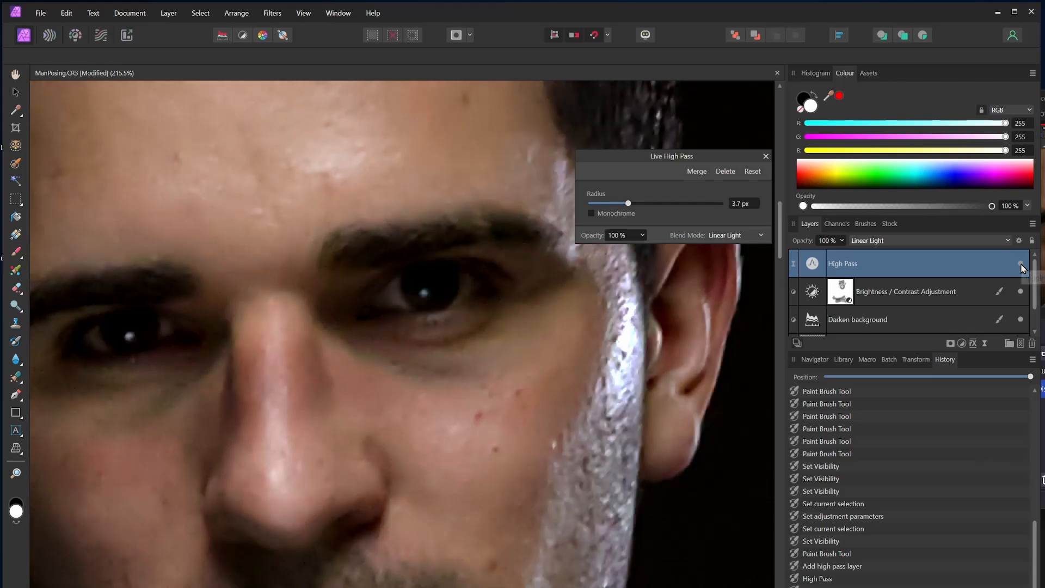
left_click(1021, 264)
left_click(1021, 264)
Try a High Pass radius of 1 px and check the sharpening around the eye by toggling the layer.
left_click(736, 204)
key("Return")
scroll(767, 279, "up", 1)
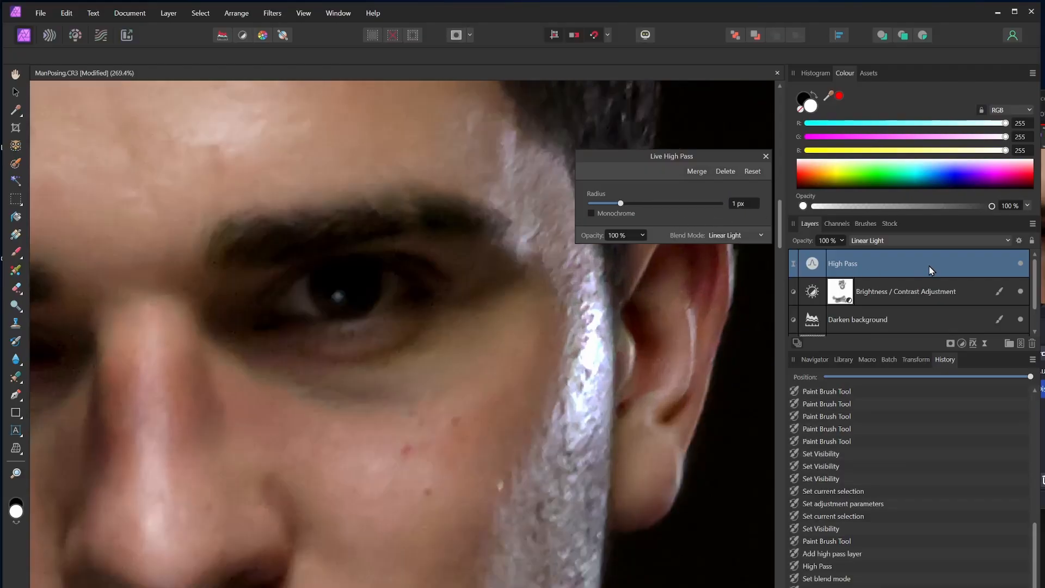
left_click(1021, 264)
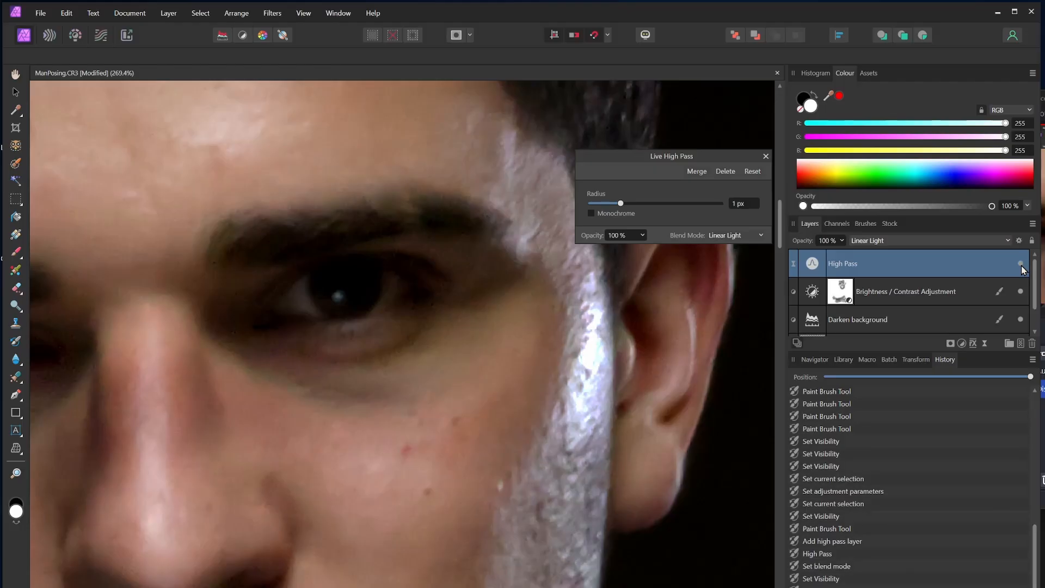
Try a High Pass radius of 3 px and compare the whole face with and without the filter.
left_click(750, 205)
type("3")
key("Return")
scroll(409, 354, "down", 5)
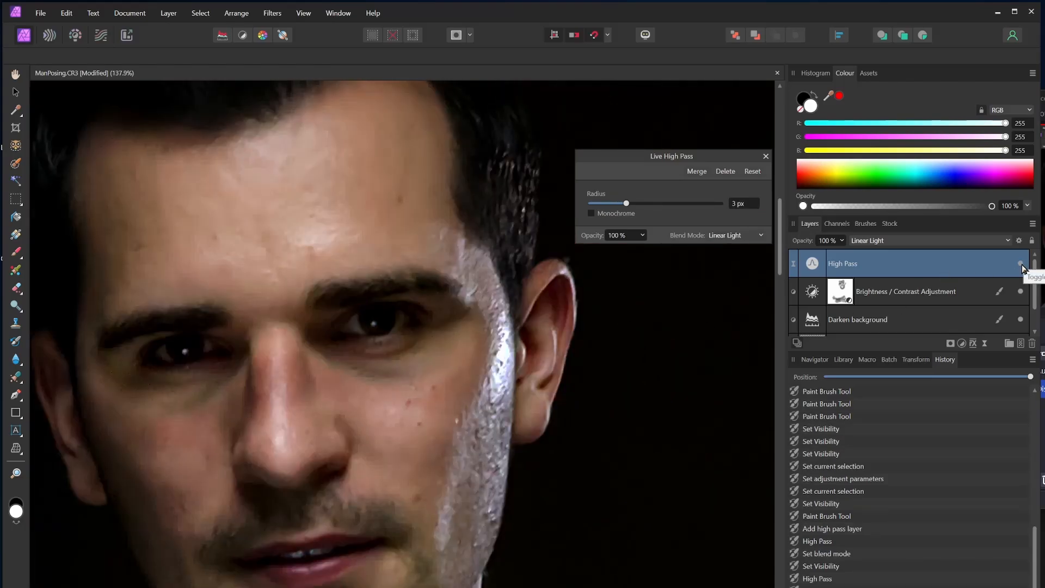
left_click(1021, 264)
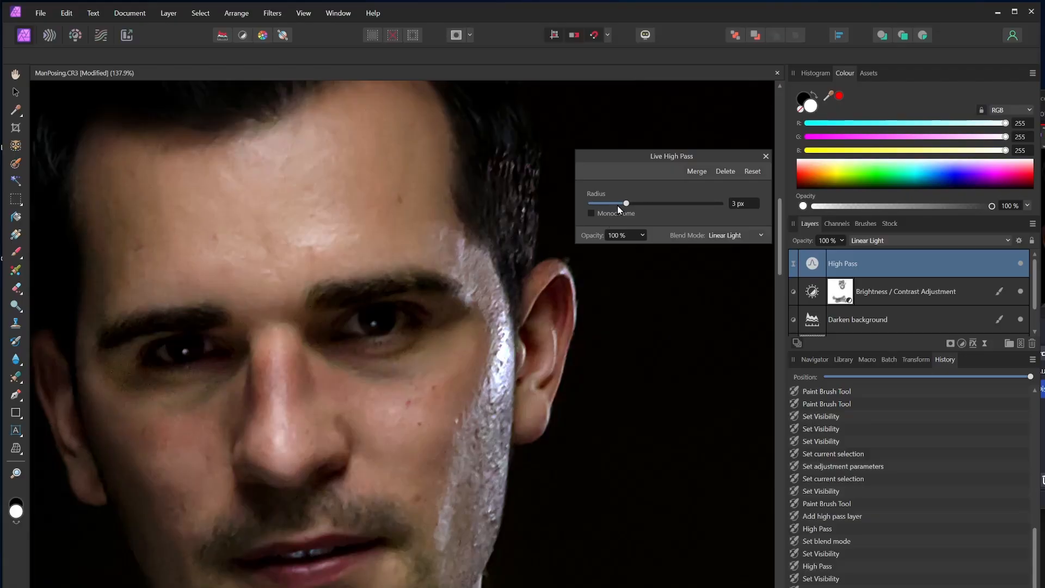
Raise the High Pass radius to 17.3 px and check the stronger sharpening across the face and shirt.
left_click_drag(626, 207, 658, 211)
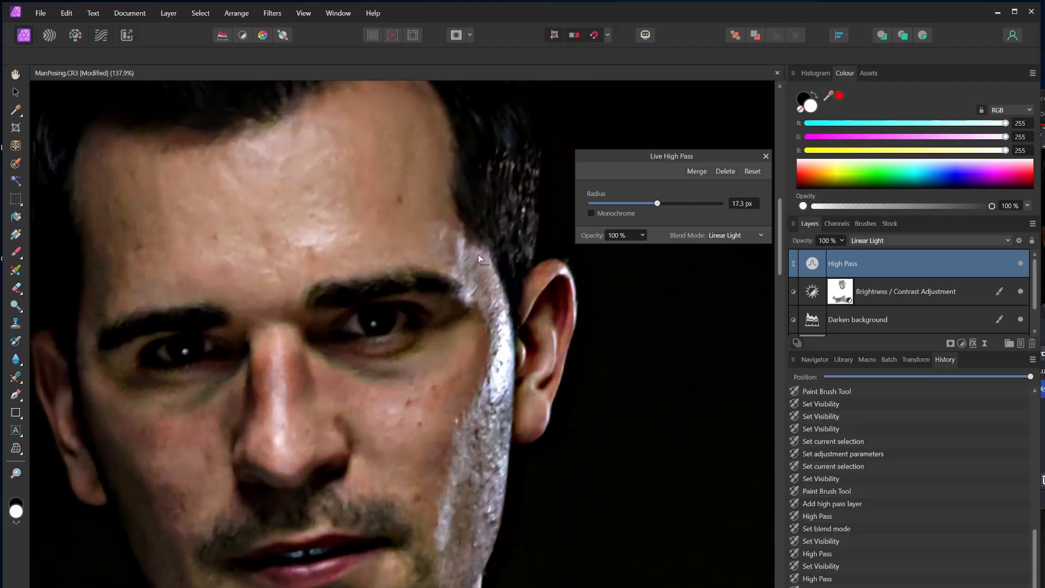
scroll(455, 250, "down", 4)
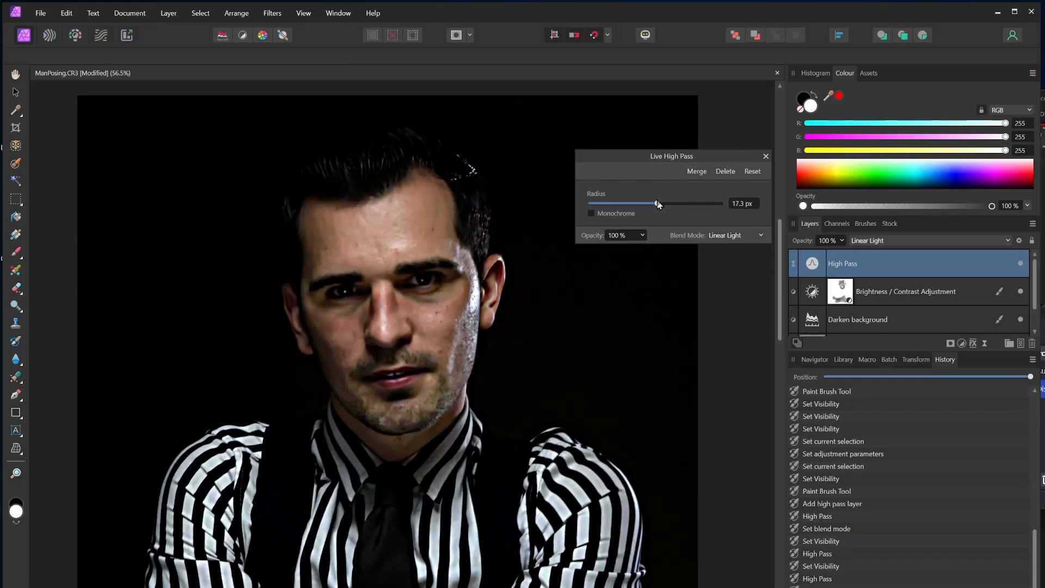
Reduce the High Pass radius to 2.8 px, close the filter settings and enlarge the layer list to show all layers.
left_click_drag(659, 205, 628, 207)
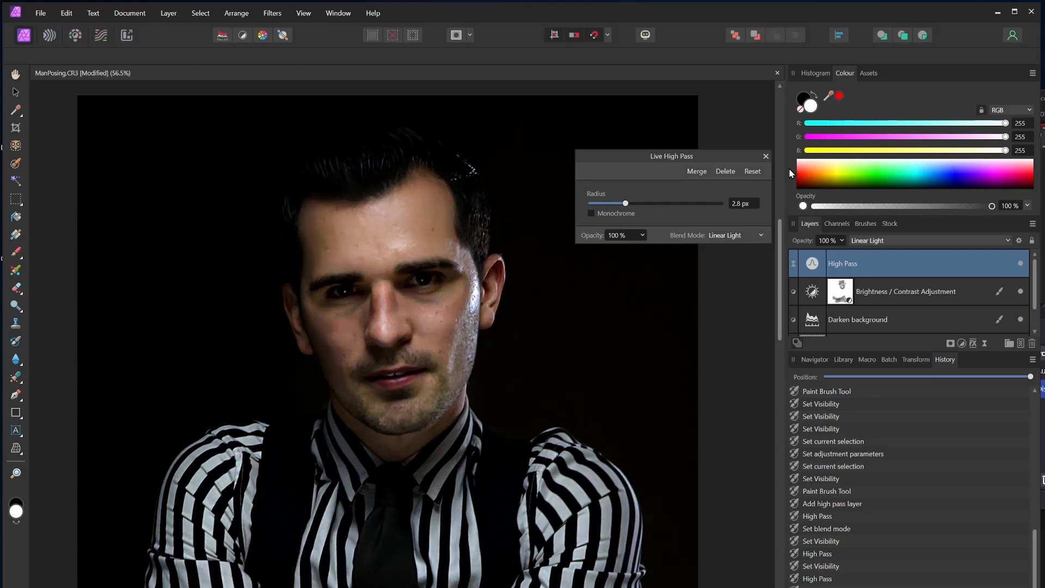
left_click(766, 156)
scroll(485, 245, "down", 3)
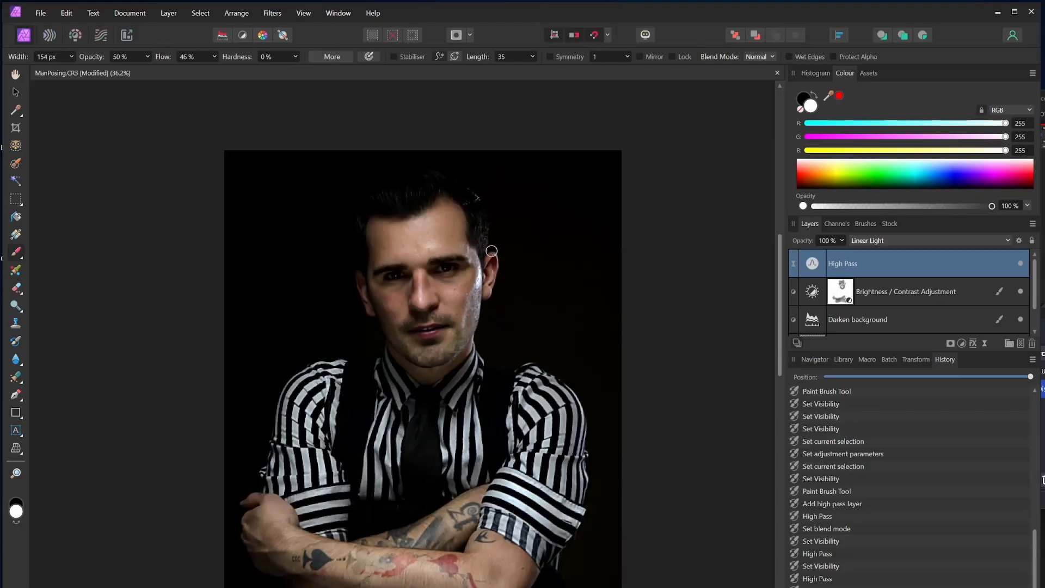
left_click_drag(544, 194, 501, 199)
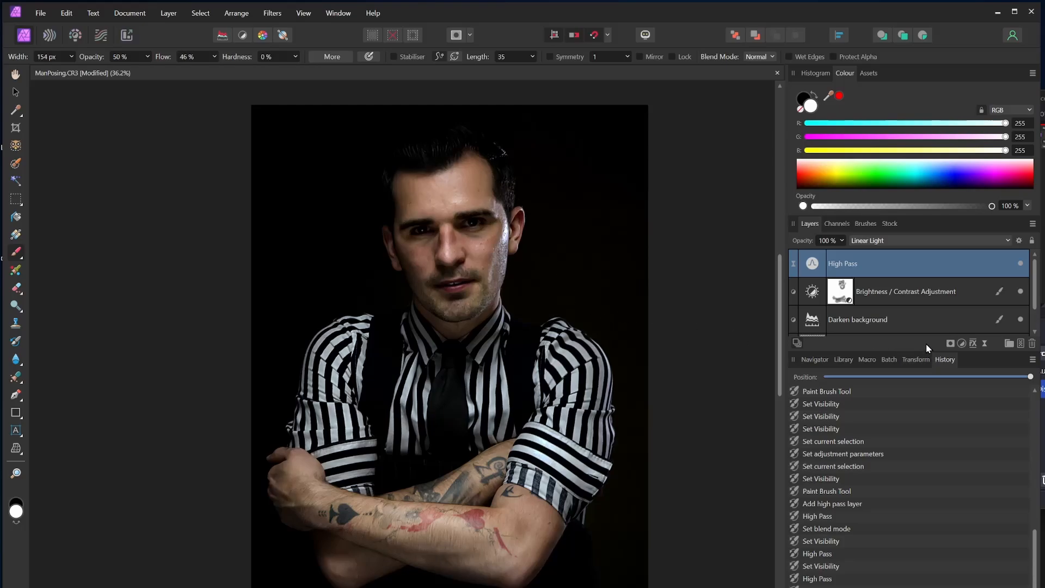
left_click_drag(916, 354, 909, 399)
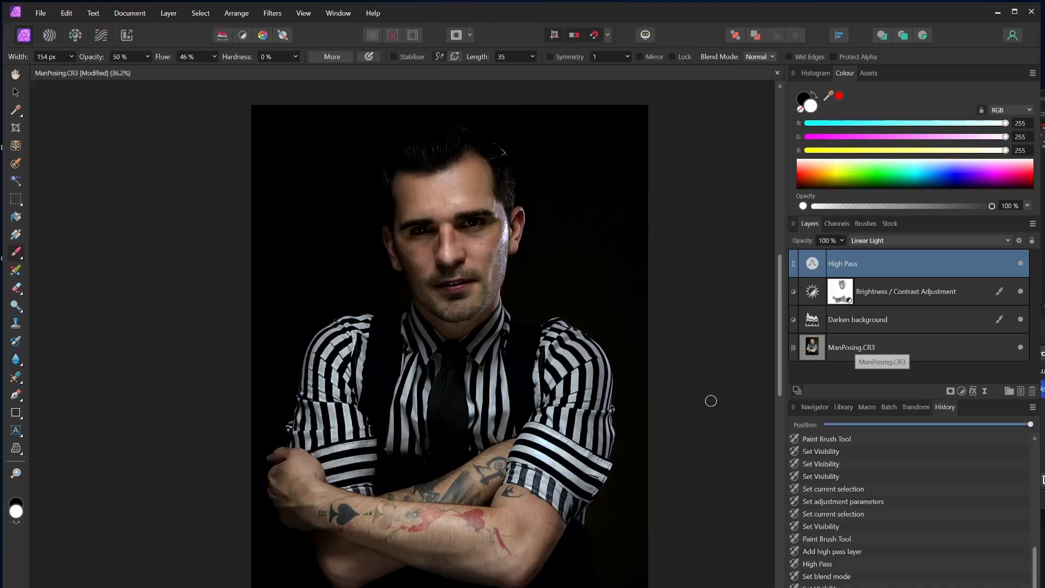
Save the edited portrait under the name test as an Affinity file in the Session1 folder.
left_click(39, 13)
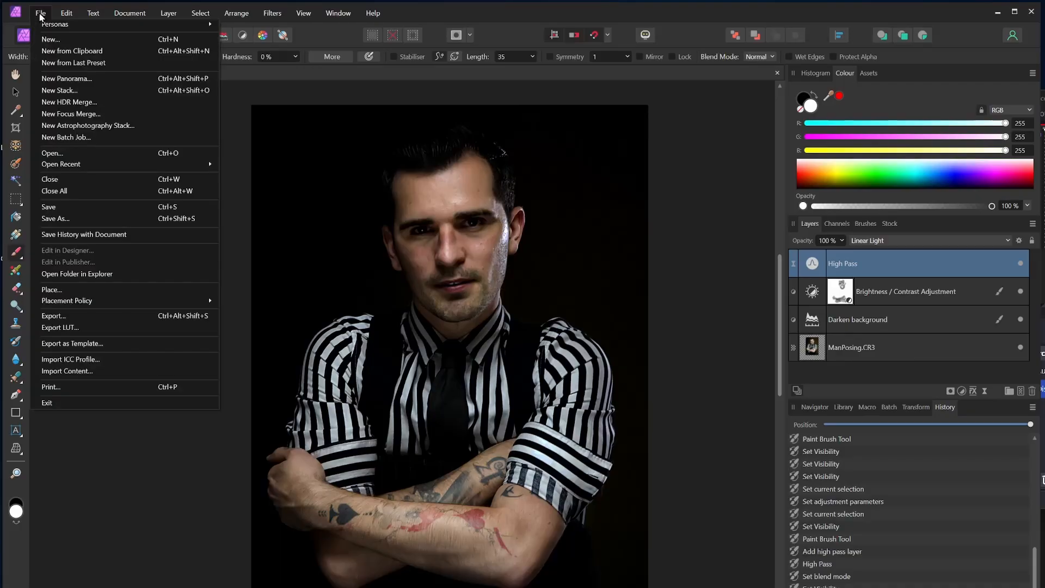
left_click(101, 218)
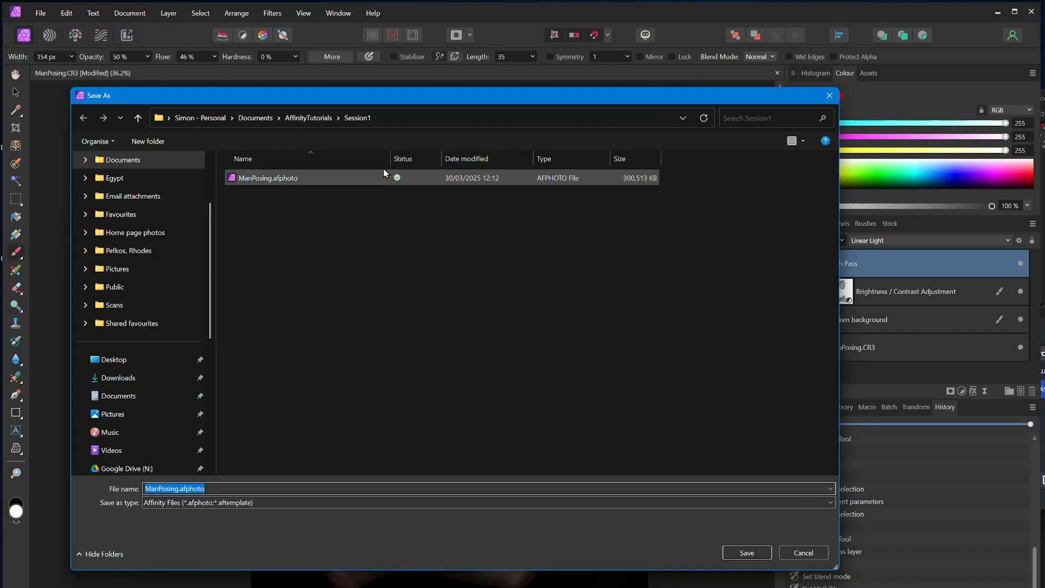
left_click_drag(382, 100, 746, 216)
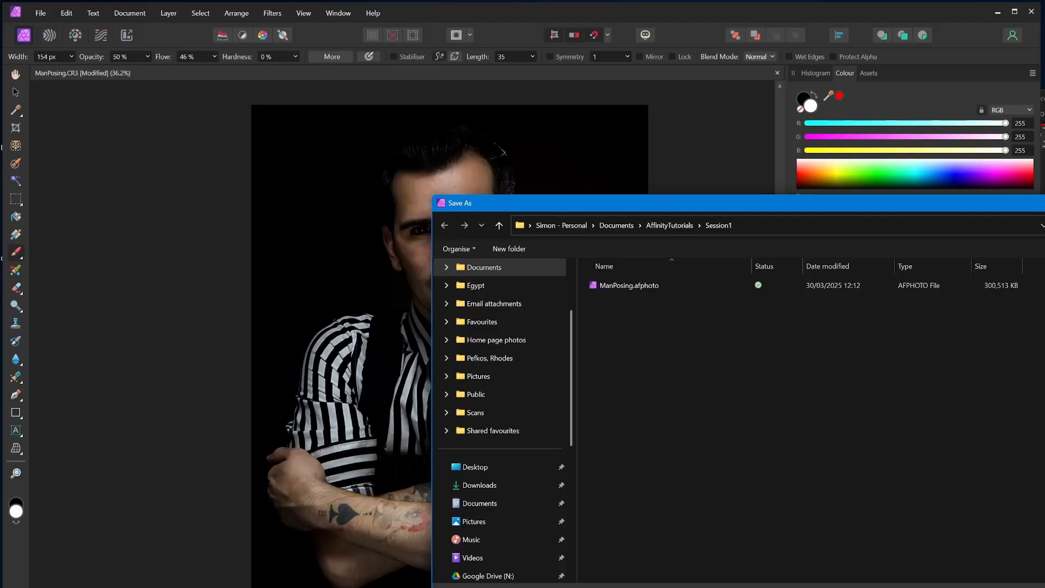
key("Return")
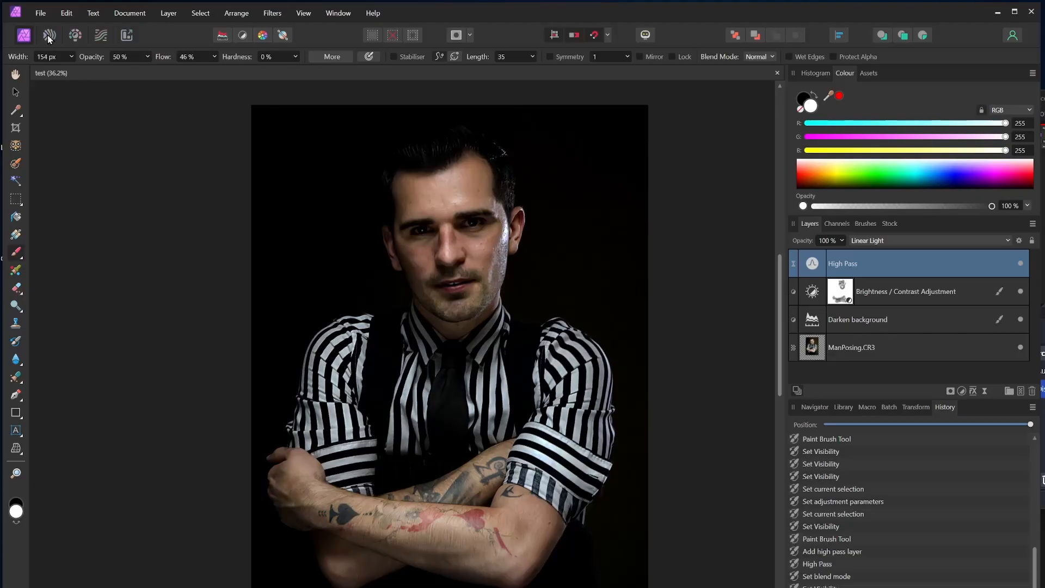
Try JPEG export settings with quality 100 and a height of 1024 px, and cancel the export.
left_click(41, 15)
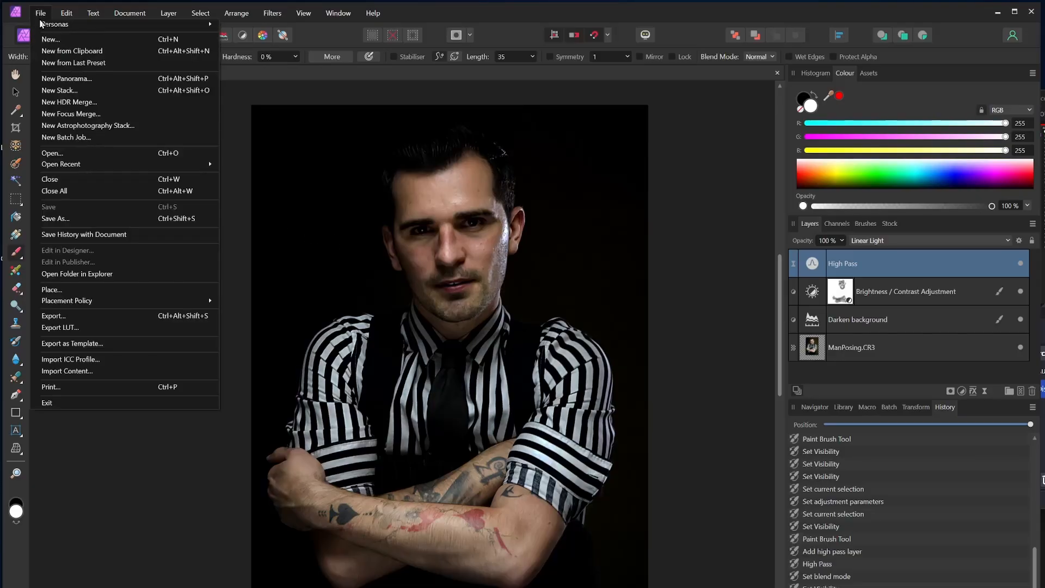
left_click(103, 317)
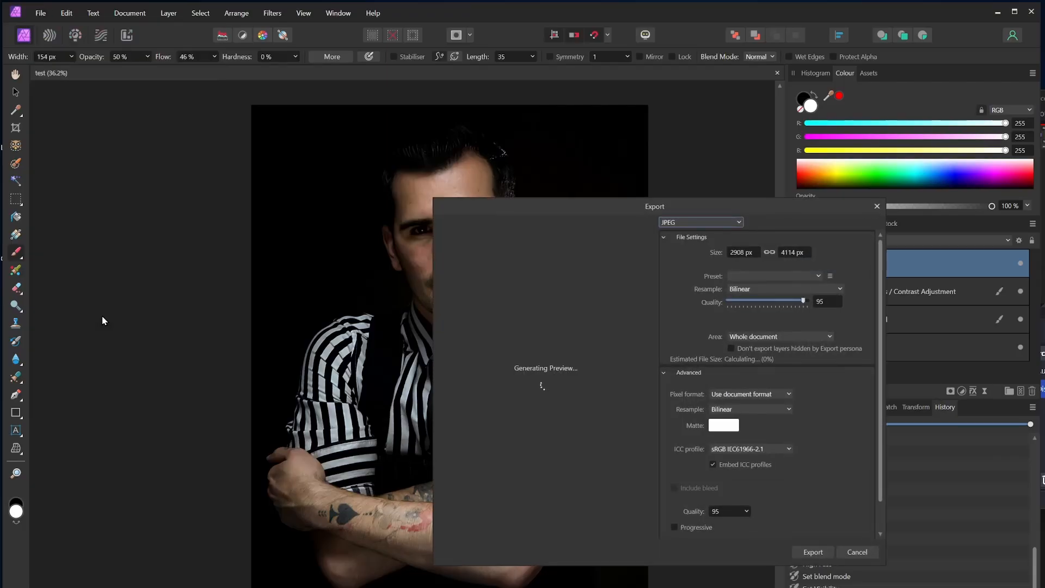
left_click_drag(566, 204, 469, 160)
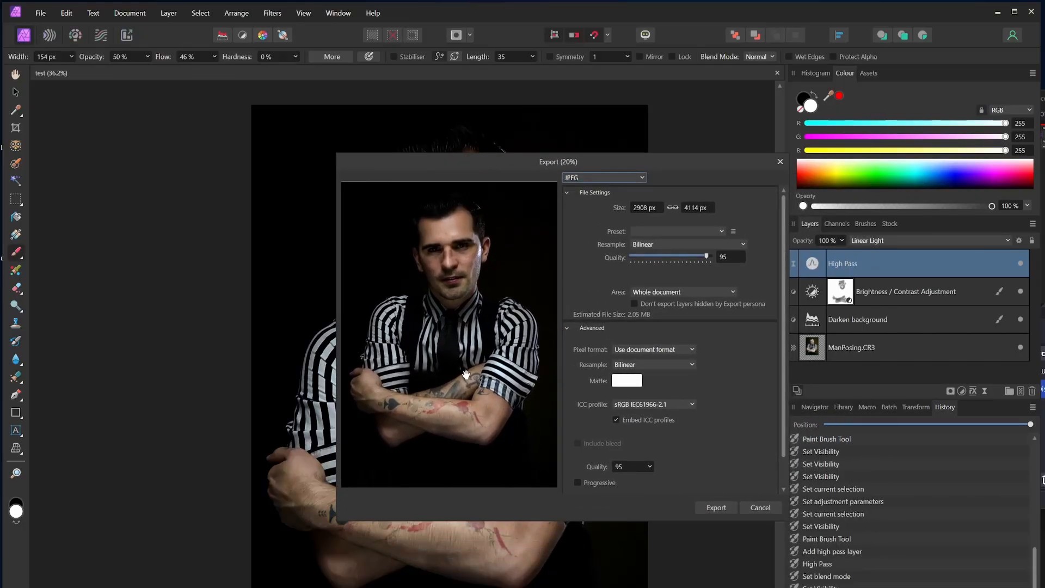
left_click(592, 179)
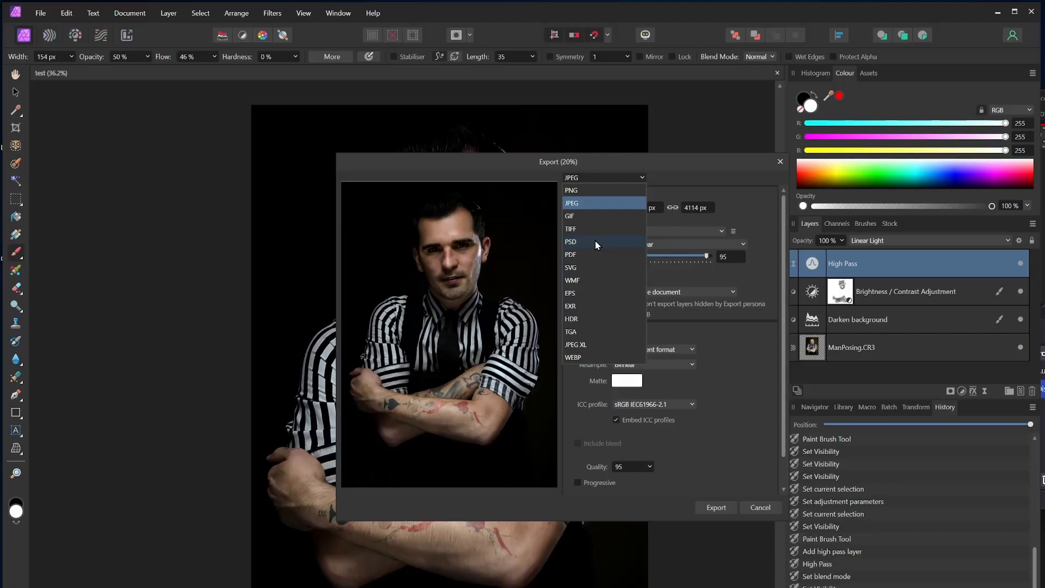
left_click(587, 209)
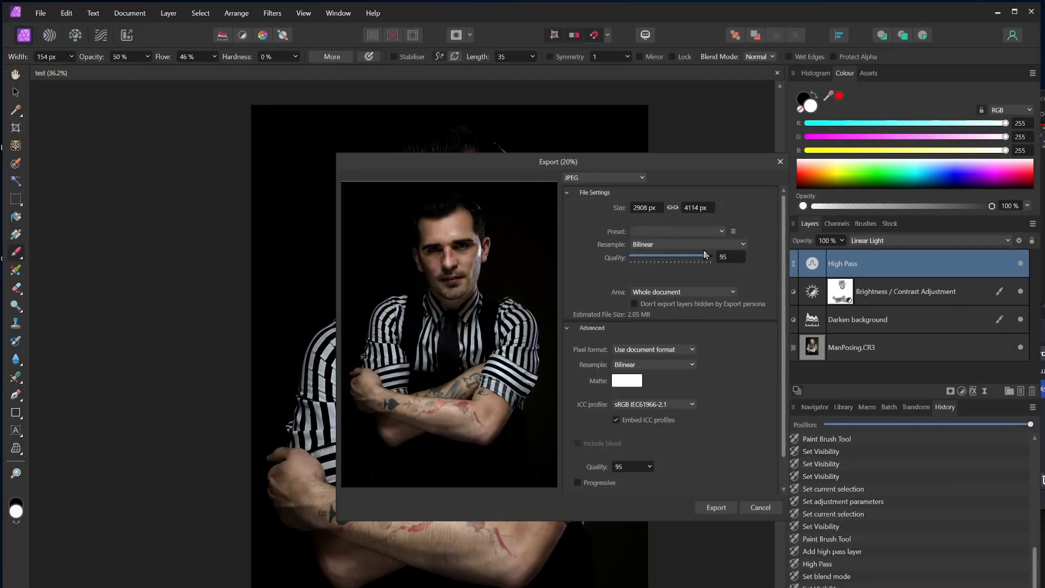
left_click_drag(706, 255, 711, 256)
left_click(692, 207)
type("1025")
key("BackSpace")
type("4")
key("Return")
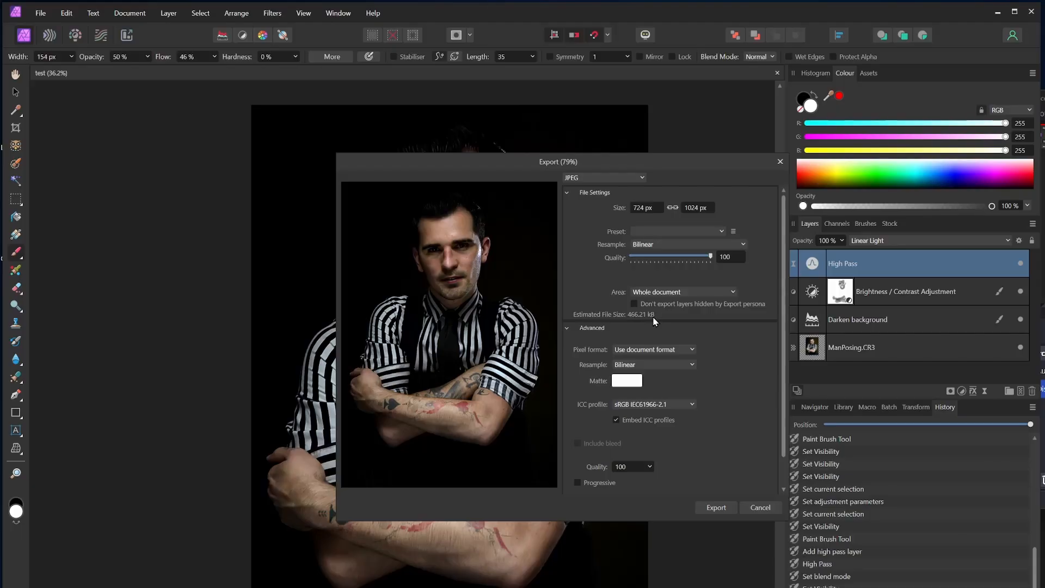
left_click(764, 507)
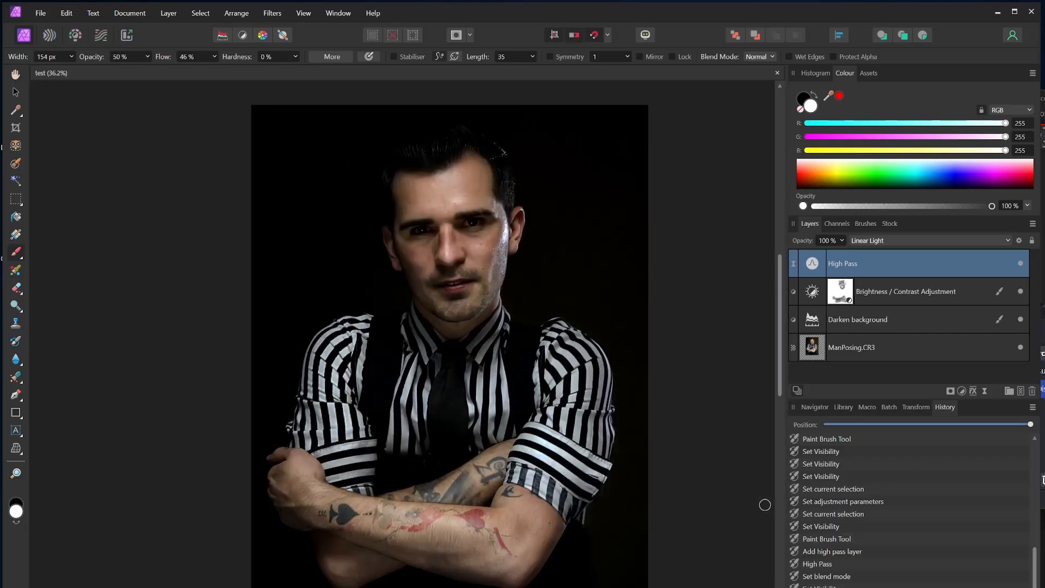
Export the portrait at full size as a JPEG with quality 99, named test.jpg, in the Session1 folder.
left_click(39, 15)
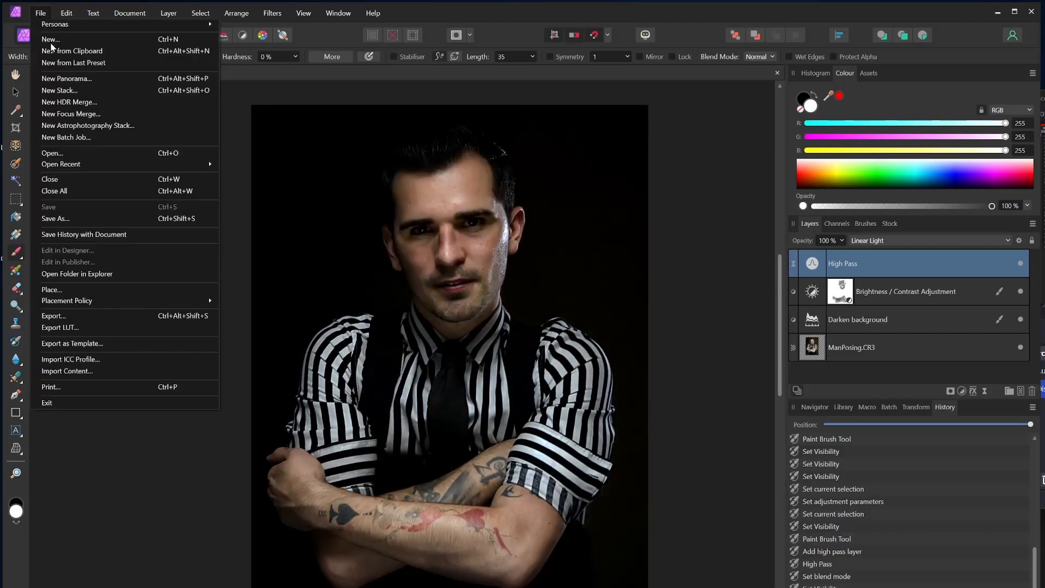
left_click(80, 317)
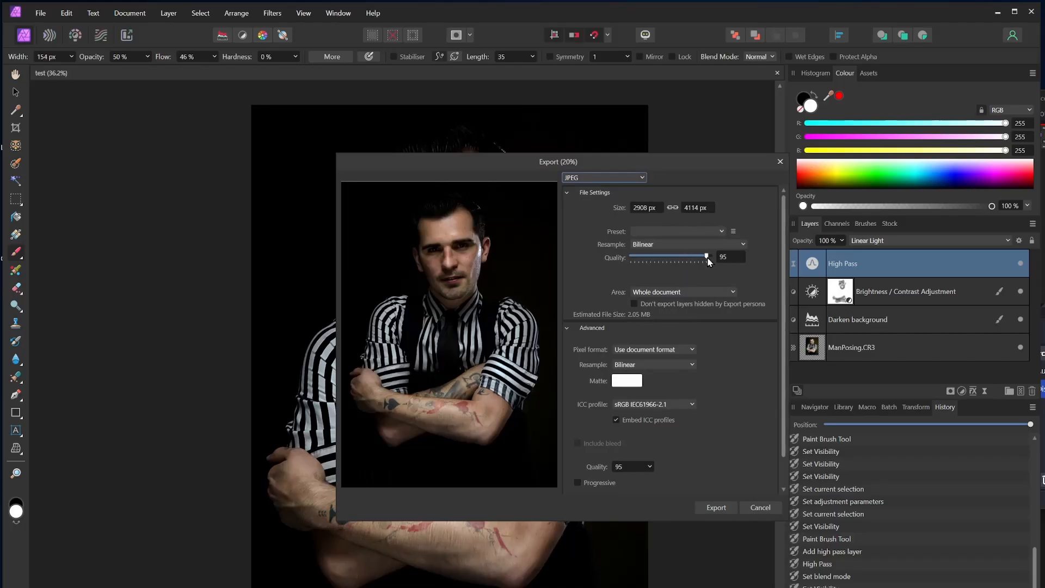
left_click_drag(707, 260, 713, 256)
left_click_drag(710, 257, 708, 256)
left_click(731, 257)
type("98")
key("Return")
type("99")
key("Return")
left_click(722, 508)
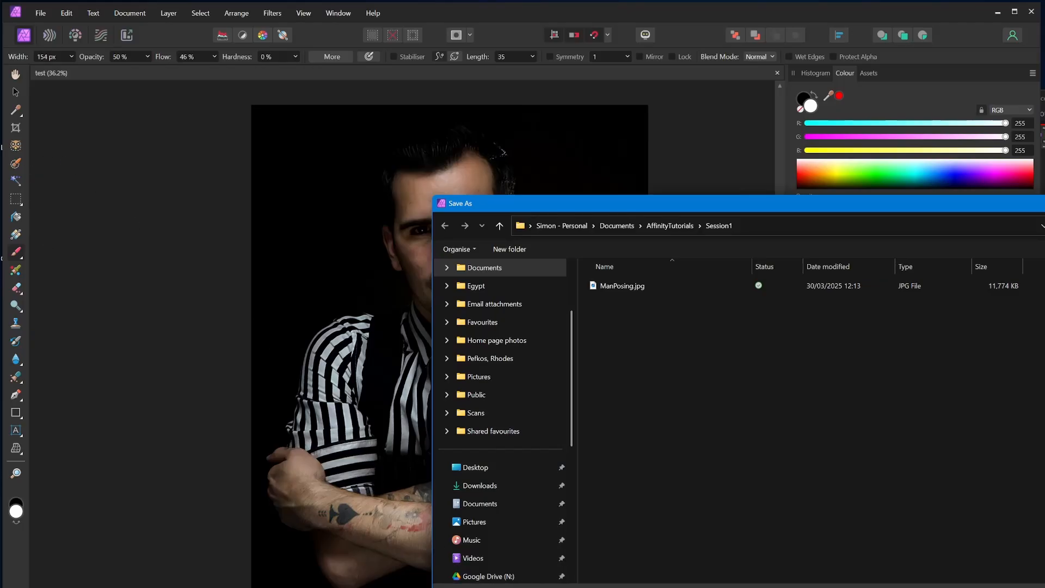
key("Escape")
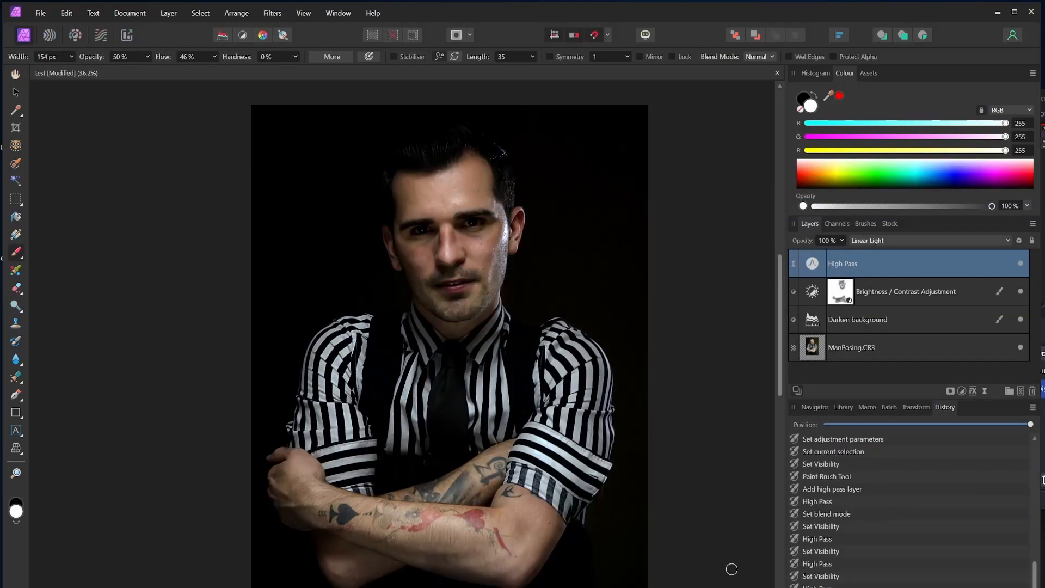
Open the original ManPosing.CR3 from the Session1 folder in Image Raw.Viewer, using that viewer just once.
scroll(472, 430, "down", 1)
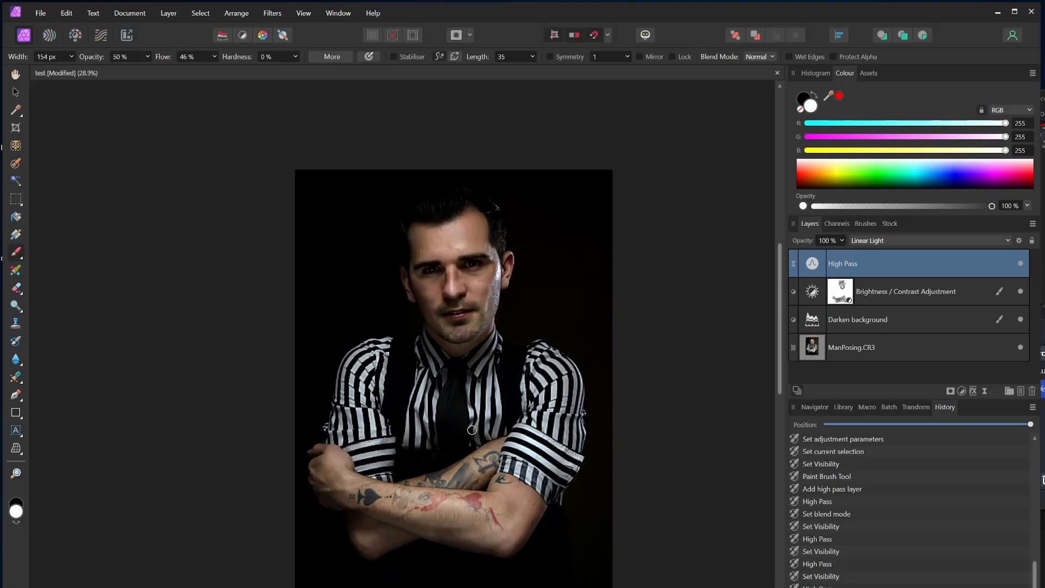
left_click_drag(430, 417, 359, 376)
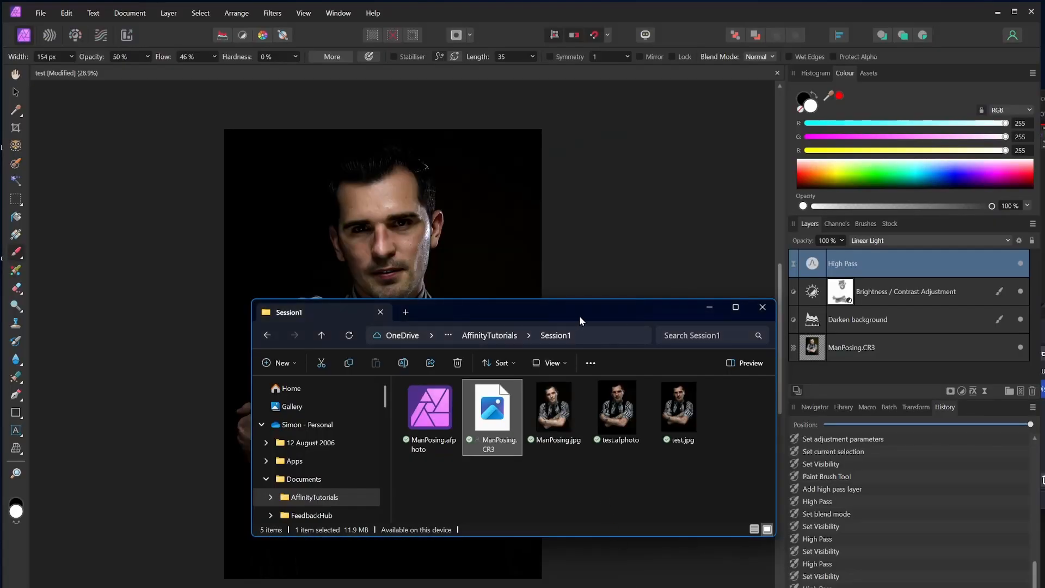
left_click_drag(582, 313, 556, 90)
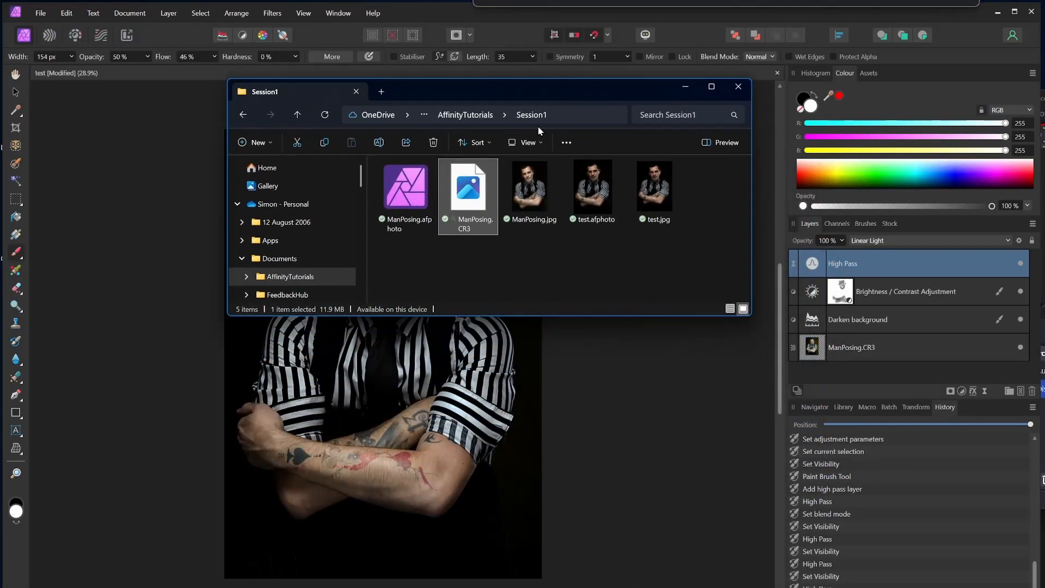
double_click(472, 198)
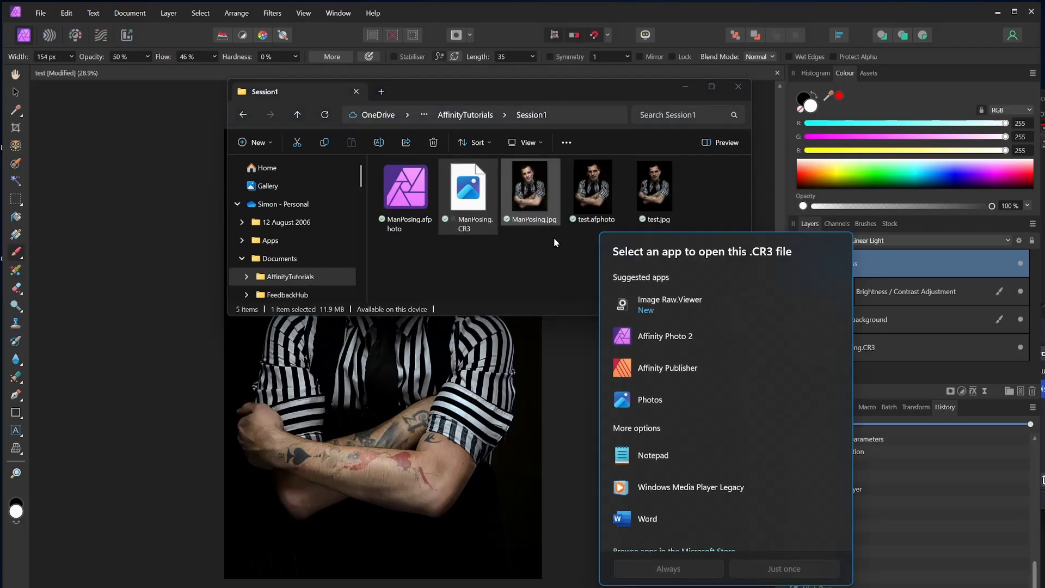
left_click(665, 302)
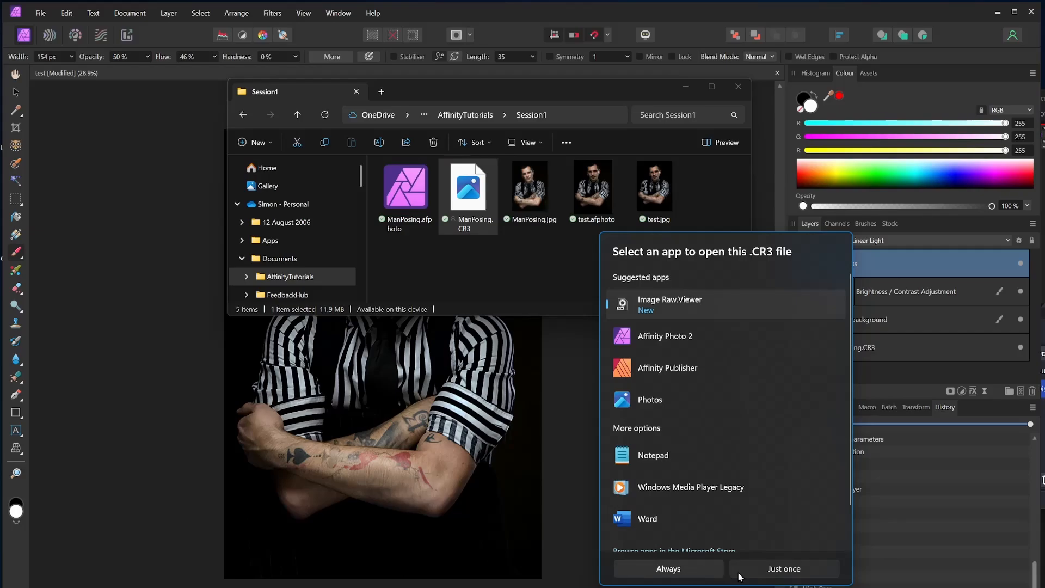
left_click(773, 568)
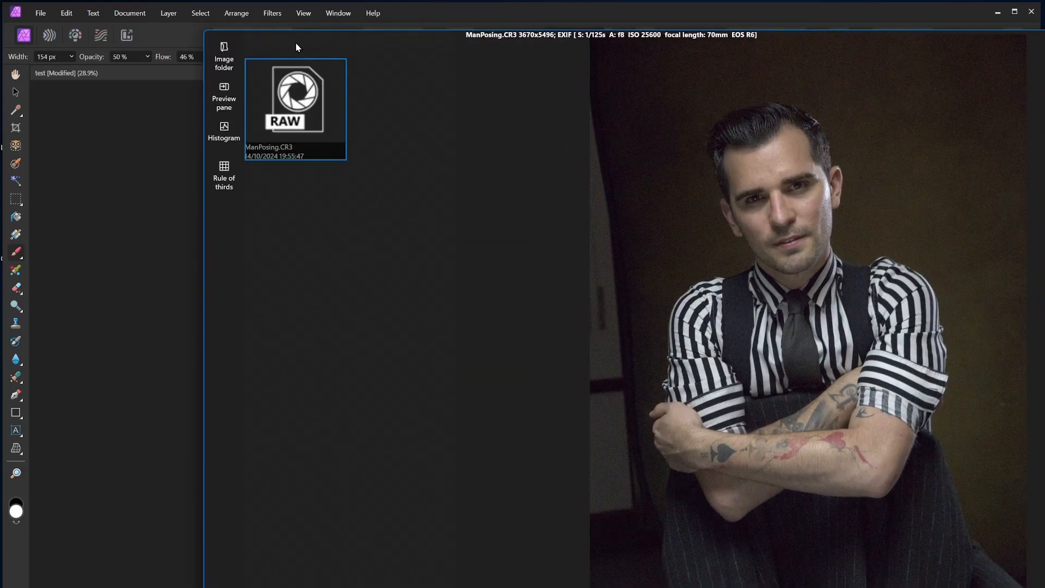
Examine the unedited raw portrait, close the viewer and return to the edited version in Affinity Photo.
left_click_drag(296, 47, 1, 82)
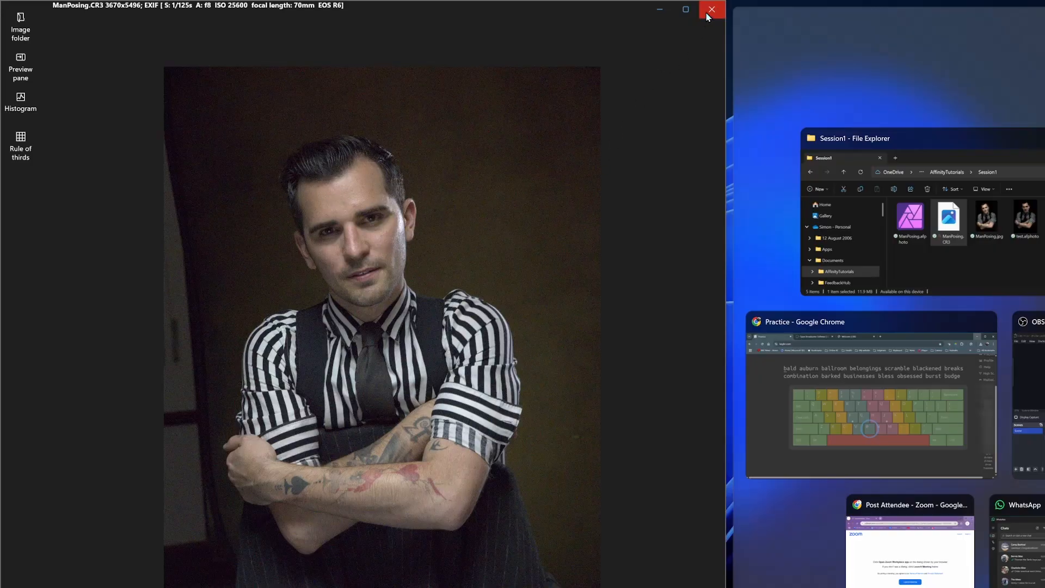
key("Escape")
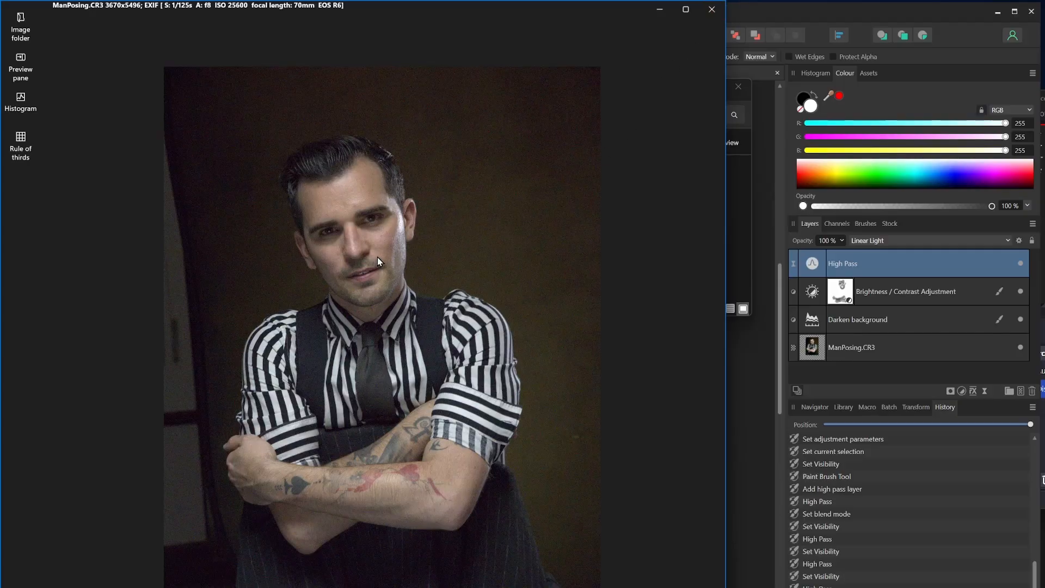
left_click(711, 9)
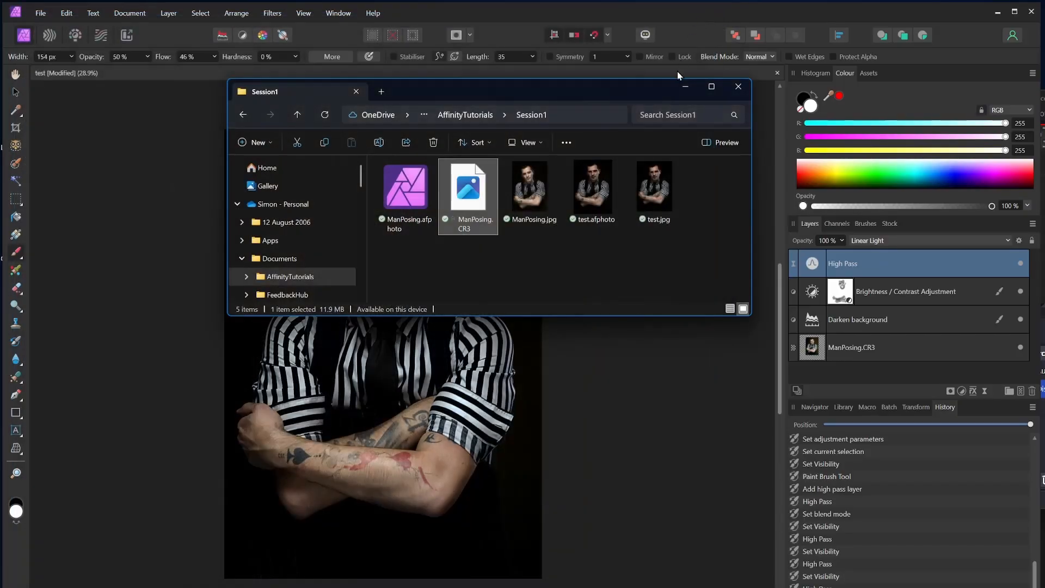
left_click(589, 385)
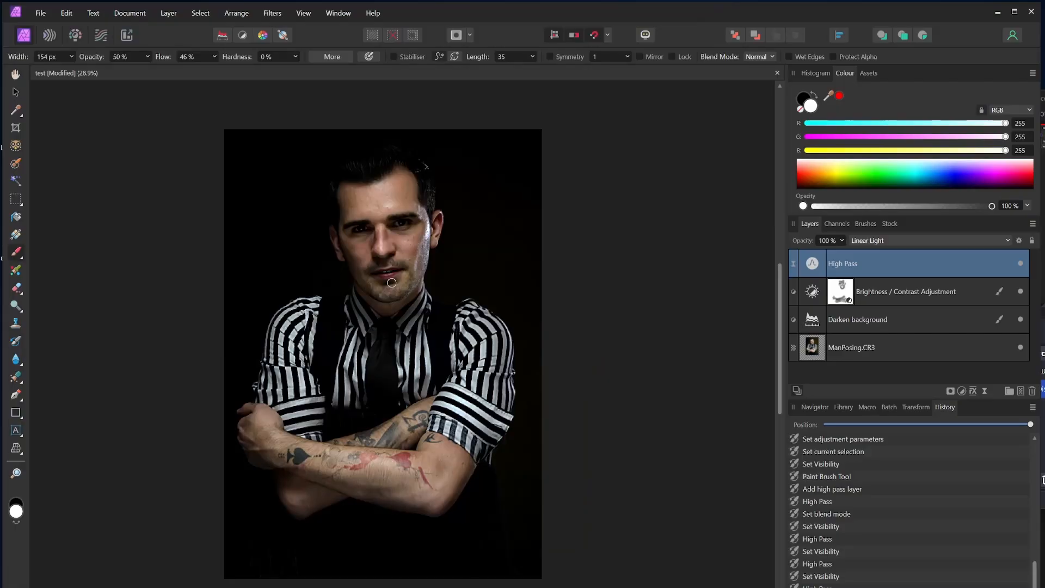
Examine the edited portrait from full frame to close-up, checking the face, skin highlights and striped shirt.
mouse_move(391, 295)
left_mouse_down()
mouse_move(456, 303)
mouse_move(399, 296)
left_mouse_up()
scroll(456, 304, "up", 1)
scroll(438, 298, "down", 1)
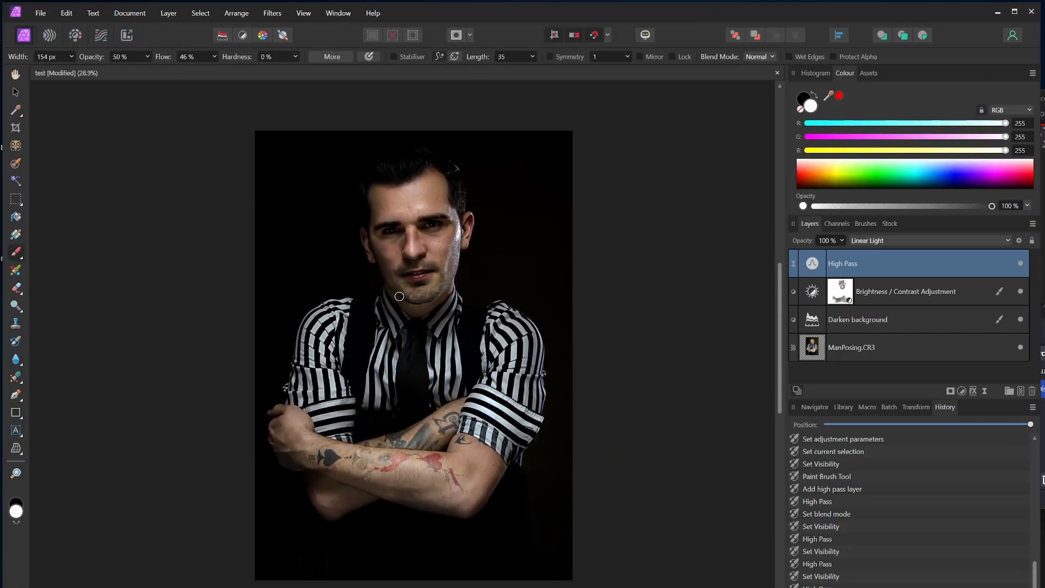
scroll(431, 282, "up", 1)
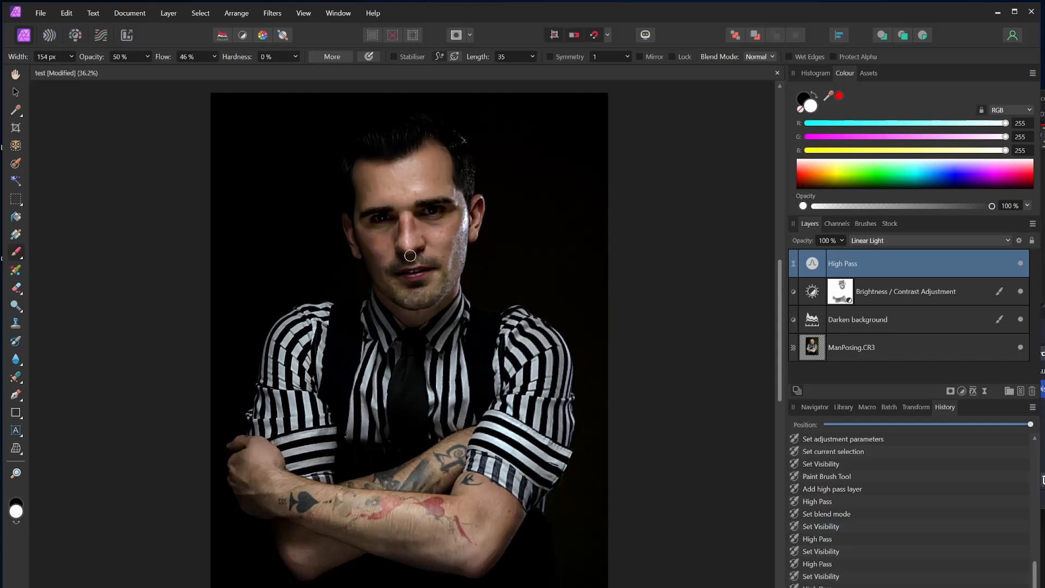
left_click_drag(409, 255, 410, 287)
scroll(418, 363, "up", 2)
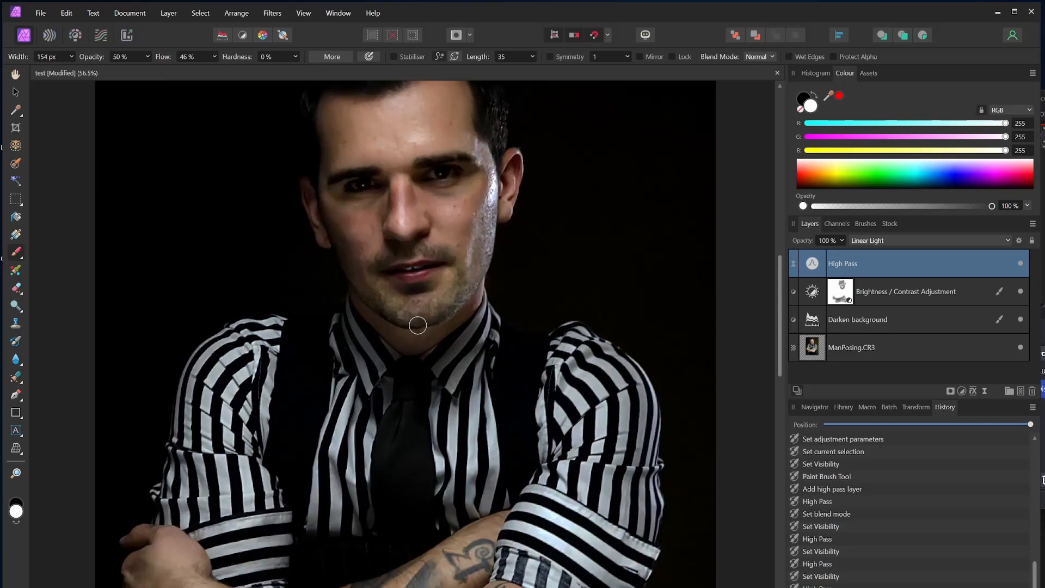
left_click_drag(416, 329, 415, 358)
scroll(425, 218, "up", 2)
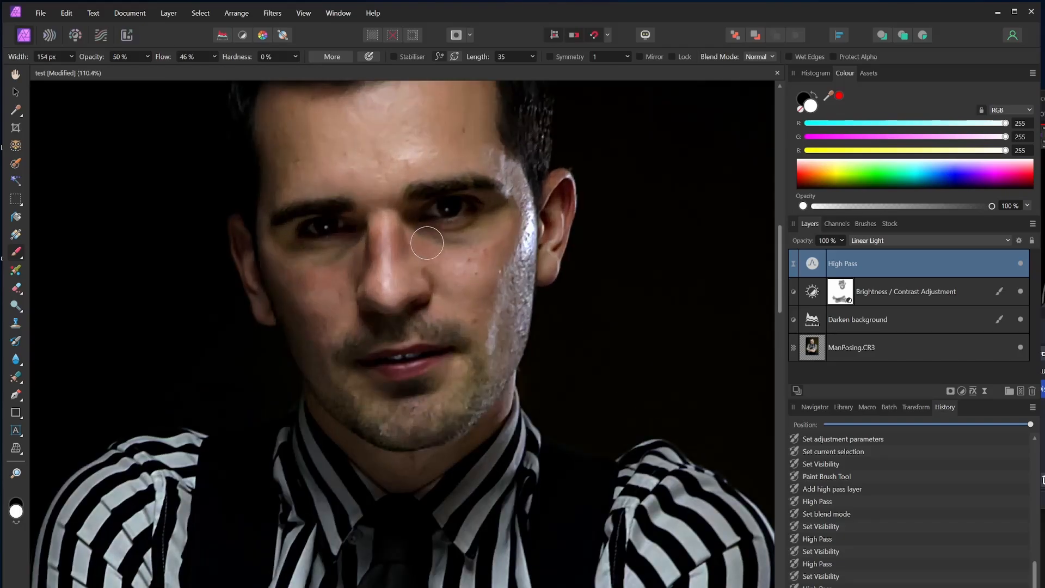
scroll(427, 242, "up", 1)
scroll(419, 290, "down", 2)
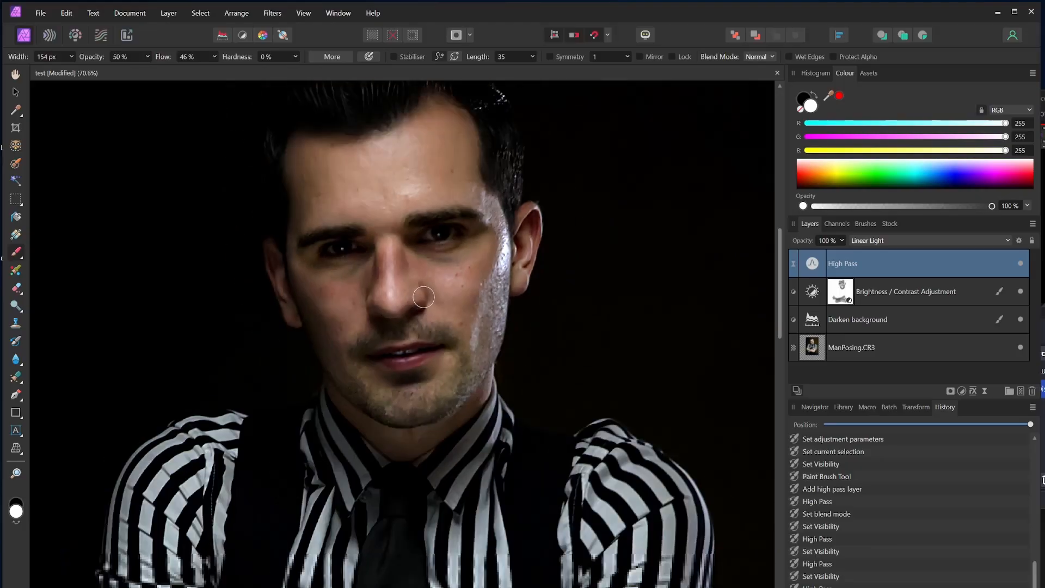
scroll(419, 267, "down", 3)
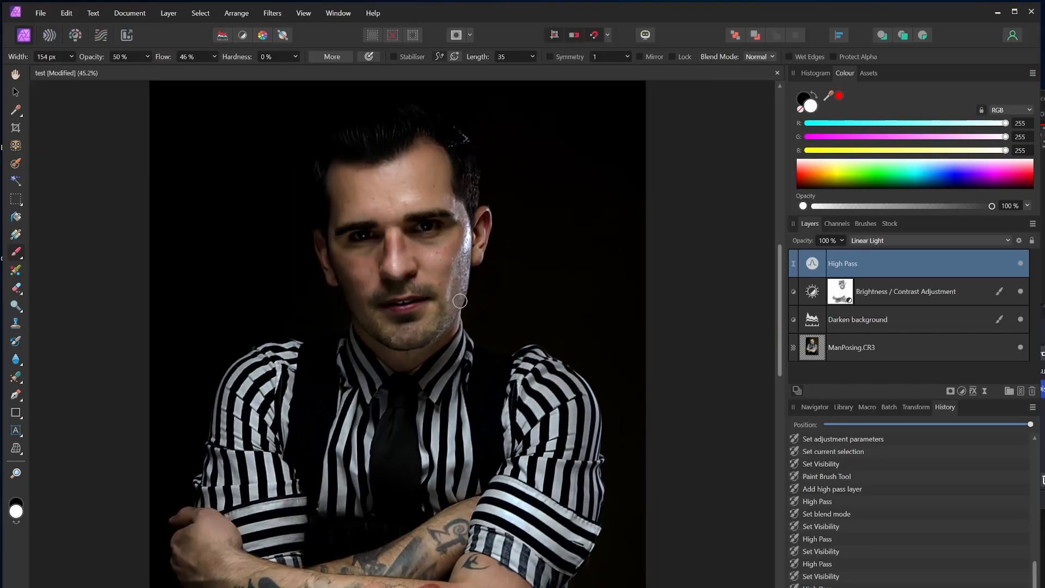
scroll(454, 314, "down", 1)
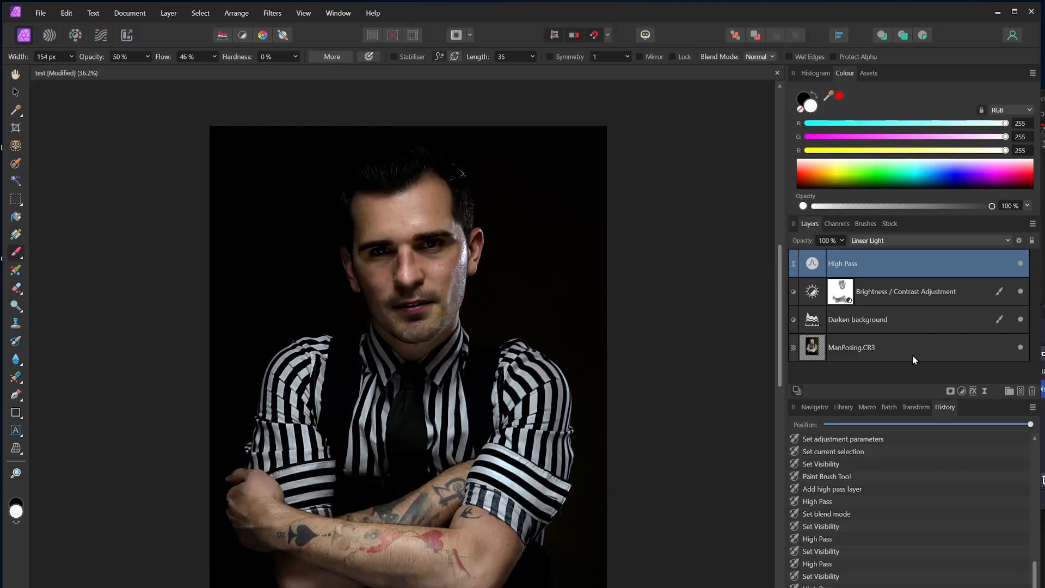
left_click(960, 391)
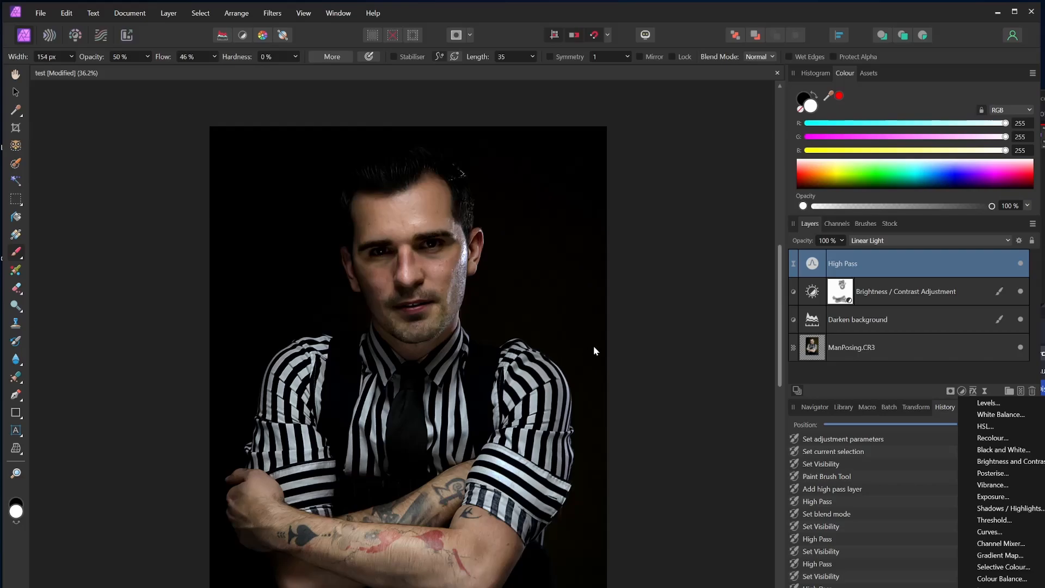
left_click(700, 348)
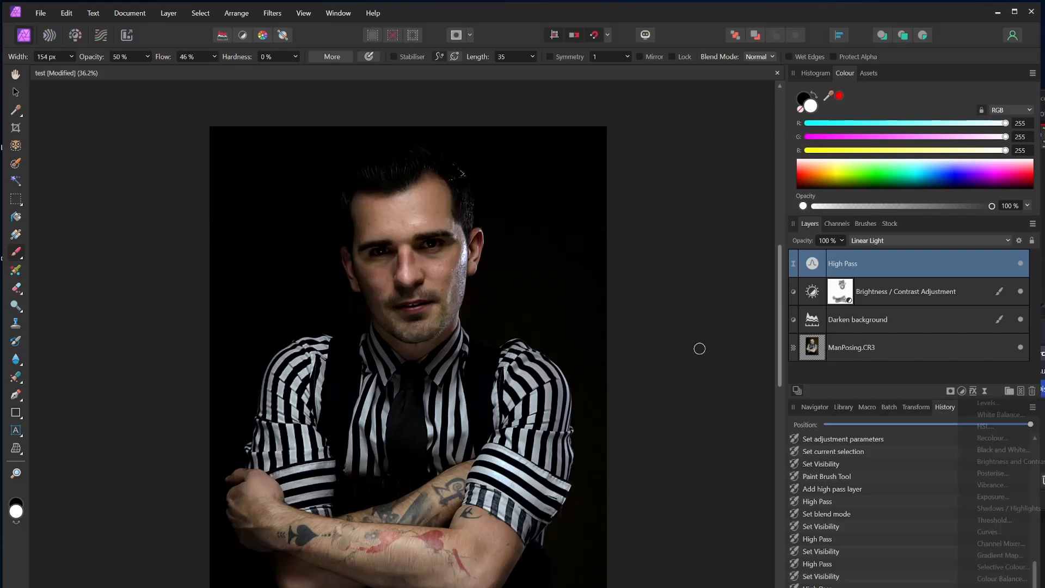